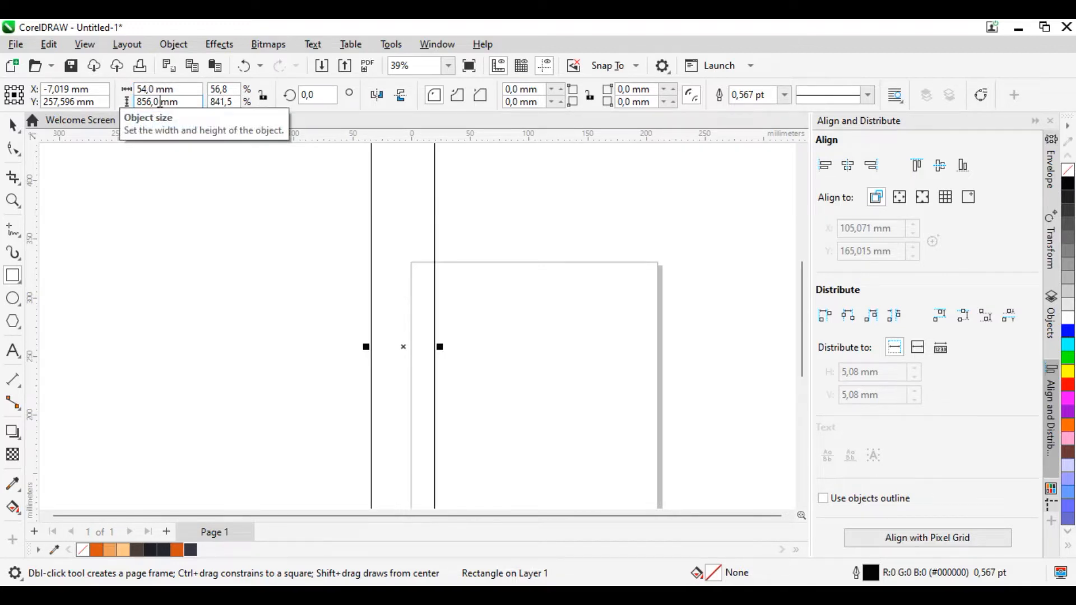
# Step: Set the rectangle's height to 85,6 mm and move it fully onto the page, near the page's upper-left corner
pyautogui.moveTo(160, 102); pyautogui.dragTo(152, 102)
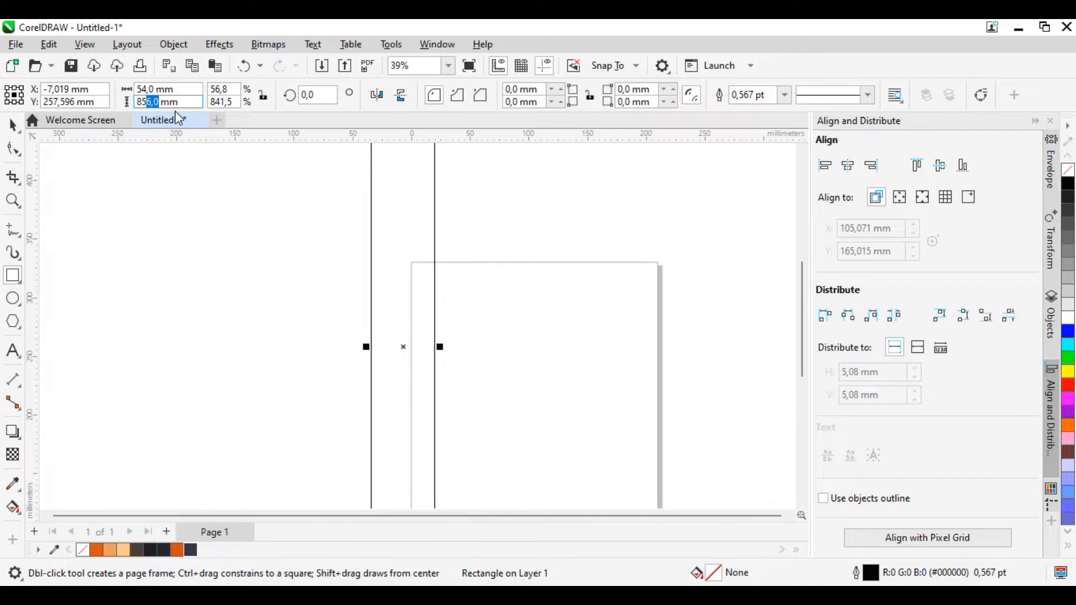
pyautogui.write(',')
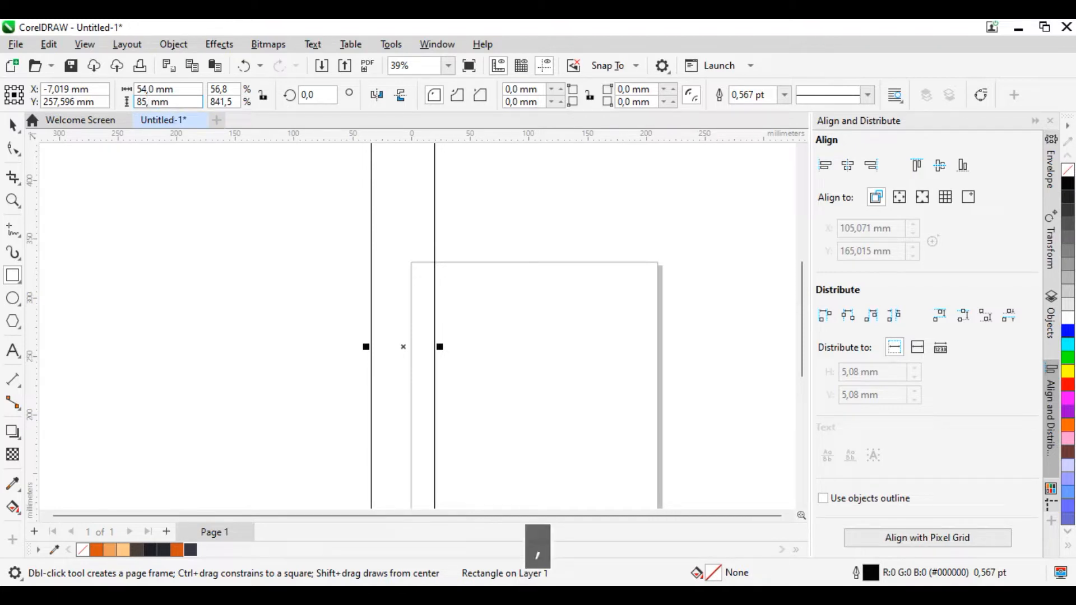
pyautogui.write('6')
pyautogui.press('Return')
pyautogui.scroll(-1, 487, 253)
pyautogui.scroll(-2, 486, 253)
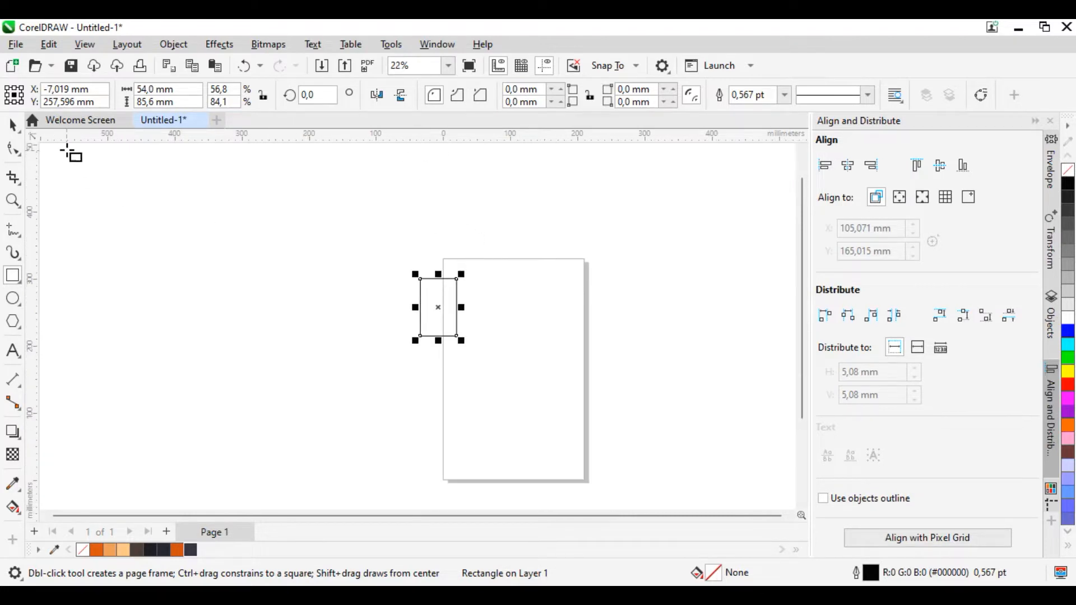
pyautogui.click(13, 125)
pyautogui.moveTo(440, 289); pyautogui.dragTo(496, 288)
# Step: Draw a circle about 64 mm in diameter overlapping the rectangle's upper-left corner
pyautogui.scroll(3, 504, 308)
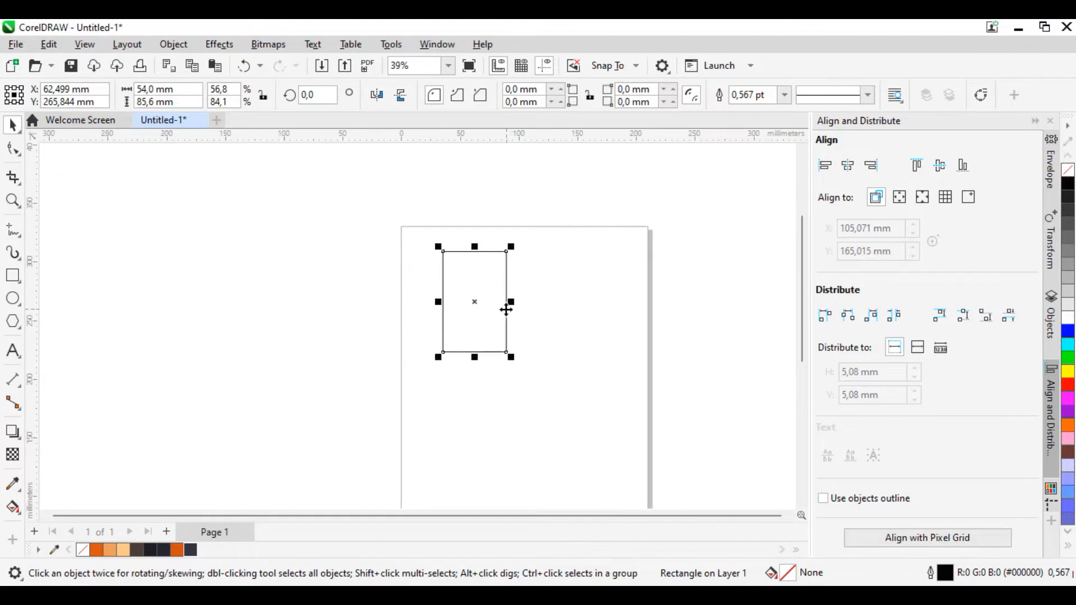
pyautogui.scroll(1, 486, 318)
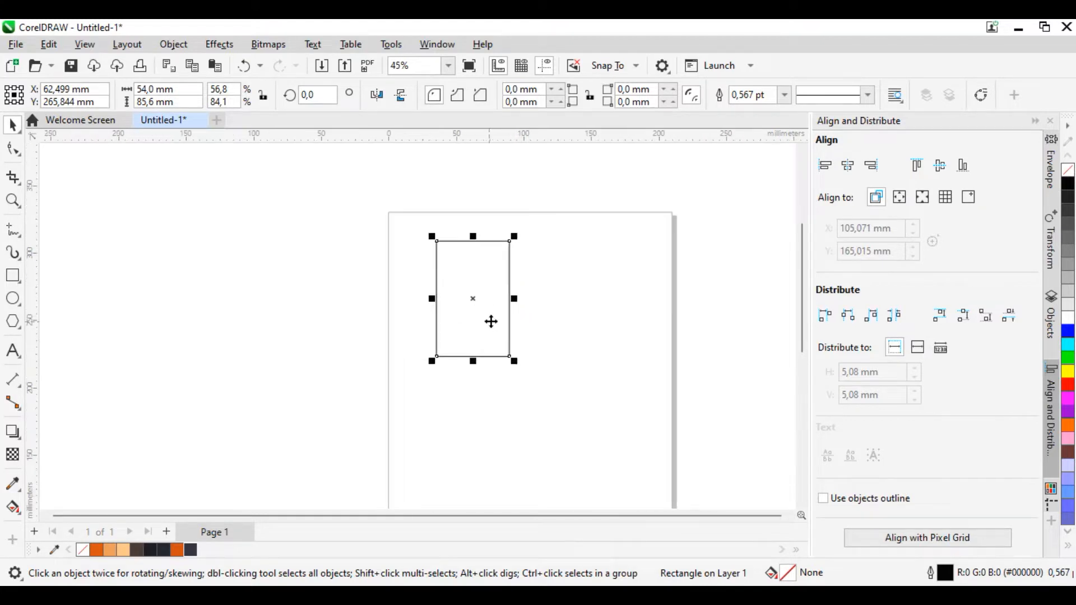
pyautogui.scroll(3, 496, 292)
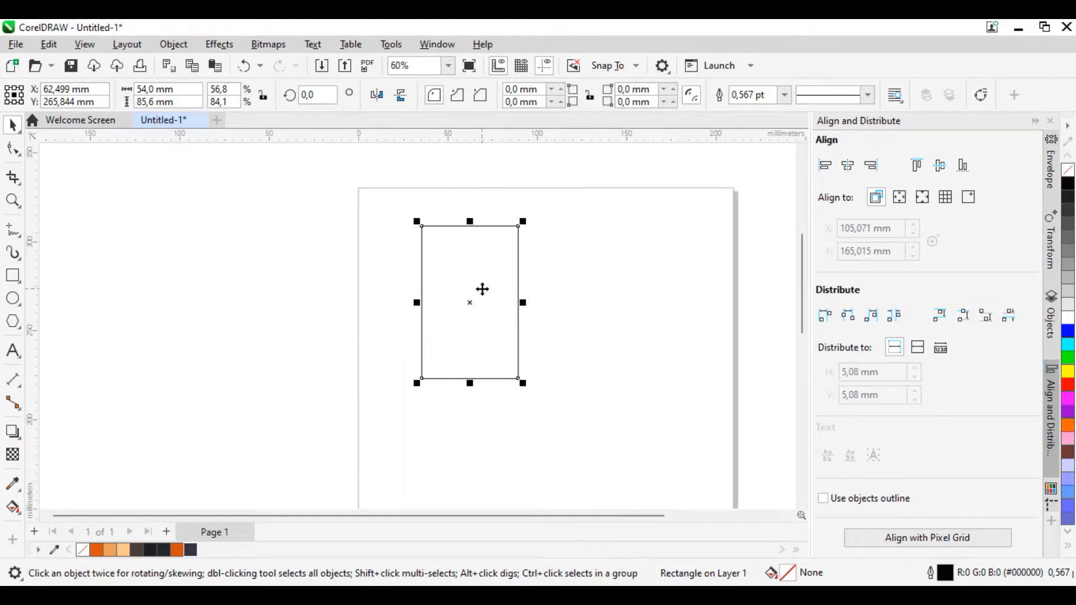
pyautogui.click(21, 304)
pyautogui.moveTo(336, 181); pyautogui.dragTo(465, 302)
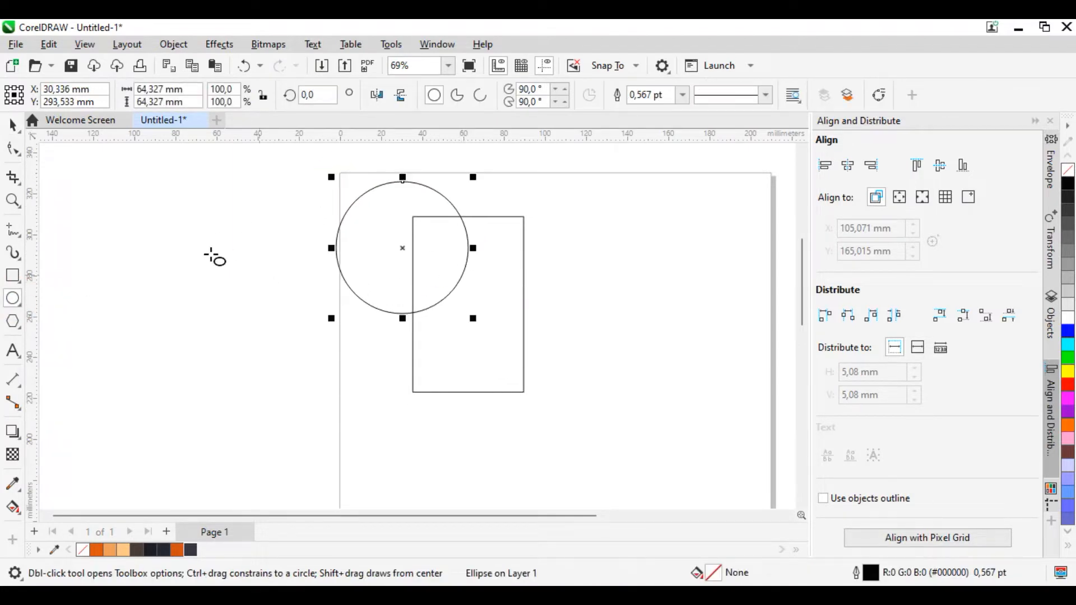
# Step: Move the circle over the upper half of the rectangle and enlarge it to about 74 mm in diameter
pyautogui.click(13, 124)
pyautogui.moveTo(402, 248); pyautogui.dragTo(464, 248)
pyautogui.moveTo(539, 316); pyautogui.dragTo(566, 338)
pyautogui.moveTo(481, 257)
pyautogui.mouseDown()
pyautogui.moveTo(471, 269)
pyautogui.moveTo(464, 257)
pyautogui.mouseUp()
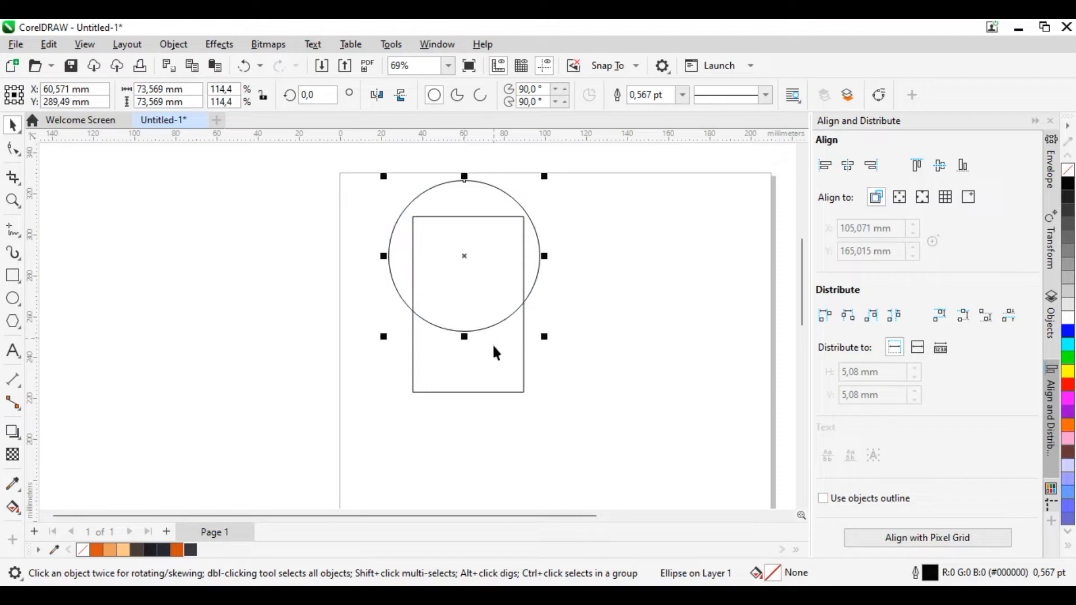
# Step: Align the circle and the rectangle on a common vertical centre line and shift the circle slightly upward
pyautogui.keyDown('shift'); pyautogui.click(524, 340); pyautogui.keyUp('shift')
pyautogui.click(848, 166)
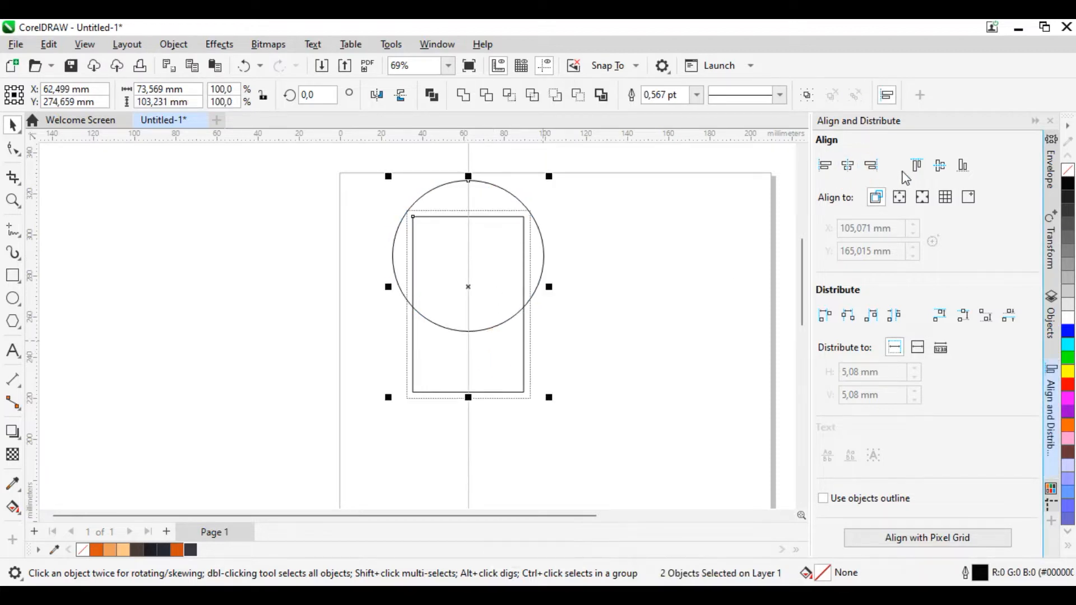
pyautogui.click(680, 268)
pyautogui.scroll(1, 546, 258)
pyautogui.click(543, 264)
pyautogui.moveTo(542, 264); pyautogui.dragTo(543, 262)
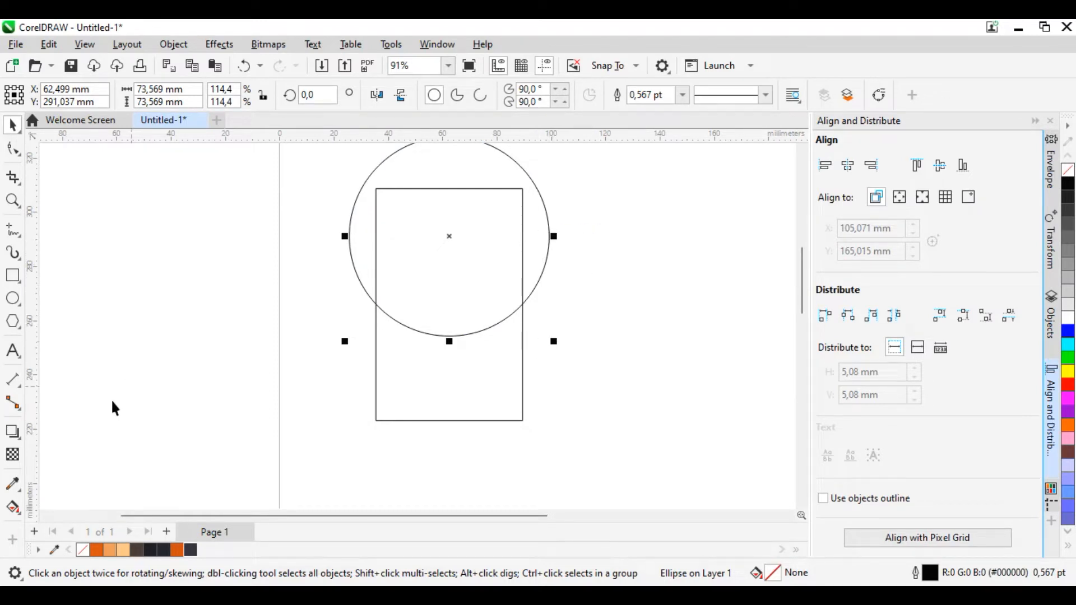
# Step: Create a filled shape from the overlap of the circle and the rectangle with Smart Fill
pyautogui.click(20, 519)
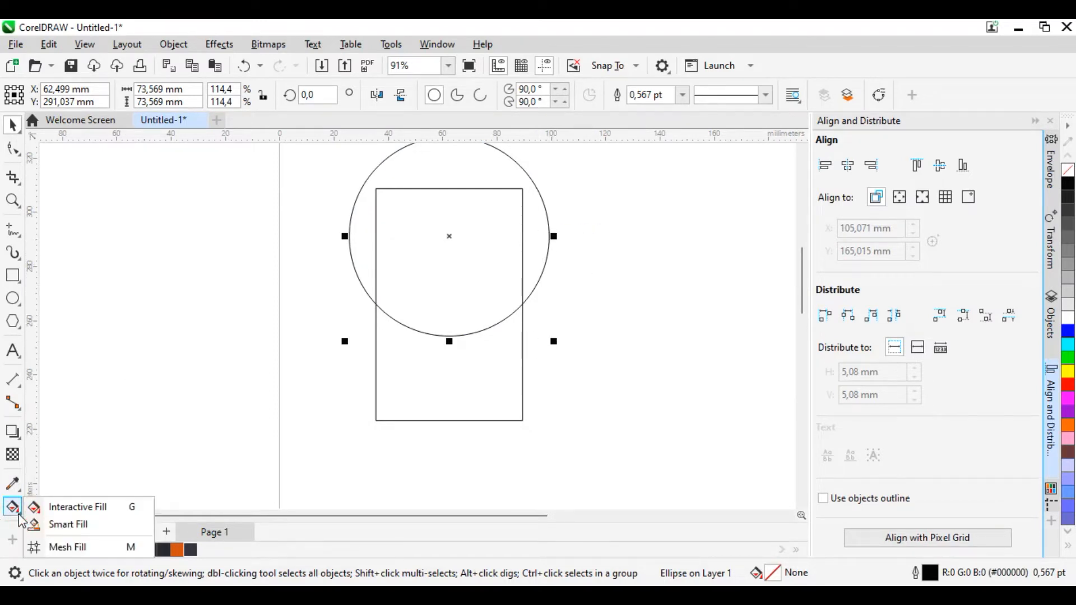
pyautogui.click(52, 524)
pyautogui.click(473, 303)
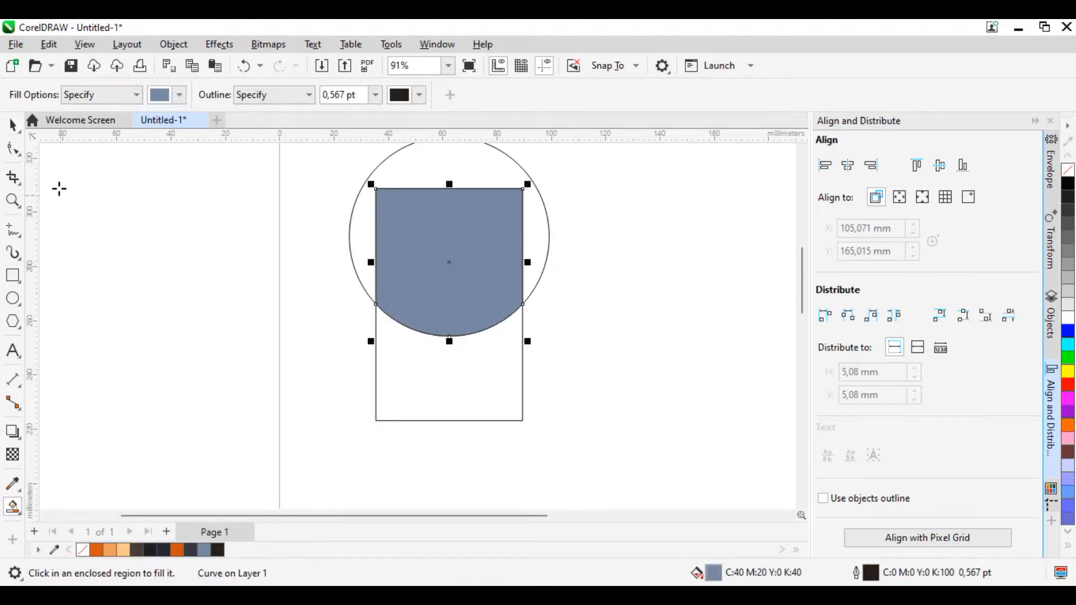
pyautogui.click(13, 124)
# Step: Delete the large circle, keeping the filled shape with the curved lower edge
pyautogui.click(663, 363)
pyautogui.click(539, 268)
pyautogui.scroll(3, 532, 291)
pyautogui.moveTo(533, 283); pyautogui.dragTo(536, 273)
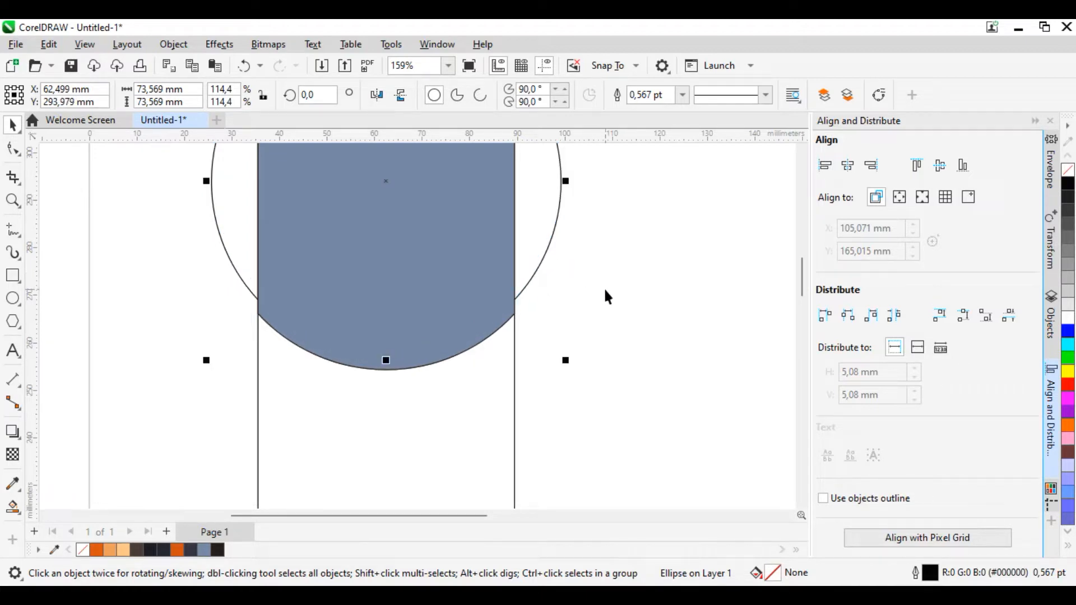
pyautogui.press('Delete')
# Step: Apply an elliptical fountain fill to the blue-grey shape, running from its middle down to the curved lower edge
pyautogui.click(476, 279)
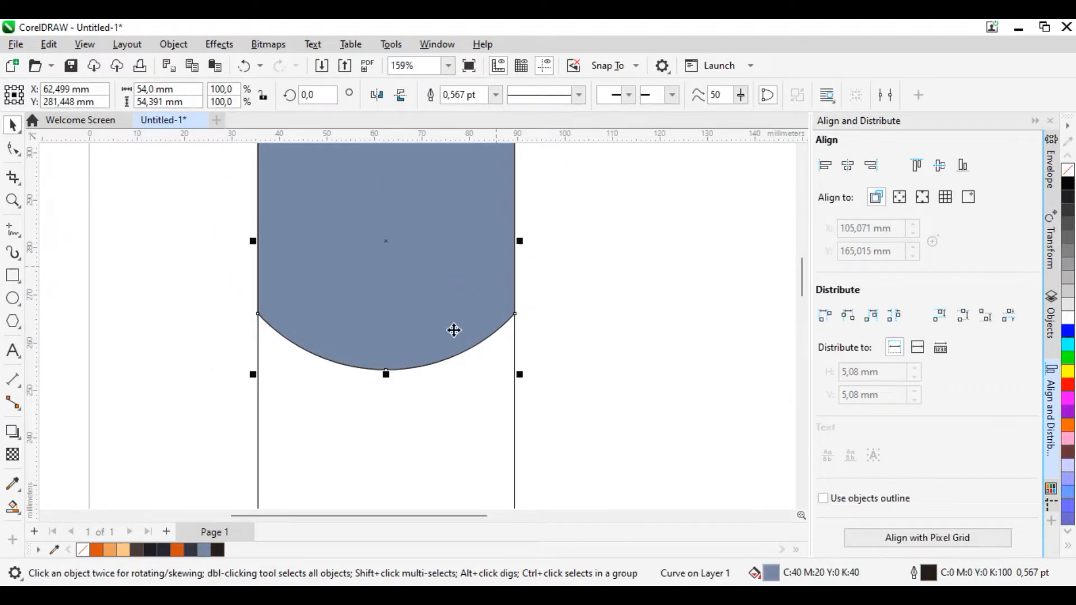
pyautogui.click(13, 508)
pyautogui.click(61, 507)
pyautogui.moveTo(377, 221); pyautogui.dragTo(378, 370)
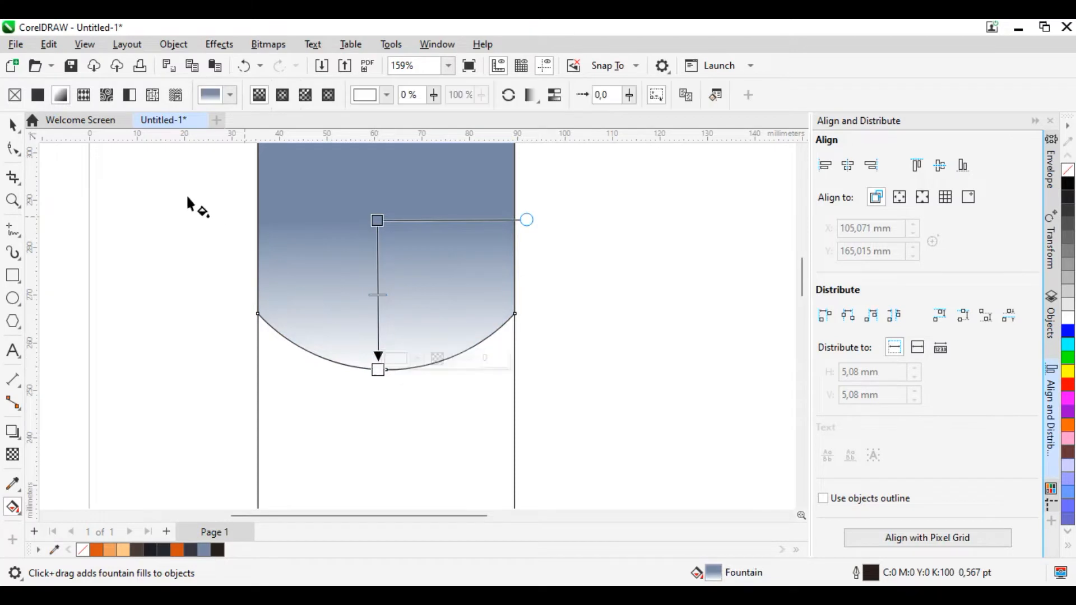
pyautogui.click(282, 94)
pyautogui.moveTo(376, 294); pyautogui.dragTo(377, 227)
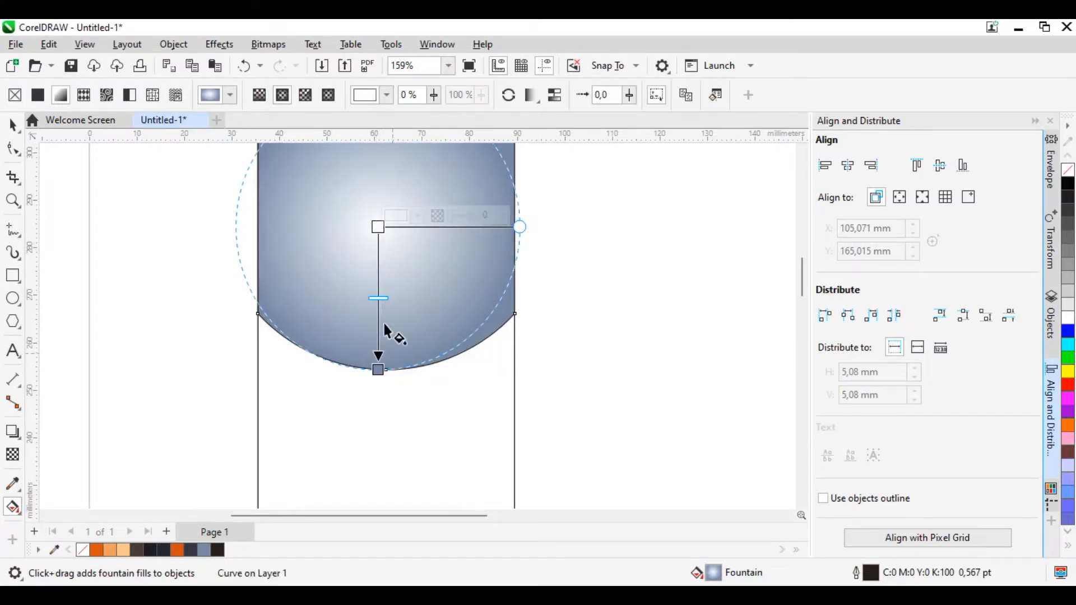
# Step: Colour the fountain fill dark blue-grey at its centre and near-black at its outer end
pyautogui.click(377, 226)
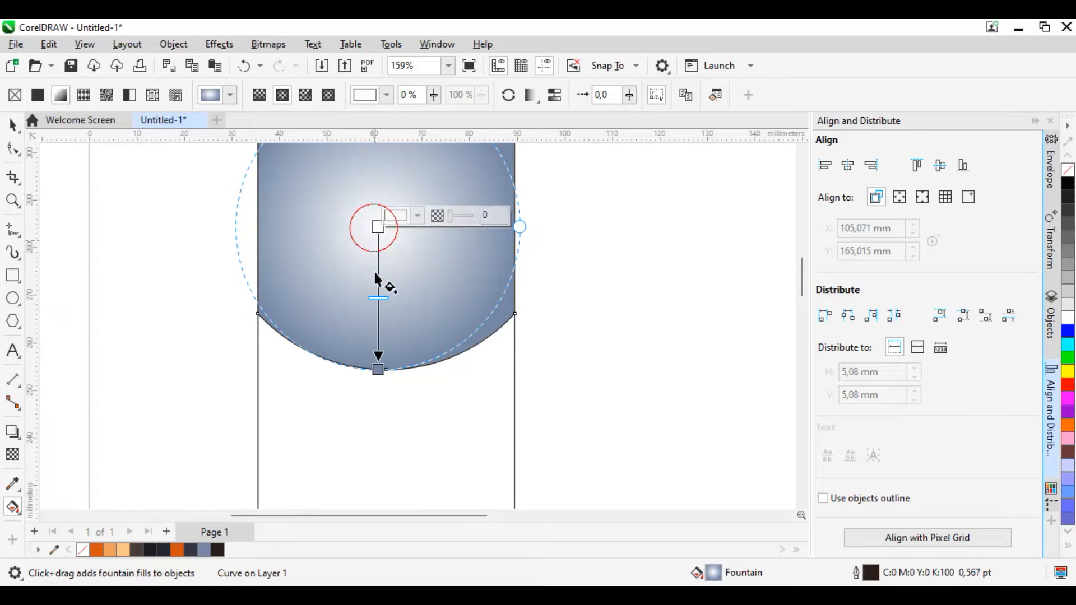
pyautogui.click(195, 552)
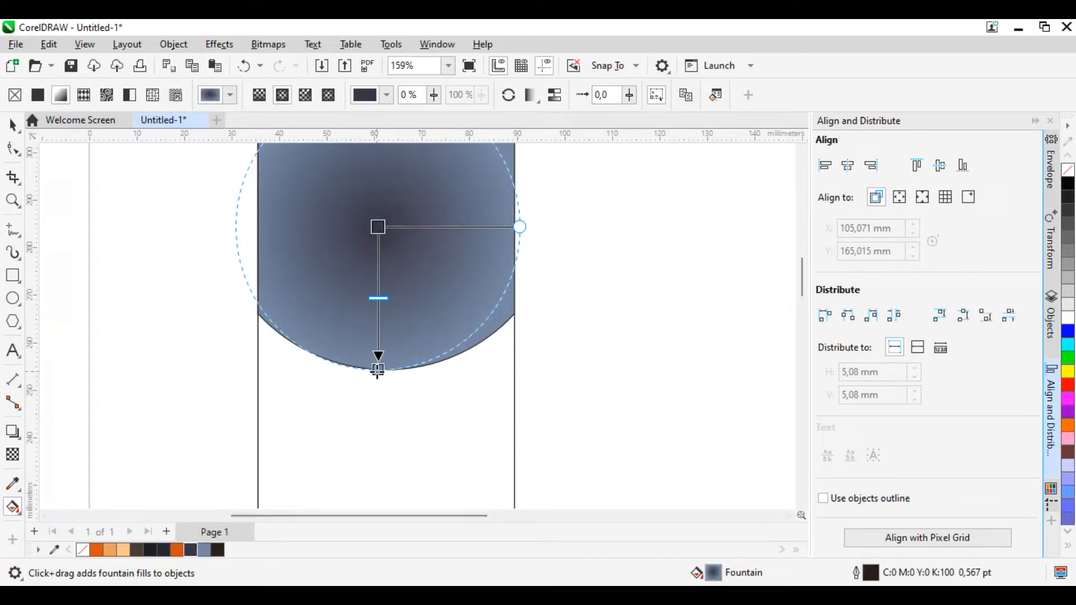
pyautogui.click(378, 370)
pyautogui.click(221, 553)
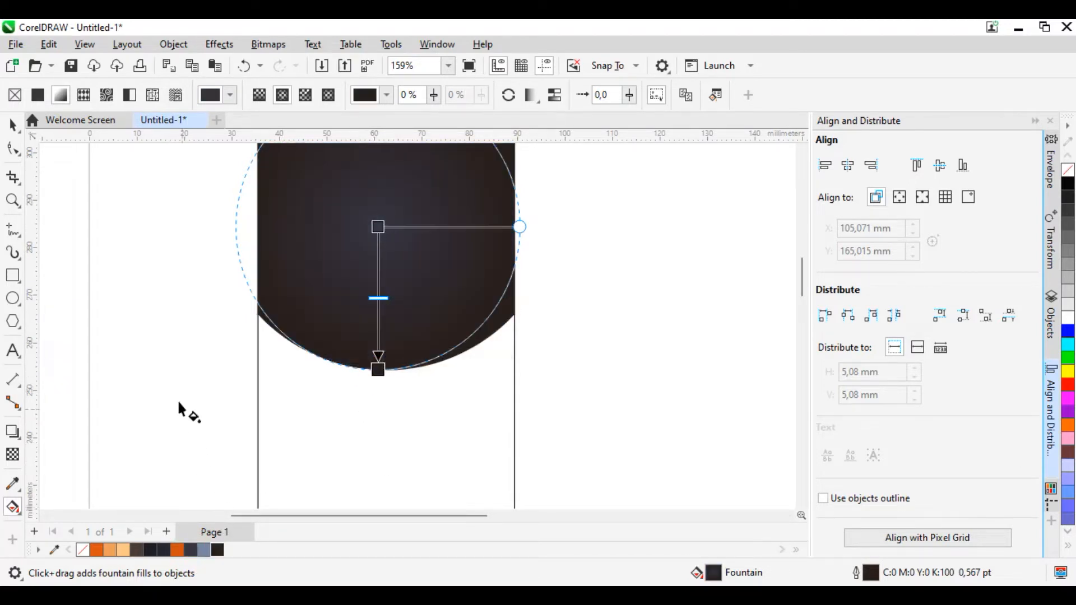
pyautogui.click(12, 125)
pyautogui.click(81, 221)
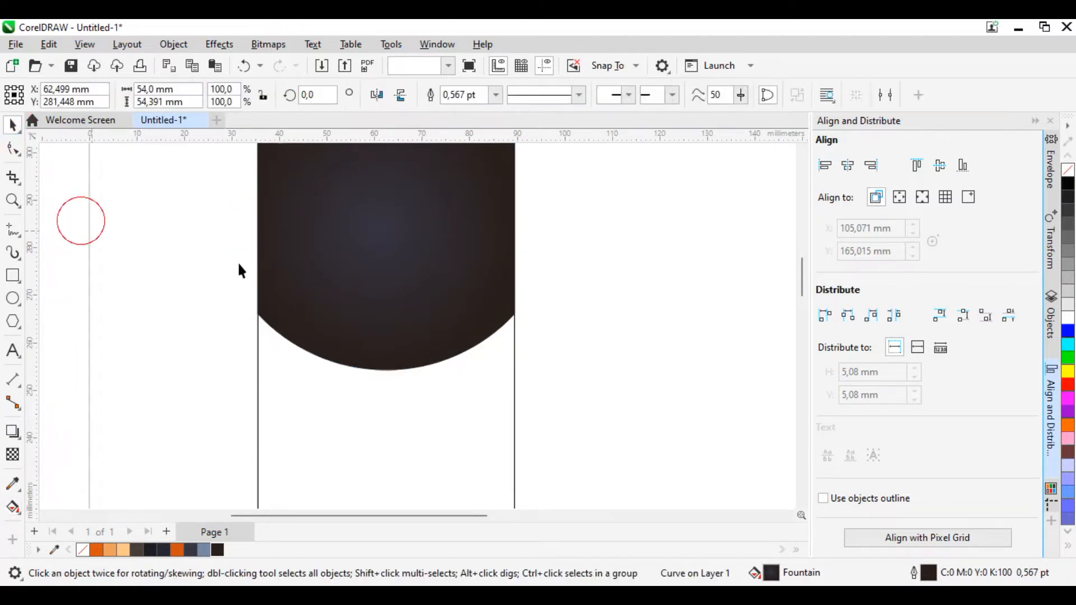
# Step: Draw a circle about 25 mm in diameter and place it in the middle of the dark shape
pyautogui.scroll(-2, 422, 307)
pyautogui.scroll(2, 431, 275)
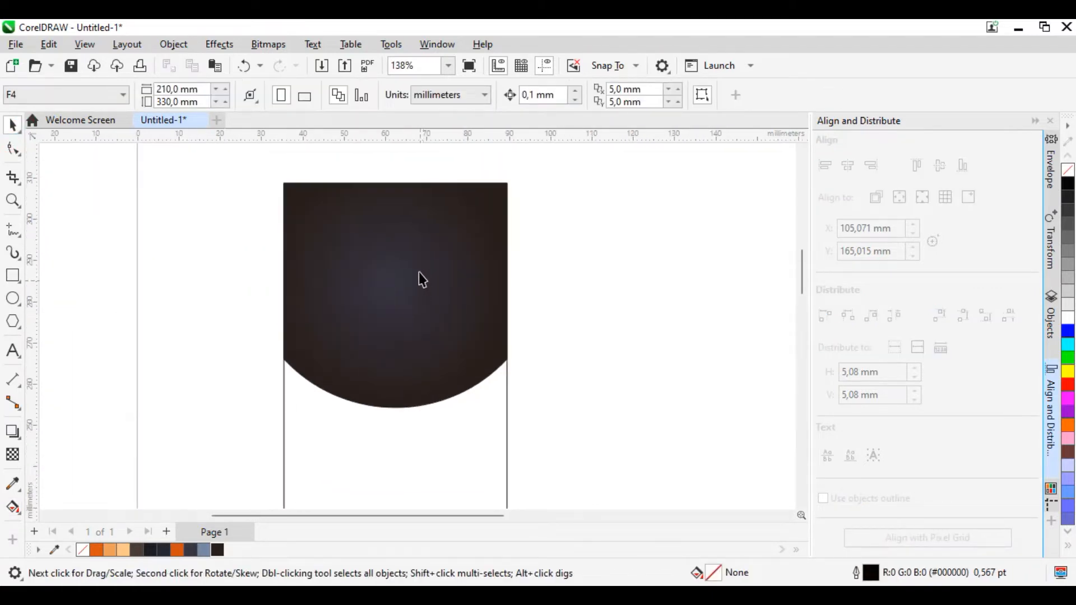
pyautogui.click(12, 298)
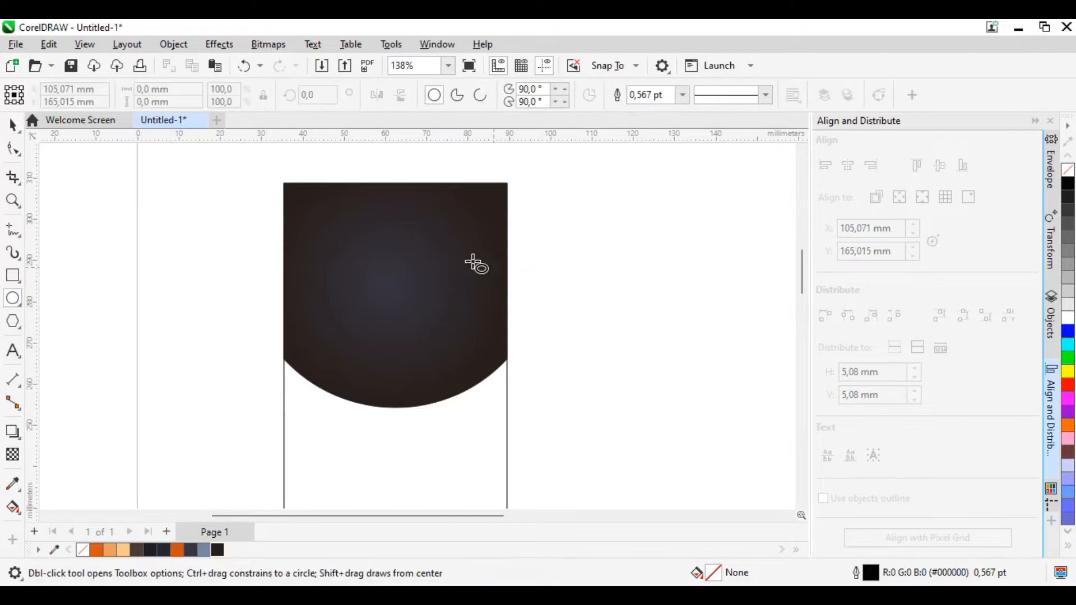
pyautogui.moveTo(345, 247); pyautogui.dragTo(443, 352)
pyautogui.click(13, 124)
pyautogui.moveTo(398, 298); pyautogui.dragTo(394, 285)
# Step: Centre the small circle horizontally on the dark shape and enlarge it to about 26 mm in diameter
pyautogui.keyDown('shift'); pyautogui.click(488, 312); pyautogui.keyUp('shift')
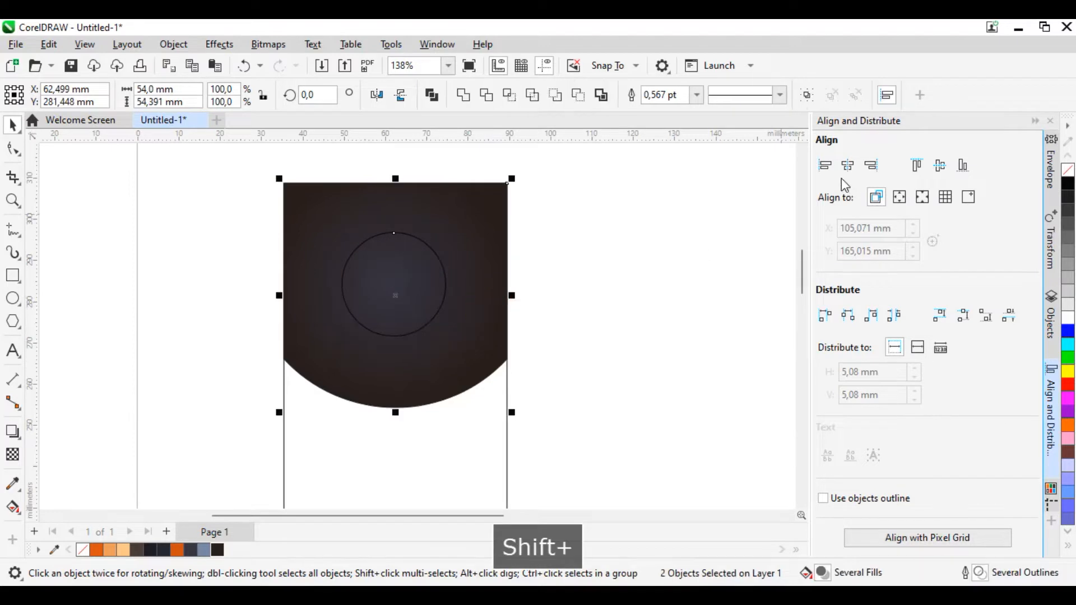
pyautogui.click(847, 165)
pyautogui.click(693, 247)
pyautogui.click(401, 295)
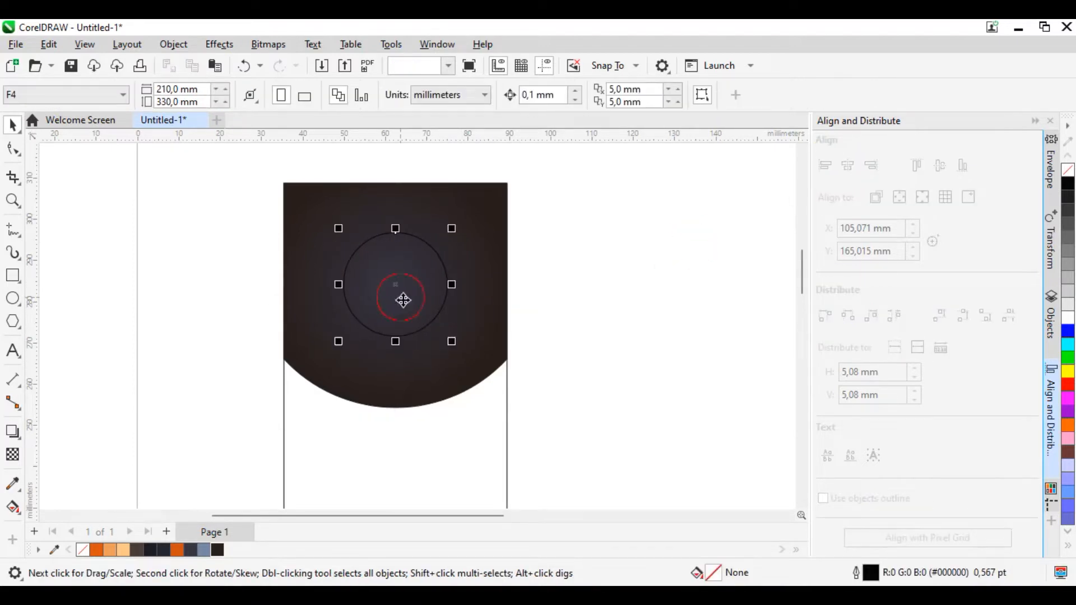
pyautogui.moveTo(455, 344); pyautogui.dragTo(459, 348)
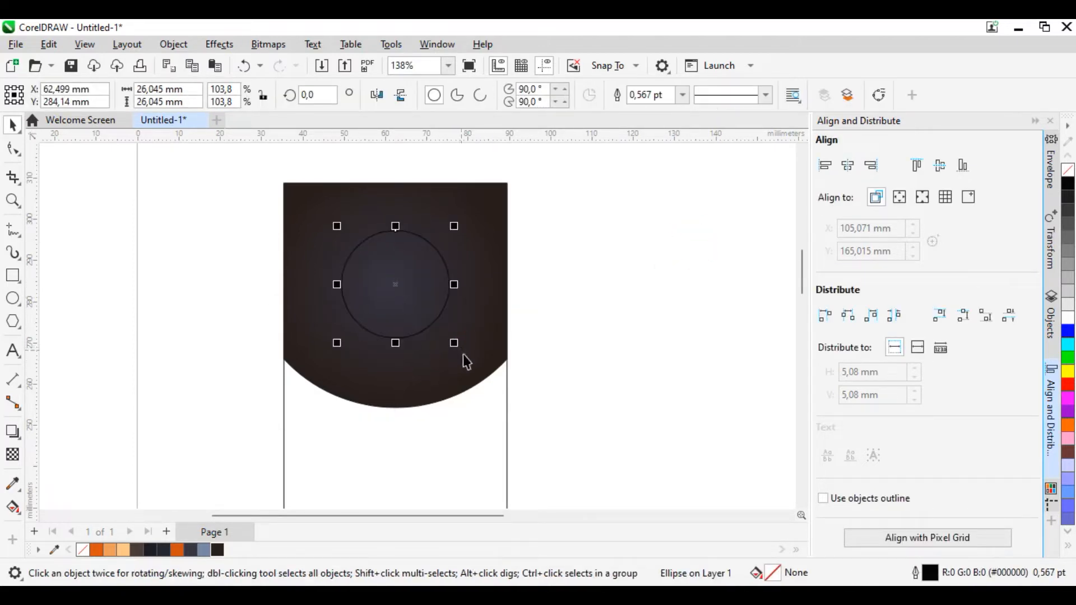
# Step: Duplicate the circle in place, enlarge the copy concentrically to about 32 mm, and move it one level back
pyautogui.scroll(2, 460, 347)
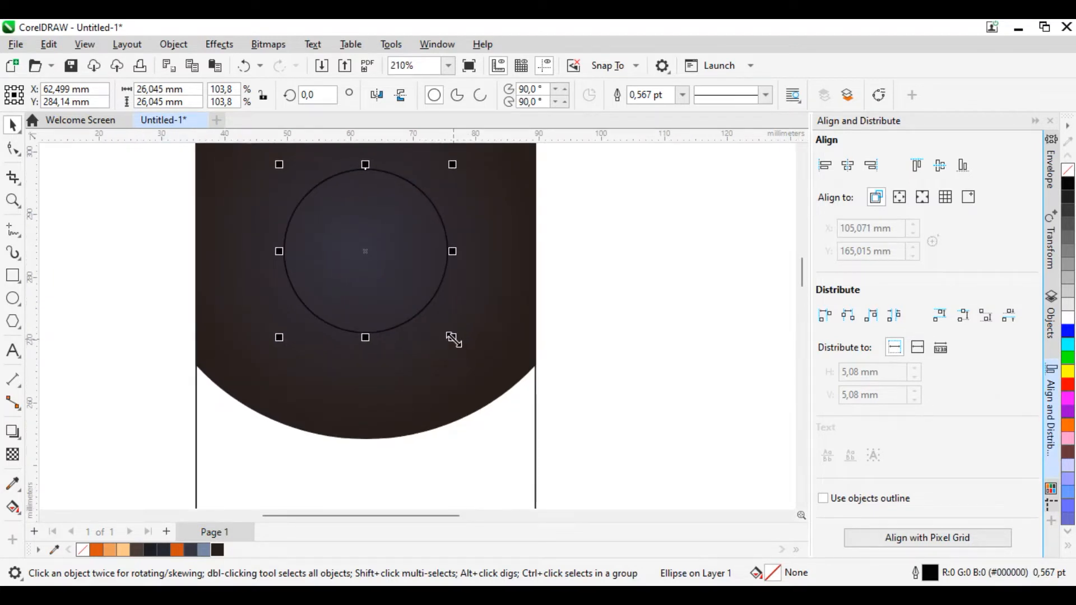
pyautogui.hotkey('ctrl', 'c')
pyautogui.hotkey('ctrl', 'v')
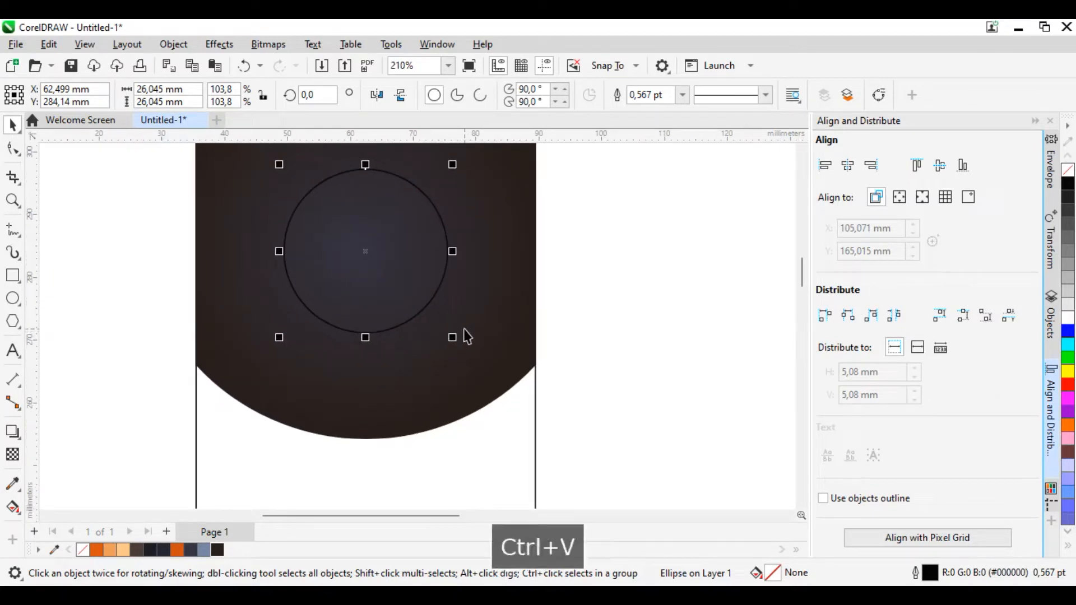
pyautogui.moveTo(455, 340); pyautogui.dragTo(479, 360)
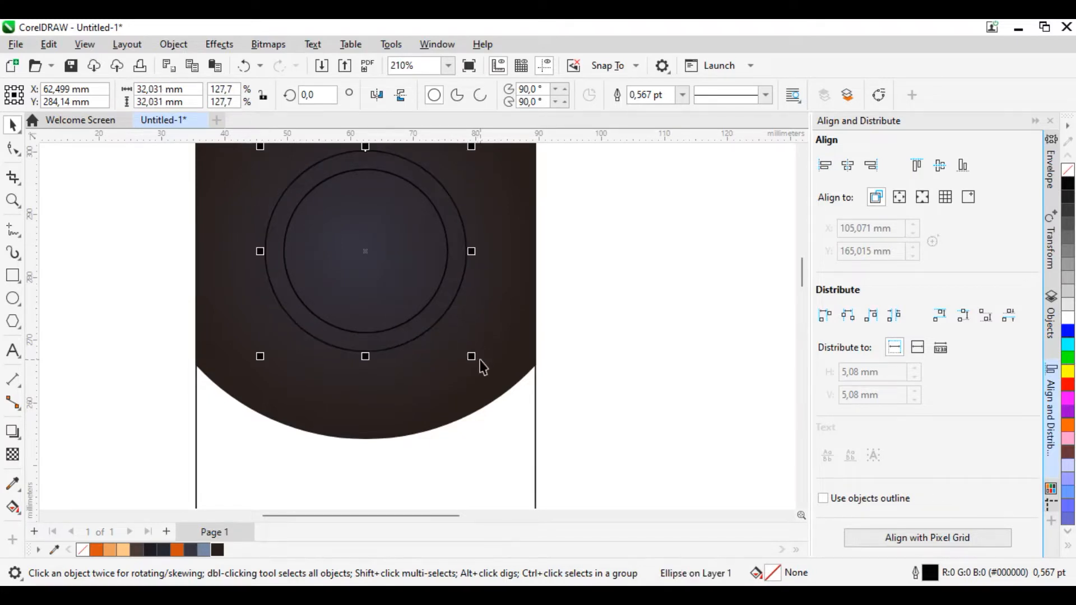
pyautogui.hotkey('ctrl', 'pagedown')
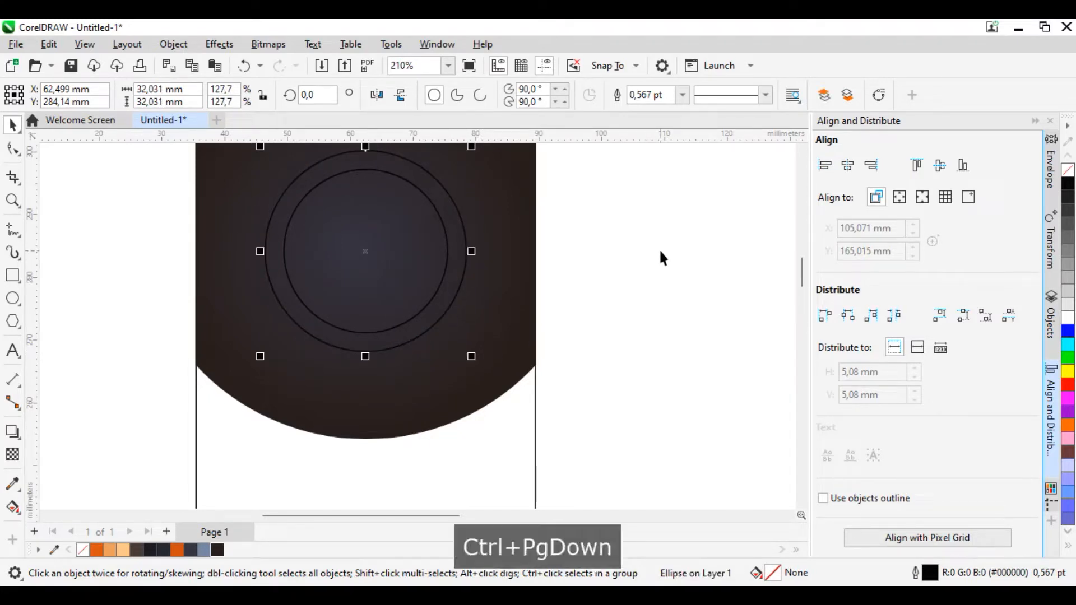
# Step: Apply a vertical linear fountain fill to the larger circle, running from its top edge to its bottom edge
pyautogui.click(13, 507)
pyautogui.scroll(-1, 434, 471)
pyautogui.scroll(-1, 432, 459)
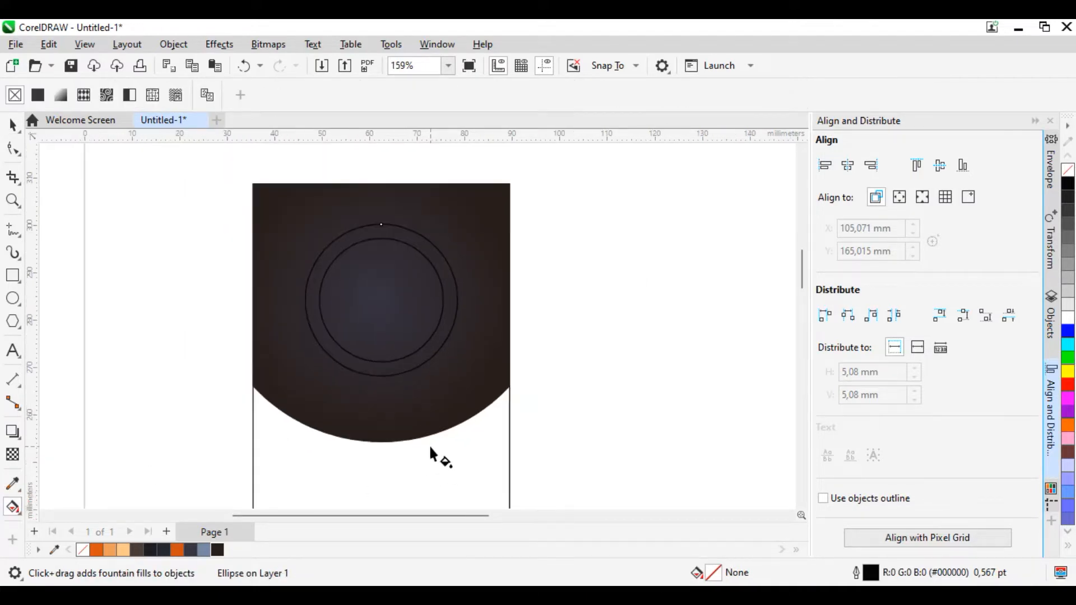
pyautogui.scroll(1, 395, 297)
pyautogui.moveTo(380, 212); pyautogui.dragTo(380, 388)
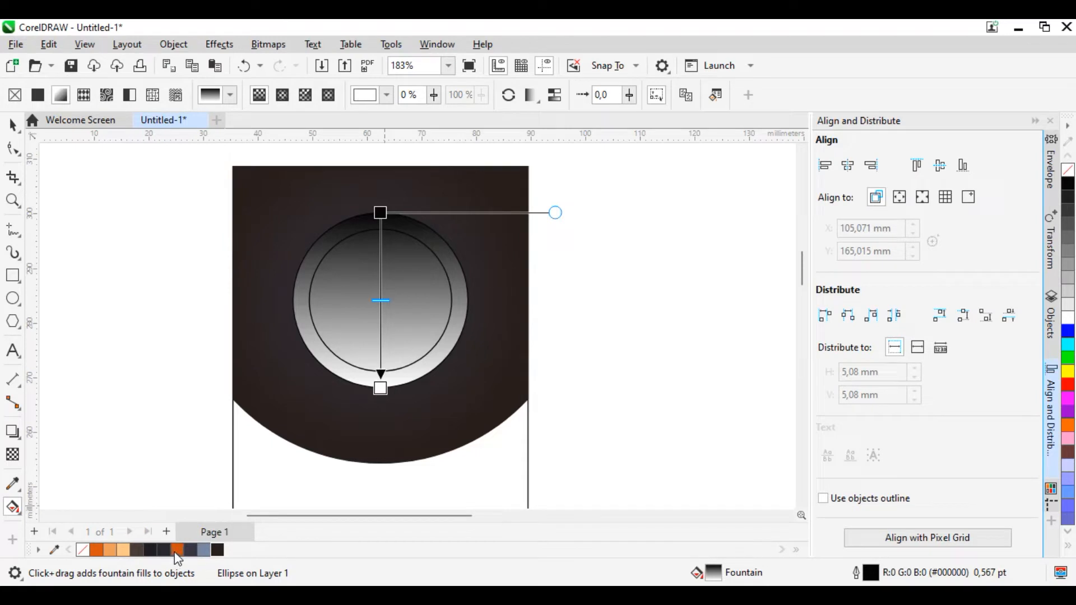
# Step: Colour the larger circle's gradient deep orange at the top and light orange at the bottom
pyautogui.moveTo(177, 557); pyautogui.dragTo(378, 451)
pyautogui.moveTo(482, 428); pyautogui.dragTo(408, 267)
pyautogui.moveTo(384, 216); pyautogui.dragTo(385, 215)
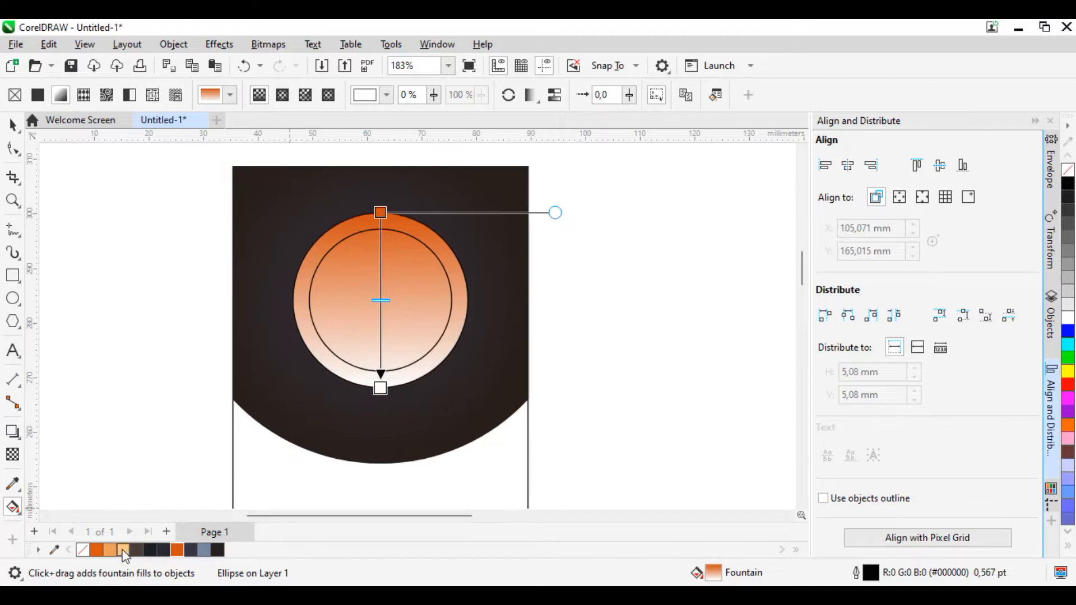
pyautogui.moveTo(368, 415); pyautogui.dragTo(384, 389)
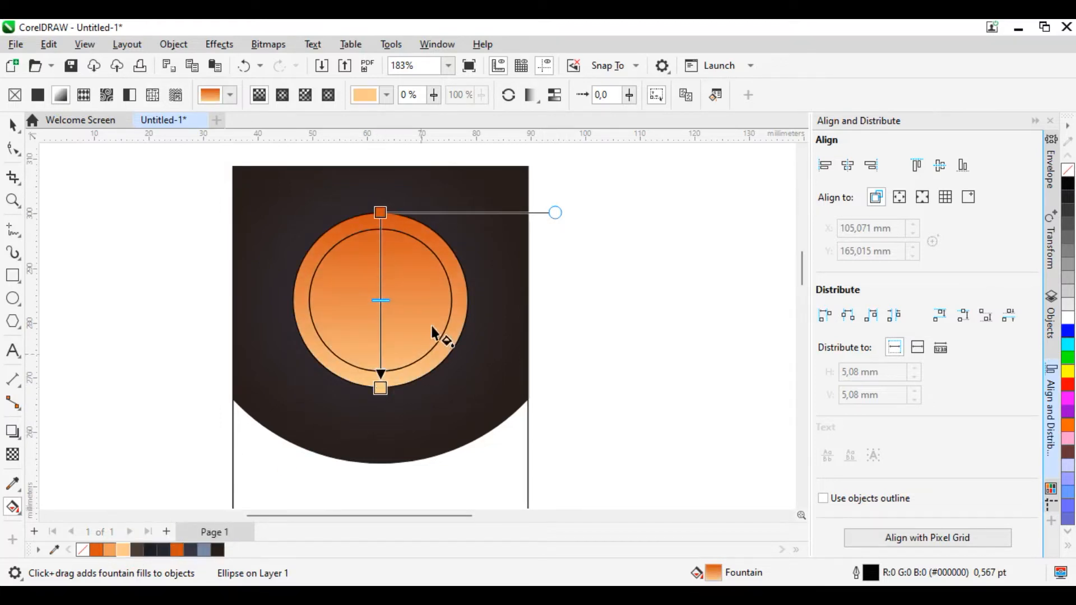
pyautogui.press('Escape')
# Step: Fill the inner circle with white
pyautogui.click(12, 125)
pyautogui.click(354, 258)
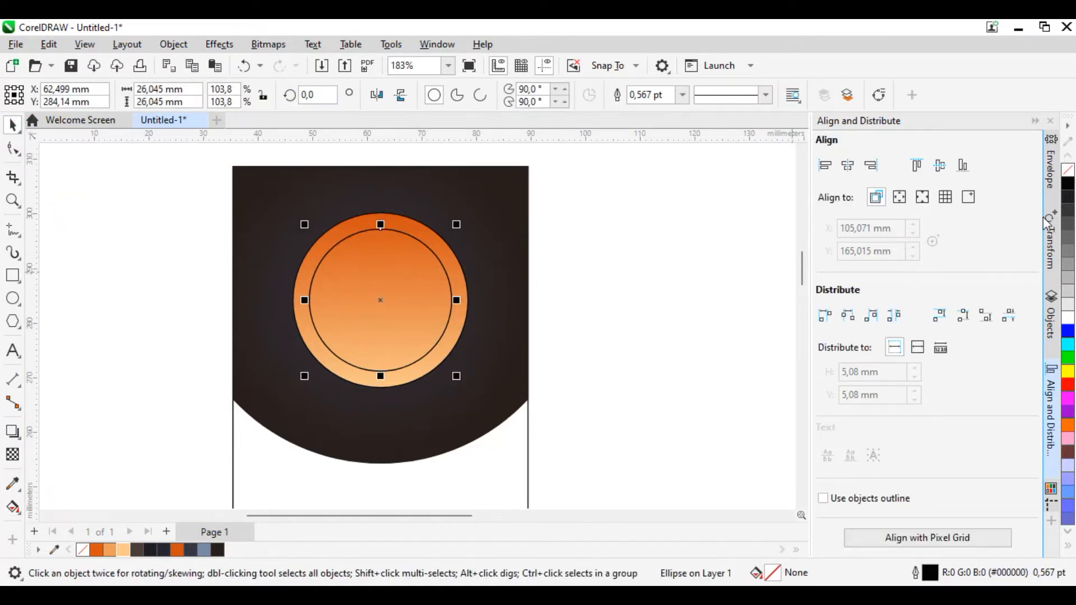
pyautogui.click(1067, 318)
pyautogui.click(588, 379)
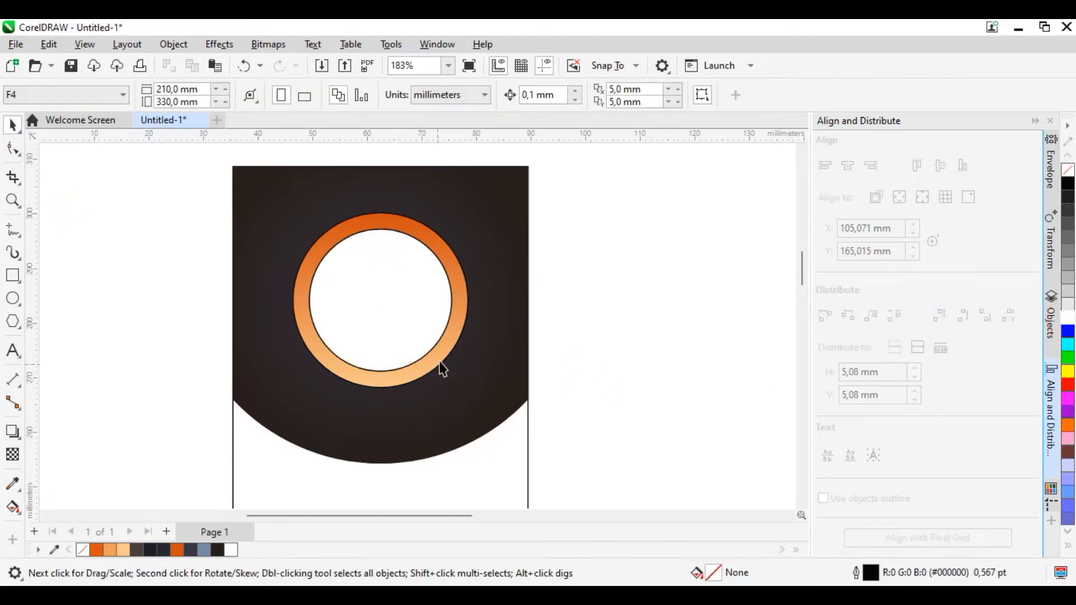
# Step: Duplicate the orange gradient circle, enlarge the copy concentrically to about 38 mm, and move it back behind the two smaller circles
pyautogui.click(397, 385)
pyautogui.moveTo(474, 393); pyautogui.dragTo(488, 409)
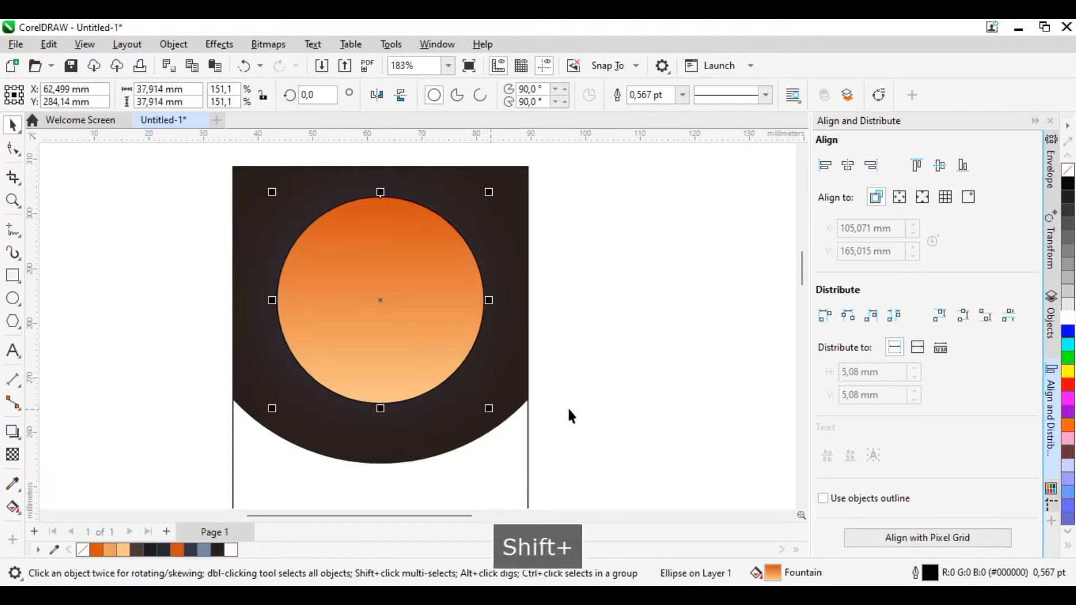
pyautogui.hotkey('ctrl', 'pagedown')
pyautogui.hotkey('ctrl', 'pagedown')
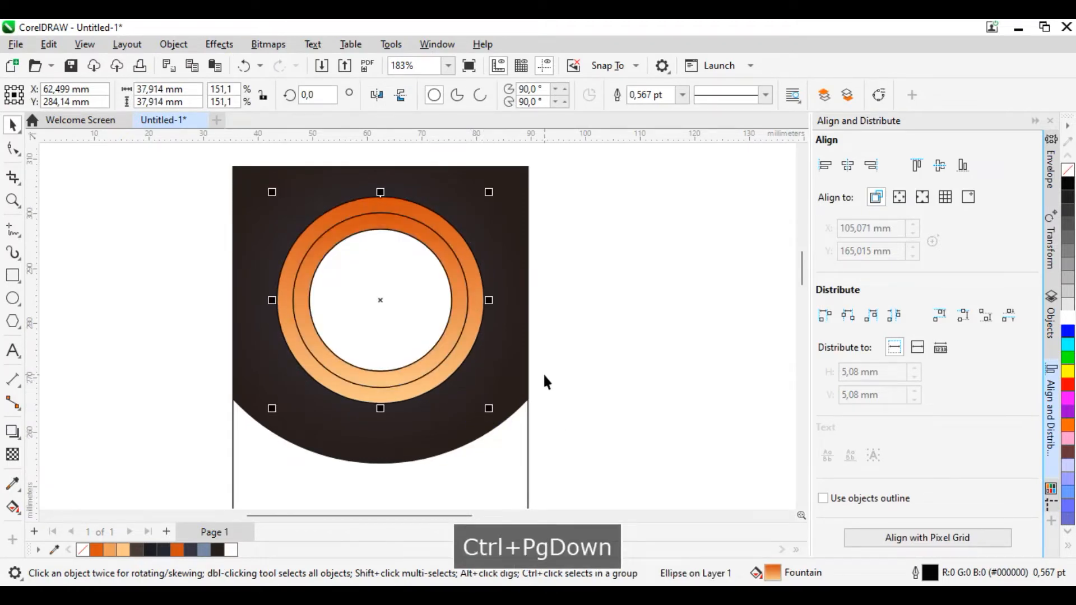
pyautogui.click(590, 370)
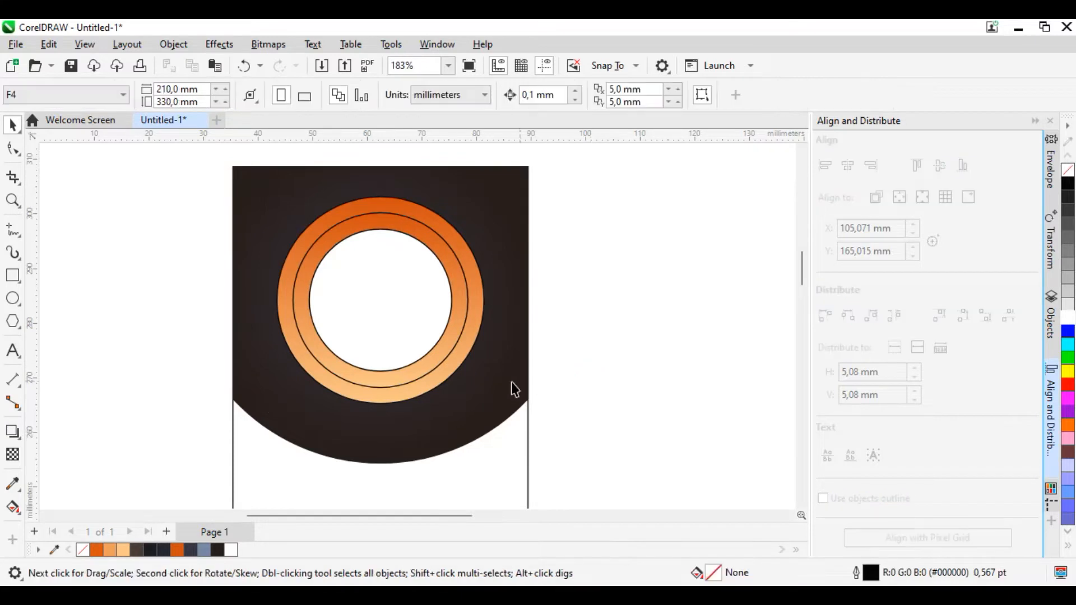
# Step: Recolour the outermost circle's vertical fountain fill dark grey-purple at the top and deep orange at the bottom
pyautogui.click(409, 399)
pyautogui.click(13, 507)
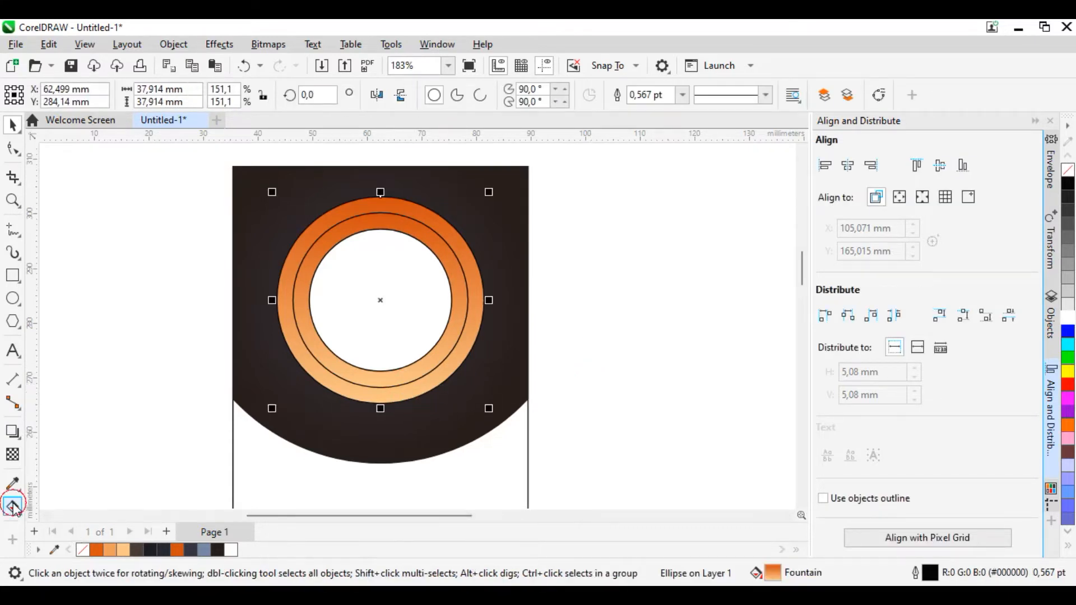
pyautogui.click(380, 404)
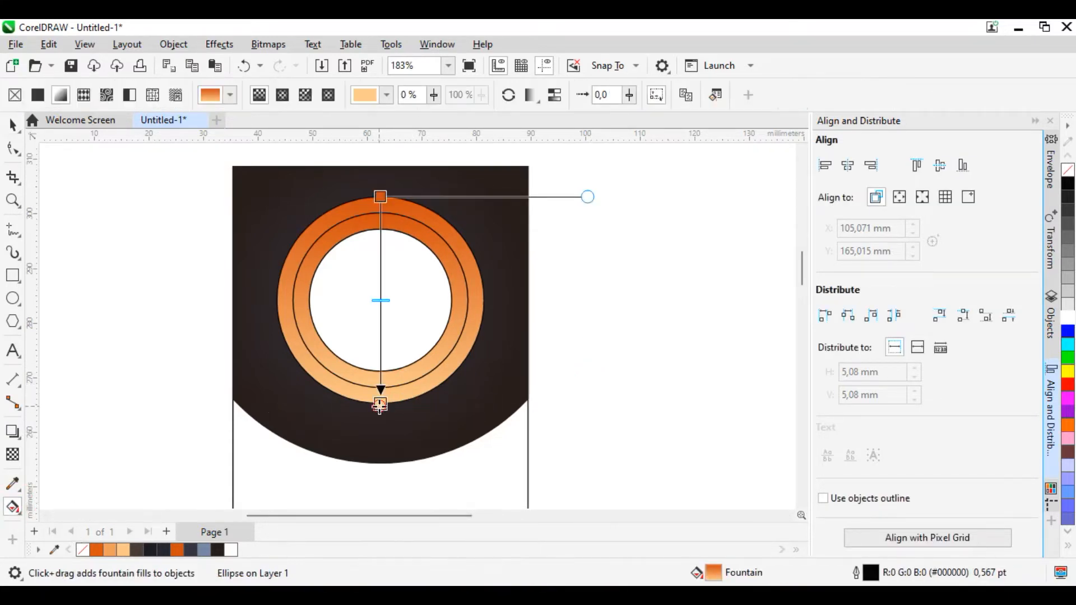
pyautogui.click(175, 556)
pyautogui.click(380, 196)
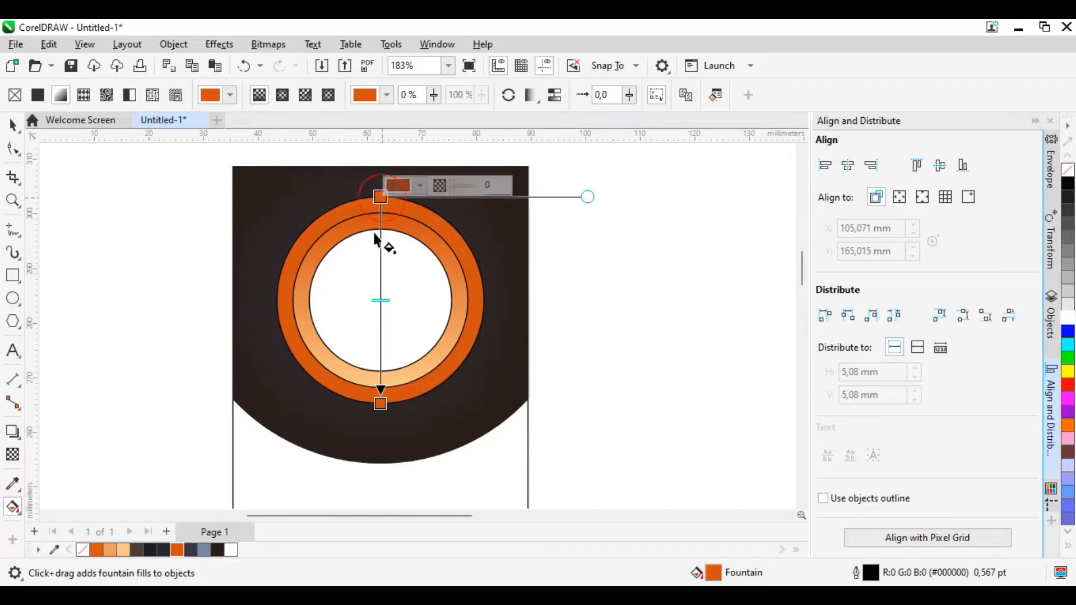
pyautogui.click(191, 551)
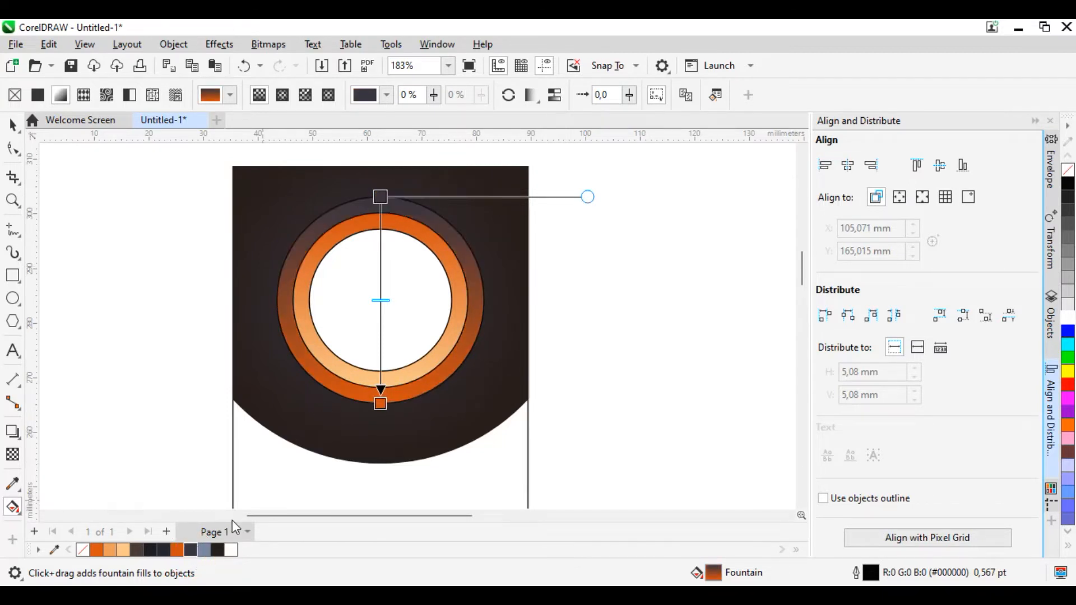
# Step: Select the three concentric circles and remove their outlines
pyautogui.click(13, 126)
pyautogui.moveTo(628, 394); pyautogui.dragTo(159, 288)
pyautogui.moveTo(653, 432); pyautogui.dragTo(230, 175)
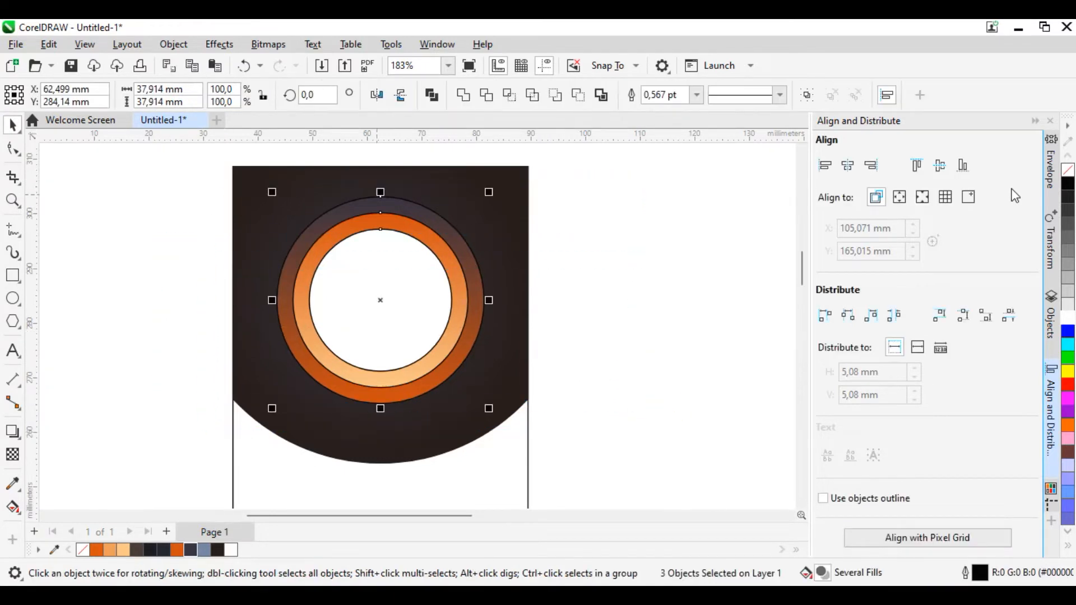
pyautogui.rightClick(1068, 169)
pyautogui.scroll(-1, 524, 356)
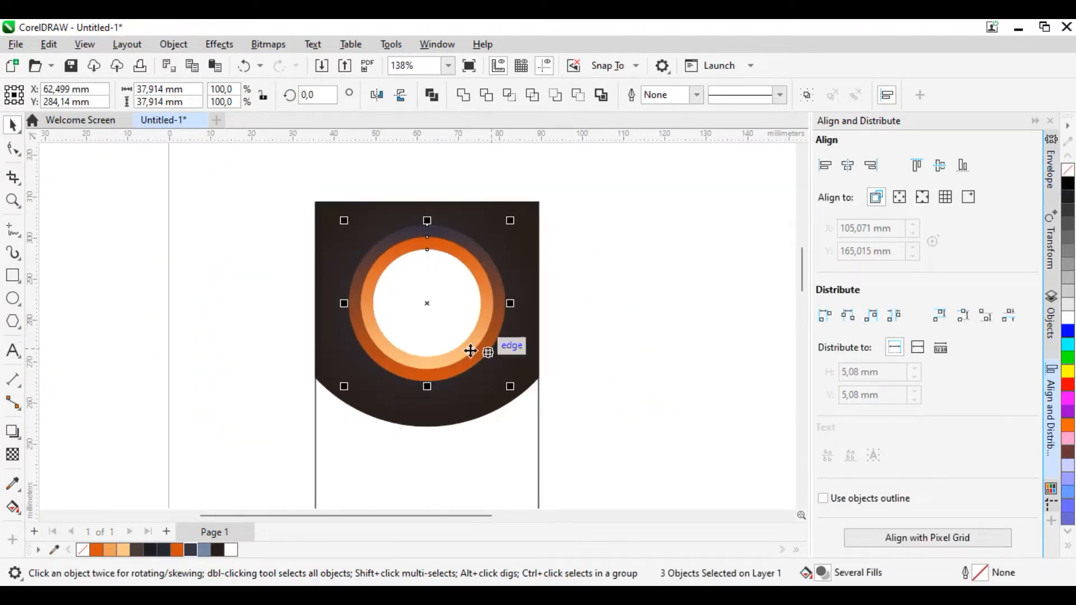
# Step: Shrink the three circles together to about 35 mm overall and move them up about 1 mm
pyautogui.scroll(1, 527, 367)
pyautogui.moveTo(533, 412); pyautogui.dragTo(525, 403)
pyautogui.scroll(1, 440, 323)
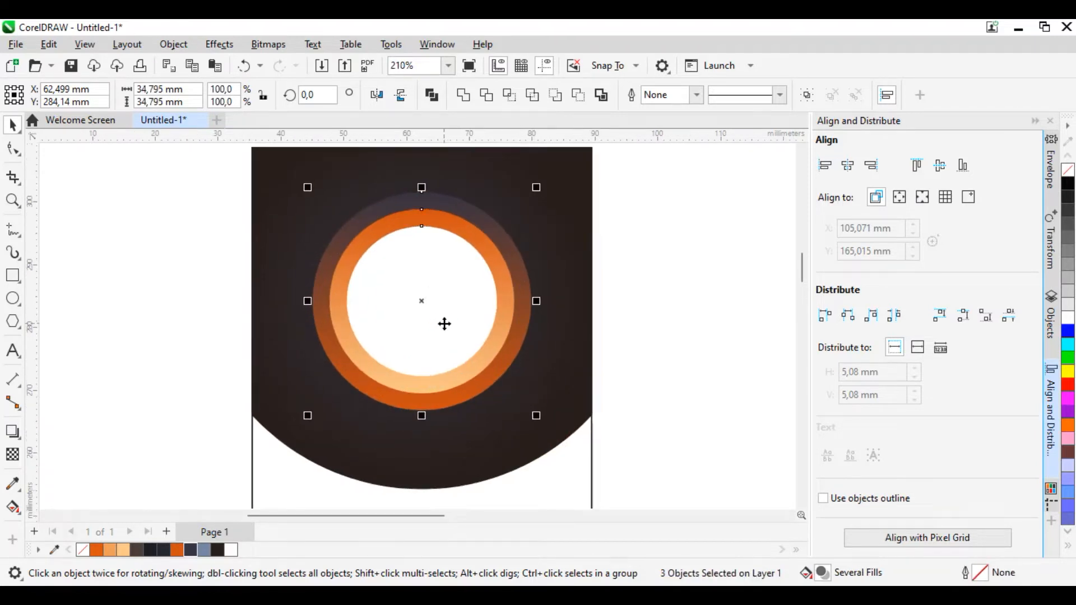
pyautogui.moveTo(442, 321); pyautogui.dragTo(445, 311)
pyautogui.click(710, 295)
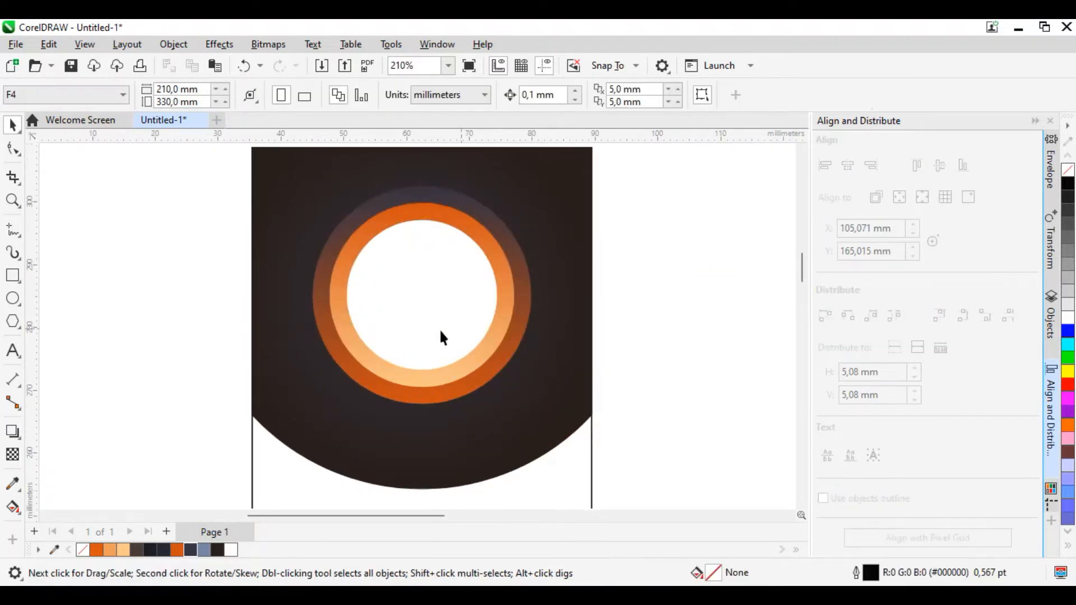
# Step: Enlarge the white circle concentrically to about 26 mm and slightly enlarge the orange gradient circle around it
pyautogui.scroll(2, 439, 328)
pyautogui.click(510, 376)
pyautogui.moveTo(523, 388); pyautogui.dragTo(533, 396)
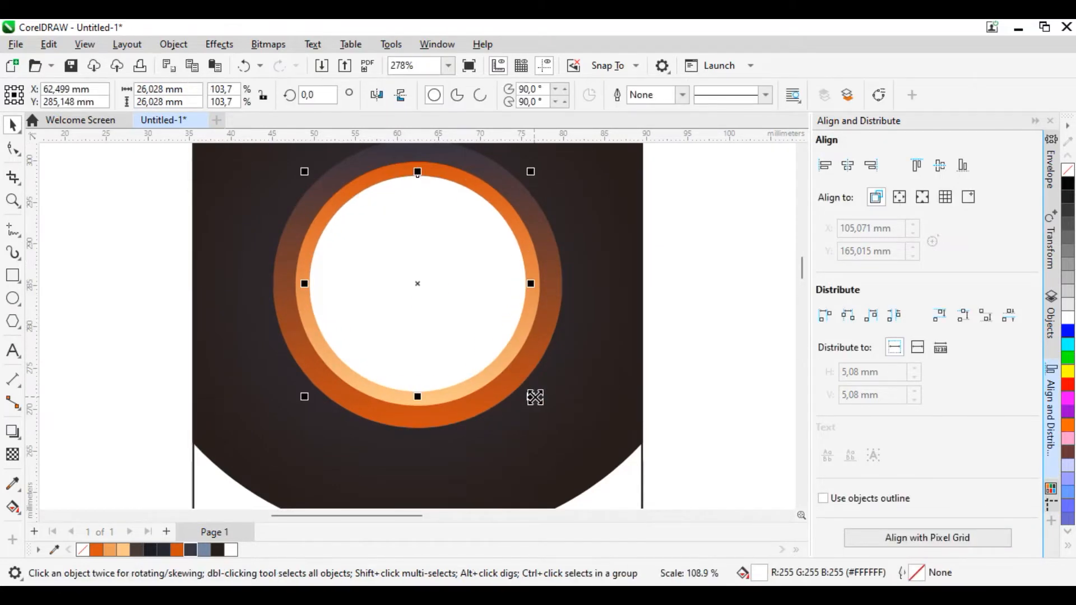
pyautogui.click(527, 339)
pyautogui.moveTo(543, 413); pyautogui.dragTo(554, 419)
pyautogui.click(741, 370)
pyautogui.scroll(-2, 503, 392)
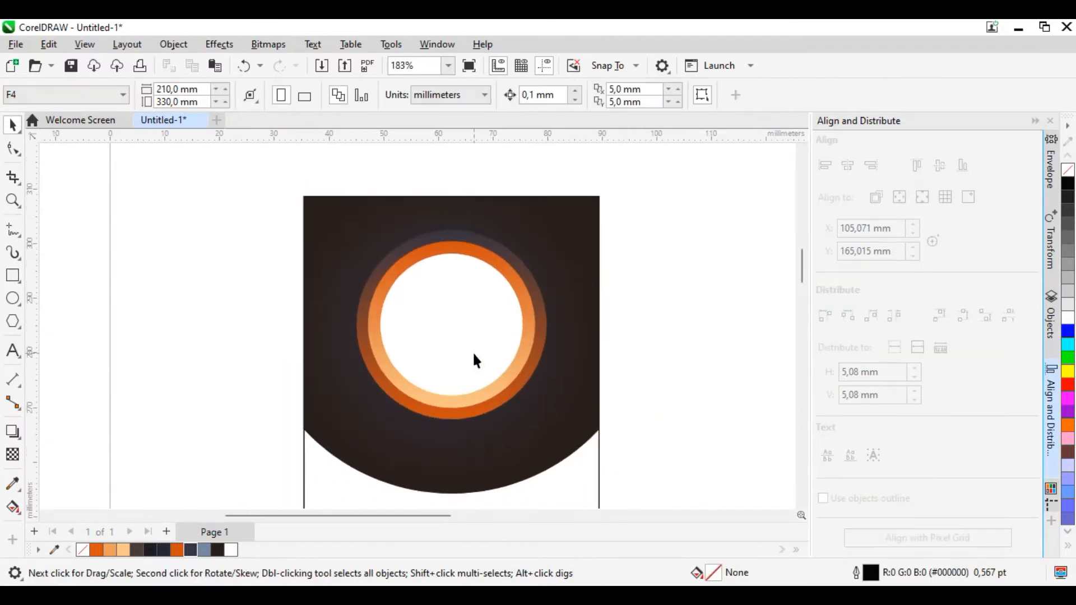
# Step: Duplicate the white circle, shrink the copy concentrically to about 24.7 mm, and fill it with medium grey
pyautogui.scroll(2, 472, 352)
pyautogui.scroll(3, 470, 307)
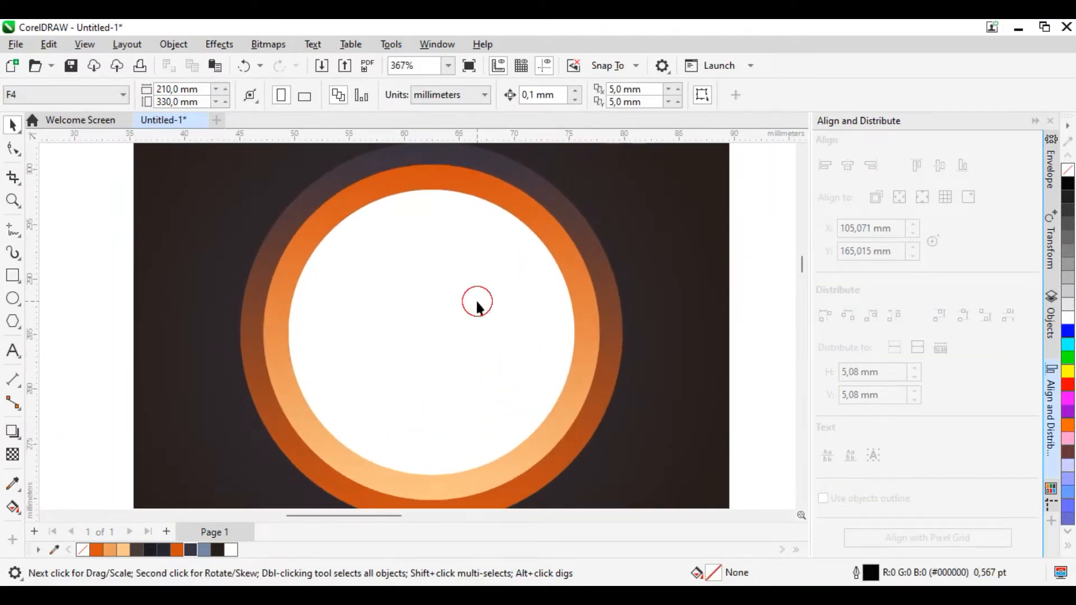
pyautogui.click(476, 302)
pyautogui.moveTo(583, 481)
pyautogui.mouseDown()
pyautogui.moveTo(569, 467)
pyautogui.moveTo(582, 474)
pyautogui.mouseUp()
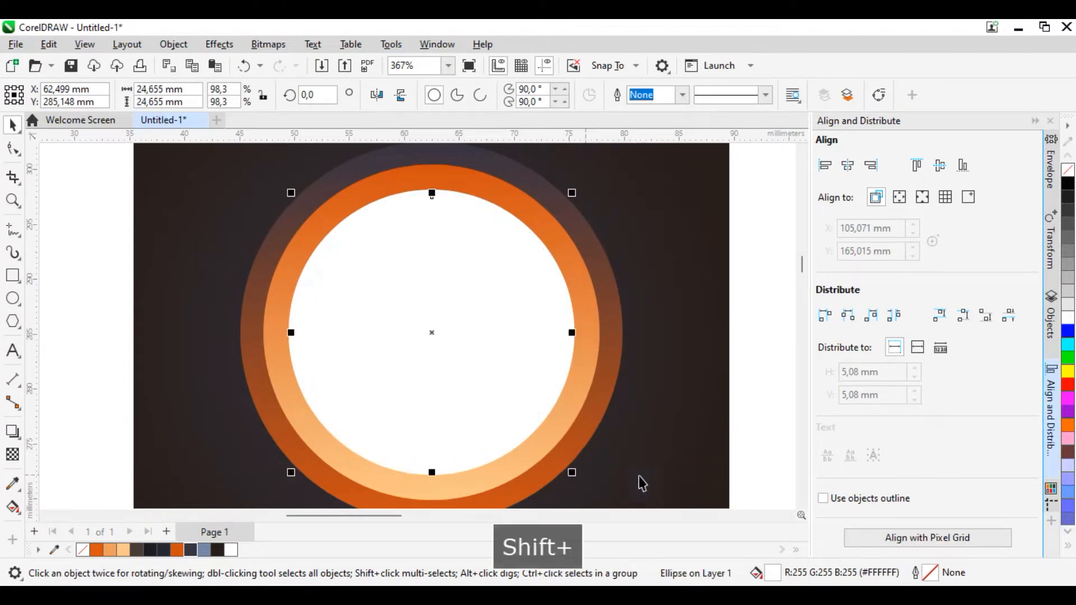
pyautogui.click(1067, 252)
pyautogui.press('Escape')
pyautogui.scroll(-8, 500, 303)
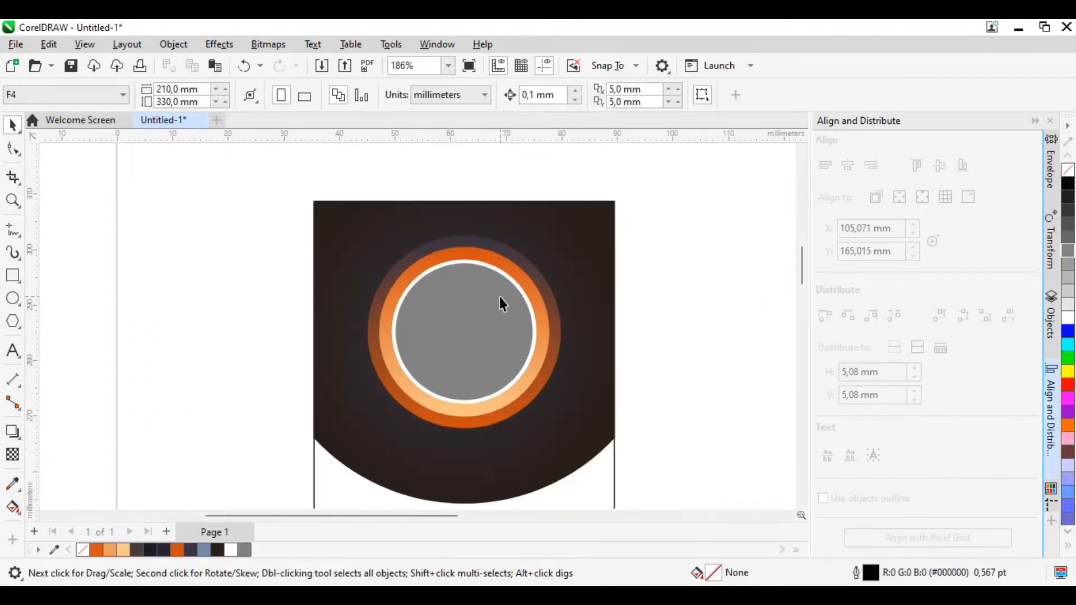
# Step: Select all four concentric circles and move them up about 1 mm within the header
pyautogui.scroll(2, 455, 414)
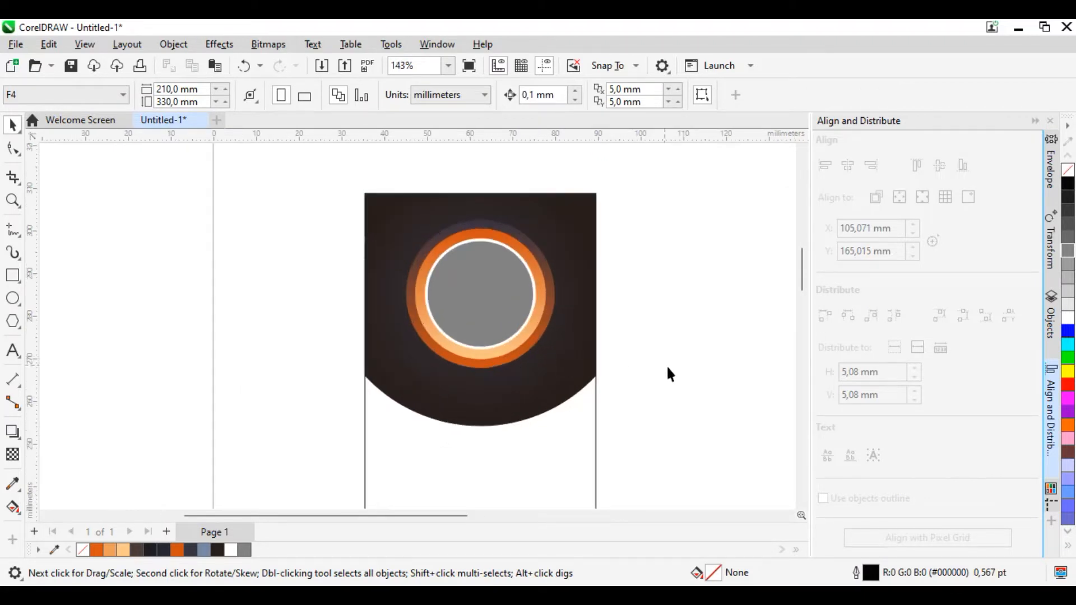
pyautogui.moveTo(570, 387); pyautogui.dragTo(372, 231)
pyautogui.scroll(1, 497, 308)
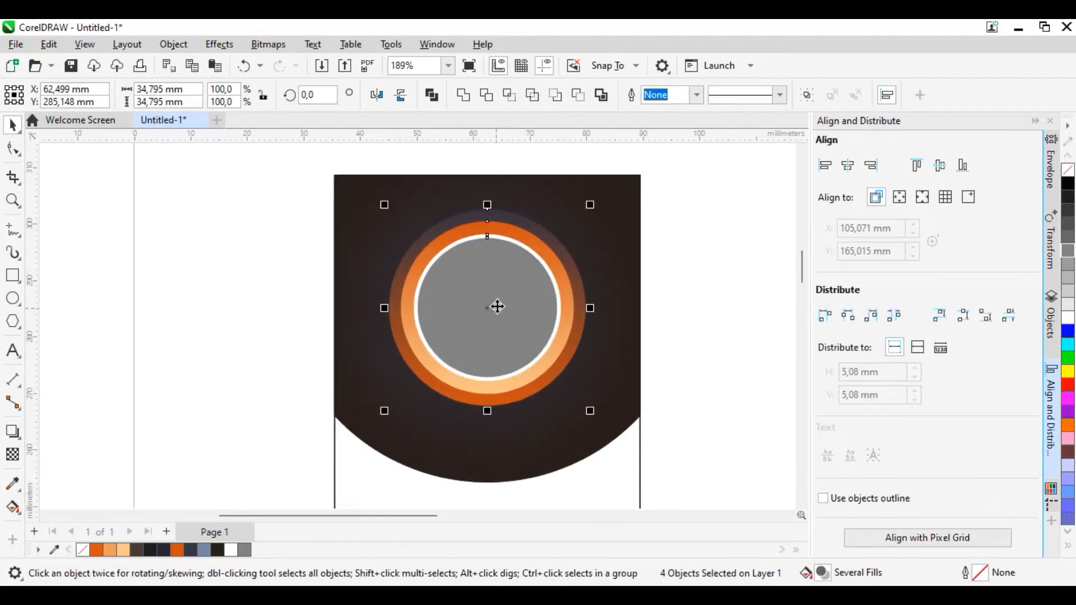
pyautogui.scroll(1, 492, 272)
pyautogui.moveTo(487, 271); pyautogui.dragTo(485, 269)
pyautogui.scroll(-2, 616, 337)
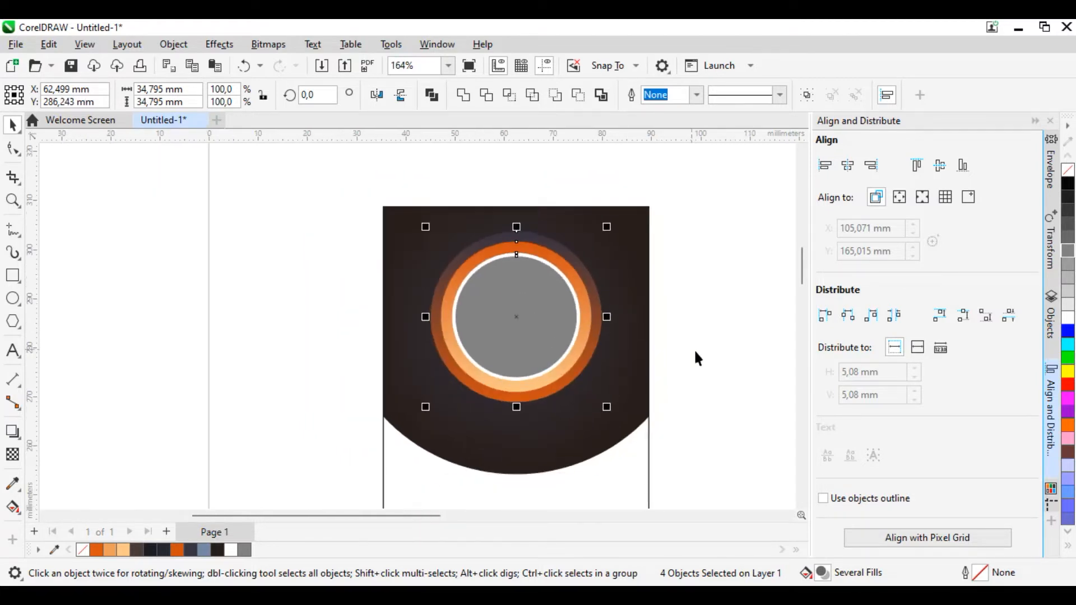
# Step: Set the outer colour of the header shape's radial fountain fill to black
pyautogui.click(592, 439)
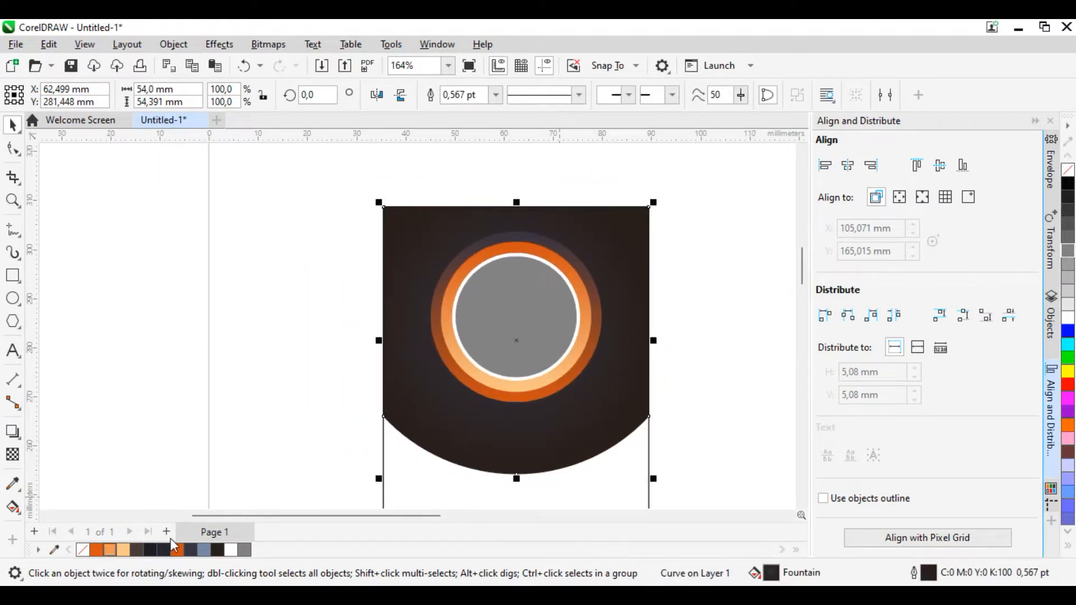
pyautogui.click(12, 507)
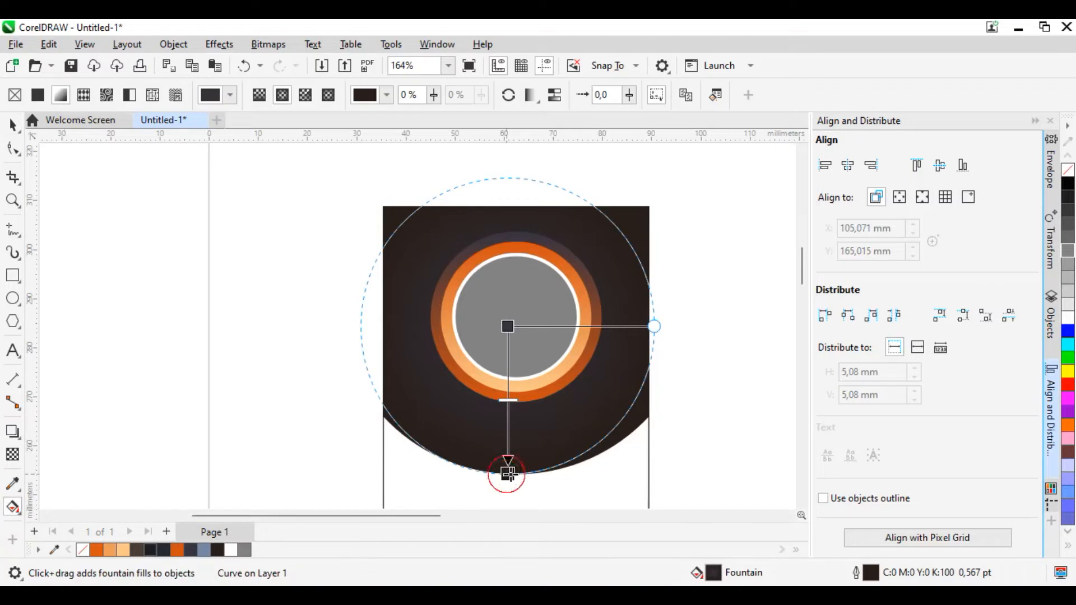
pyautogui.click(507, 474)
pyautogui.click(1068, 184)
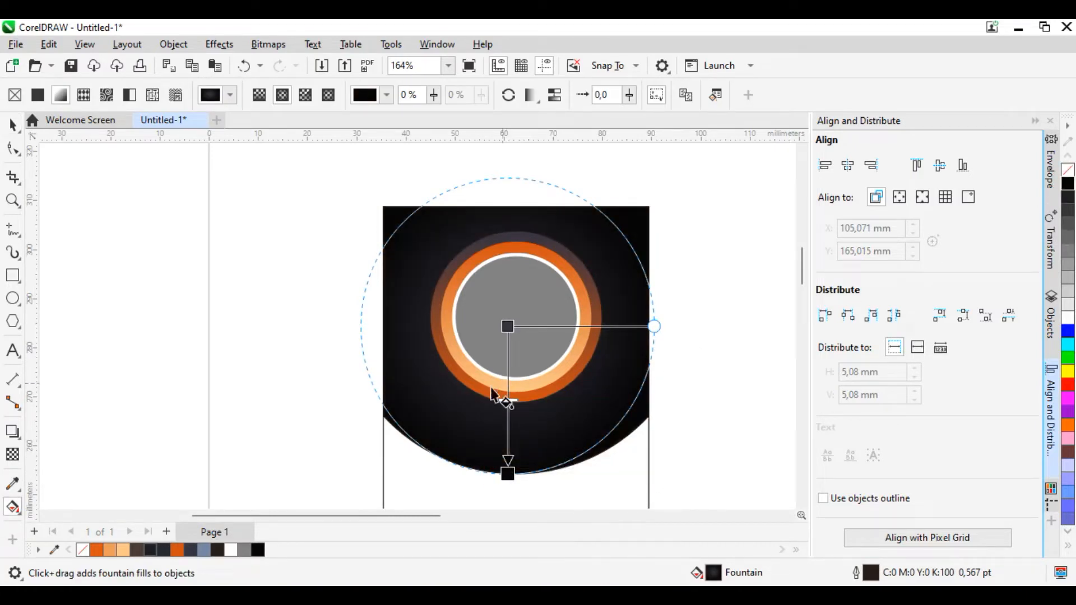
pyautogui.click(13, 126)
pyautogui.click(159, 195)
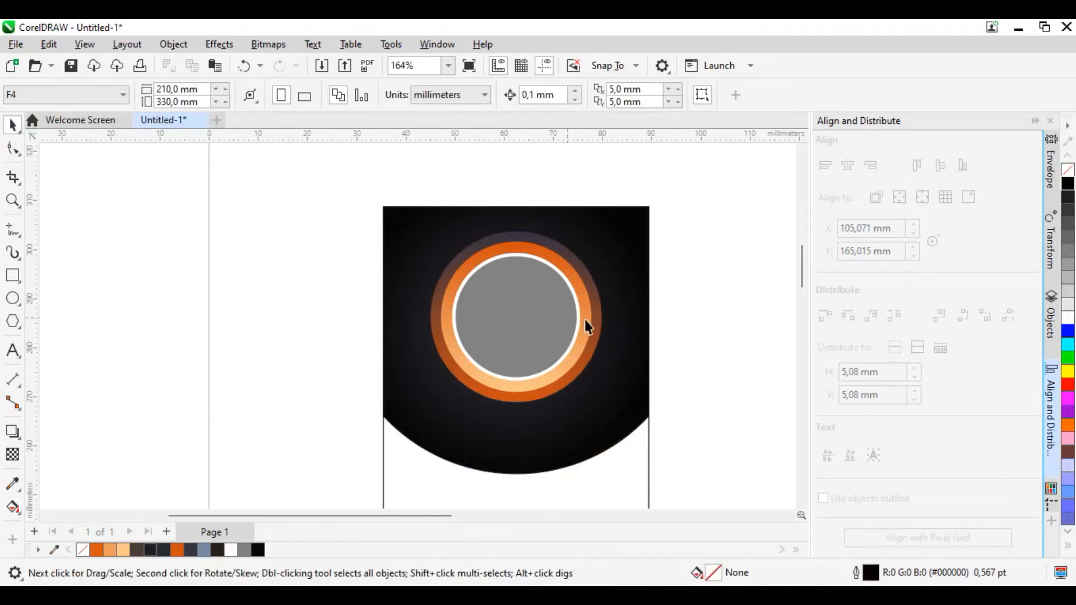
# Step: Duplicate the curved header shape about 1.6 mm lower and bring the copy to the front
pyautogui.scroll(-3, 585, 321)
pyautogui.scroll(2, 577, 424)
pyautogui.scroll(2, 576, 424)
pyautogui.click(546, 386)
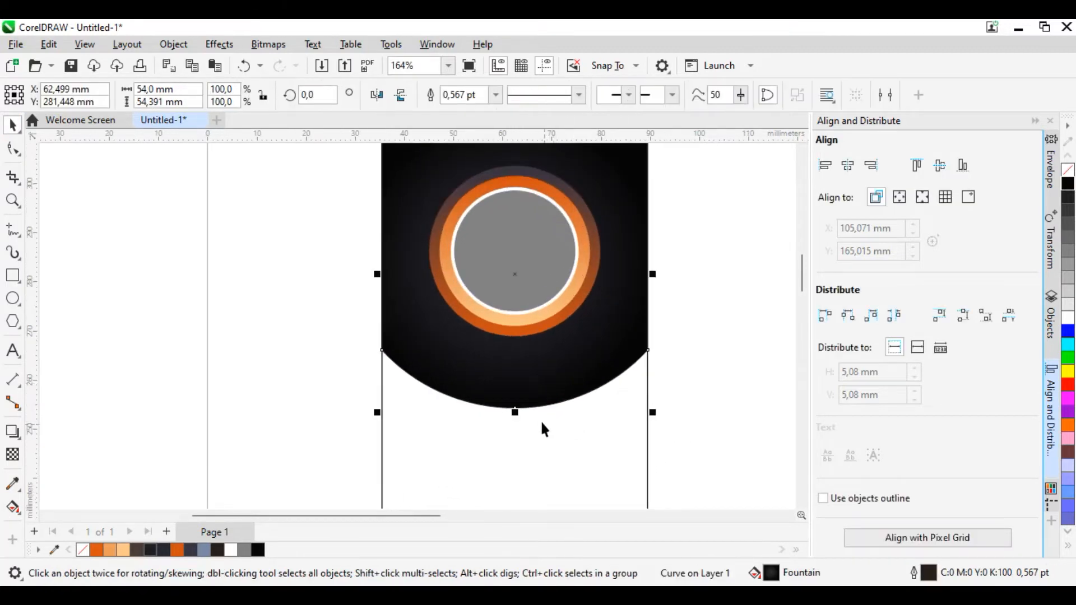
pyautogui.moveTo(540, 384); pyautogui.dragTo(542, 397)
pyautogui.hotkey('shift', 'pageup')
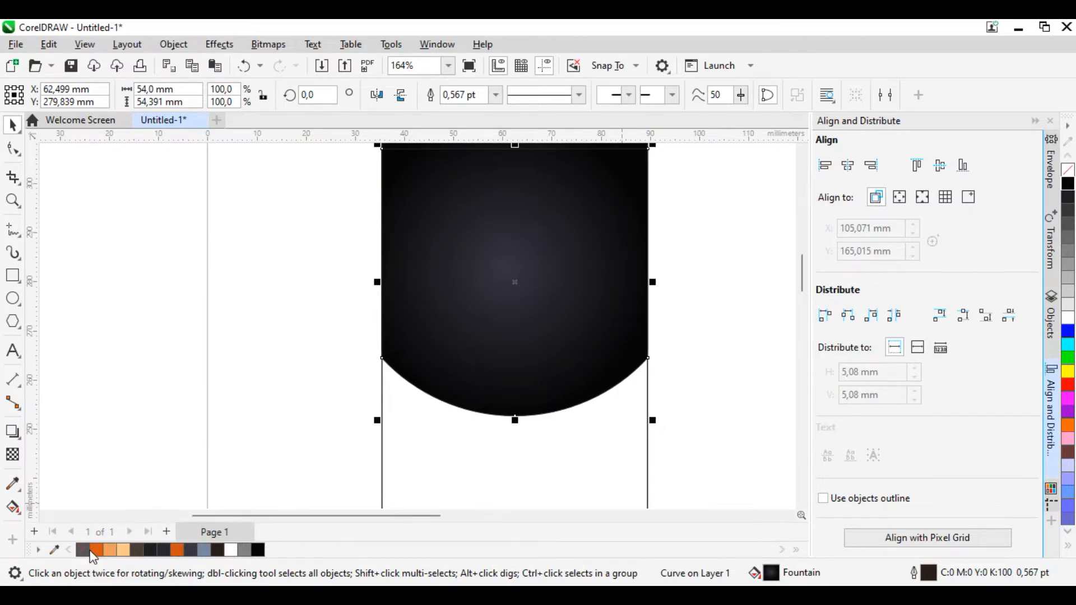
# Step: Fill the header copy with deep orange without an outline and convert it to a 300 dpi RGB bitmap
pyautogui.click(179, 550)
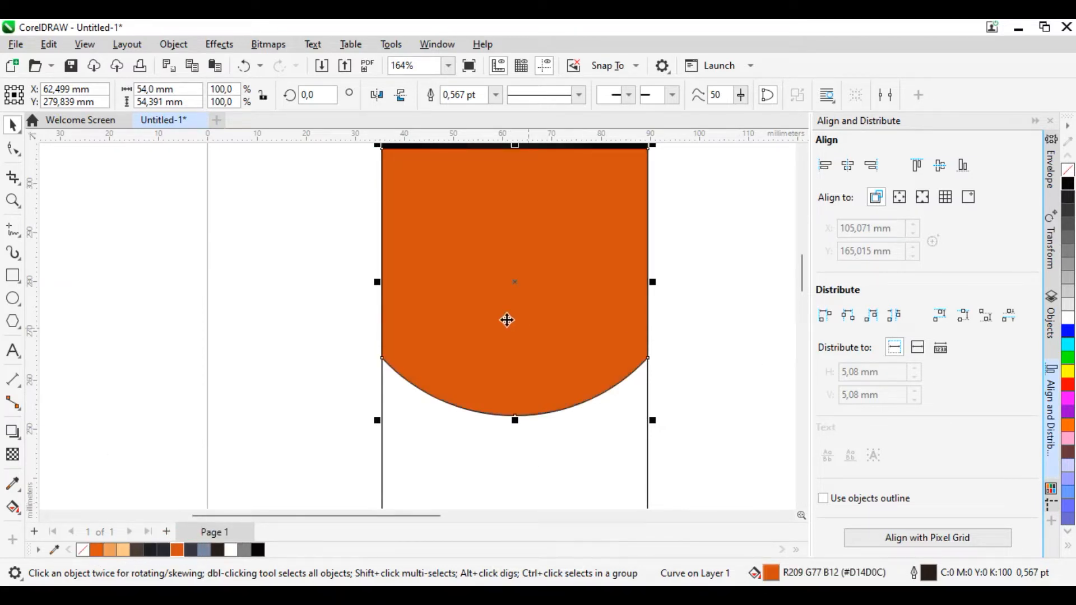
pyautogui.rightClick(1068, 171)
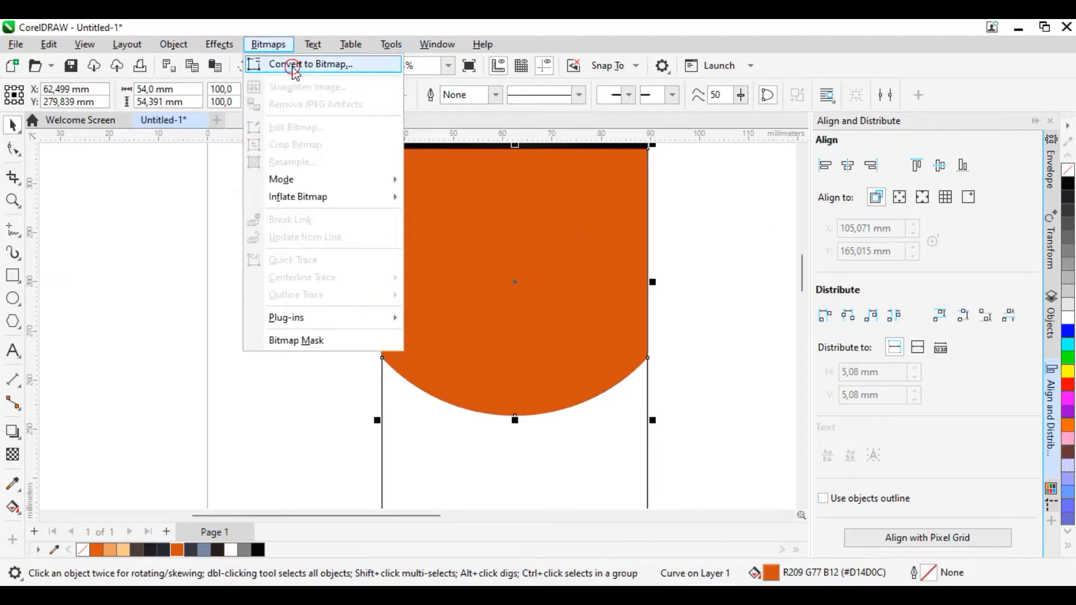
pyautogui.click(289, 67)
pyautogui.click(560, 398)
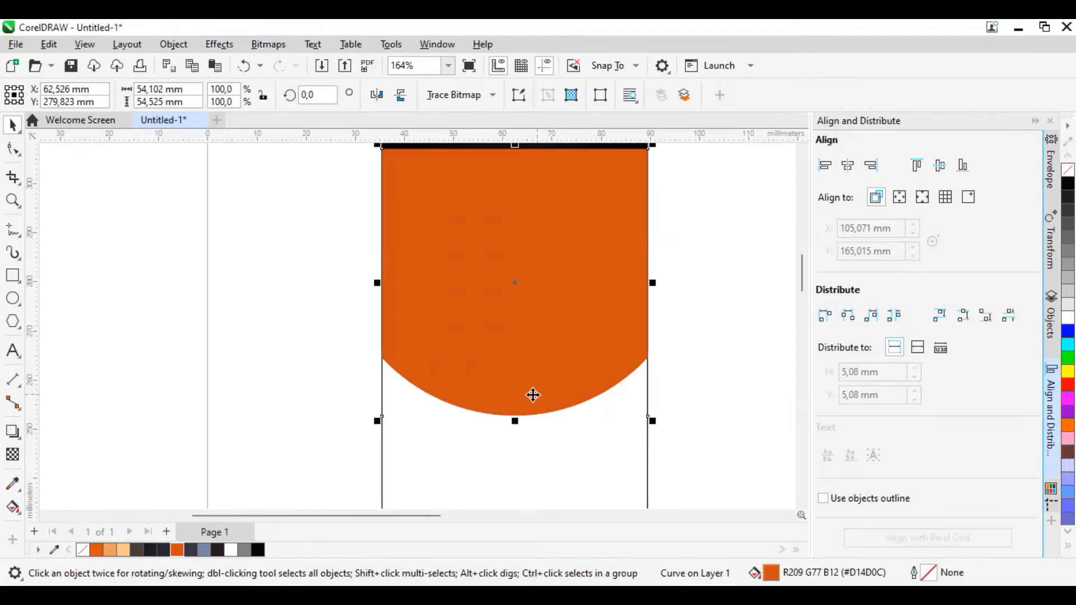
# Step: Soften the edges of the orange bitmap with a Gaussian Blur
pyautogui.click(225, 45)
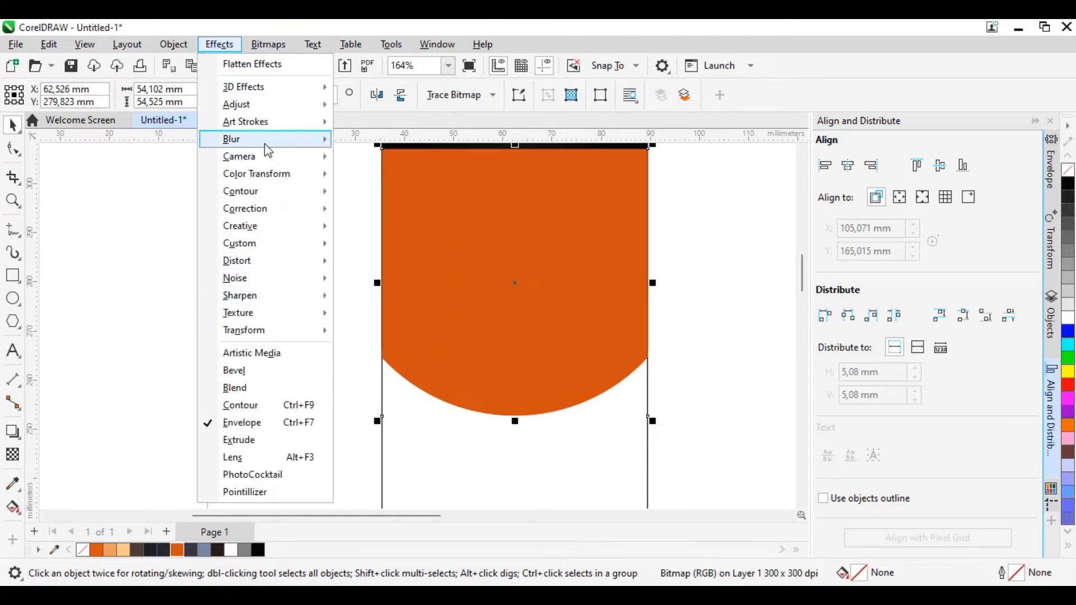
pyautogui.moveTo(268, 140)
pyautogui.click(386, 199)
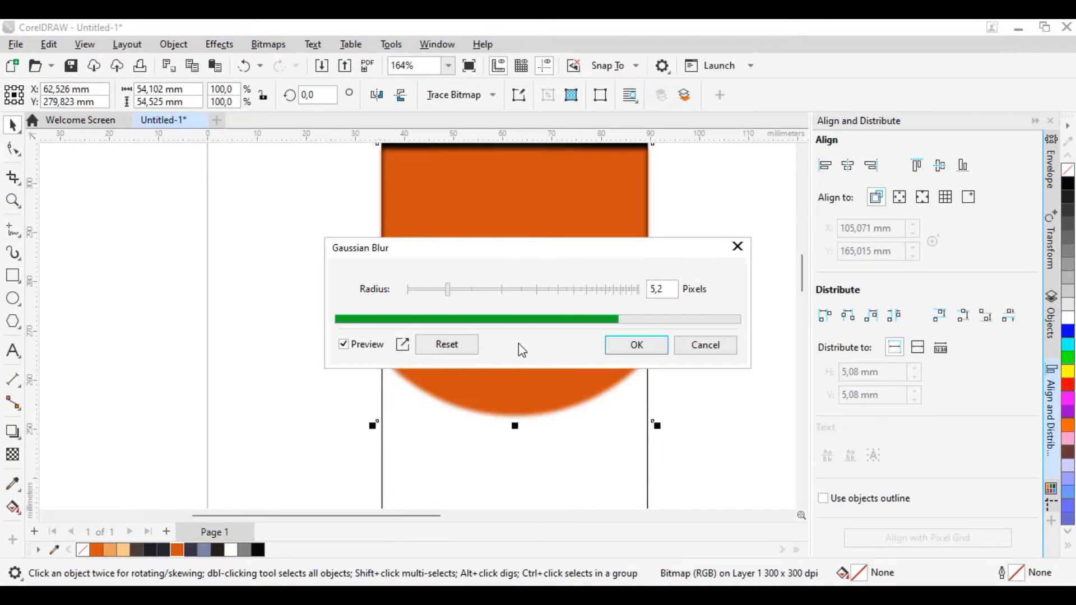
pyautogui.click(471, 289)
pyautogui.click(625, 343)
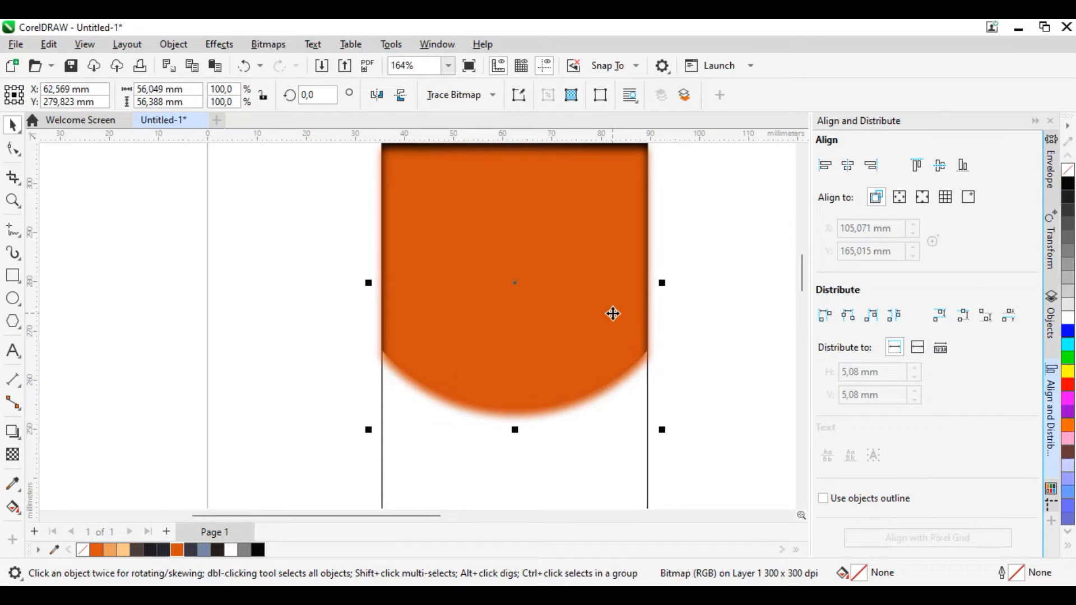
# Step: Send the blurred orange bitmap to the back, behind the black header shape
pyautogui.hotkey('ctrl', 'End')
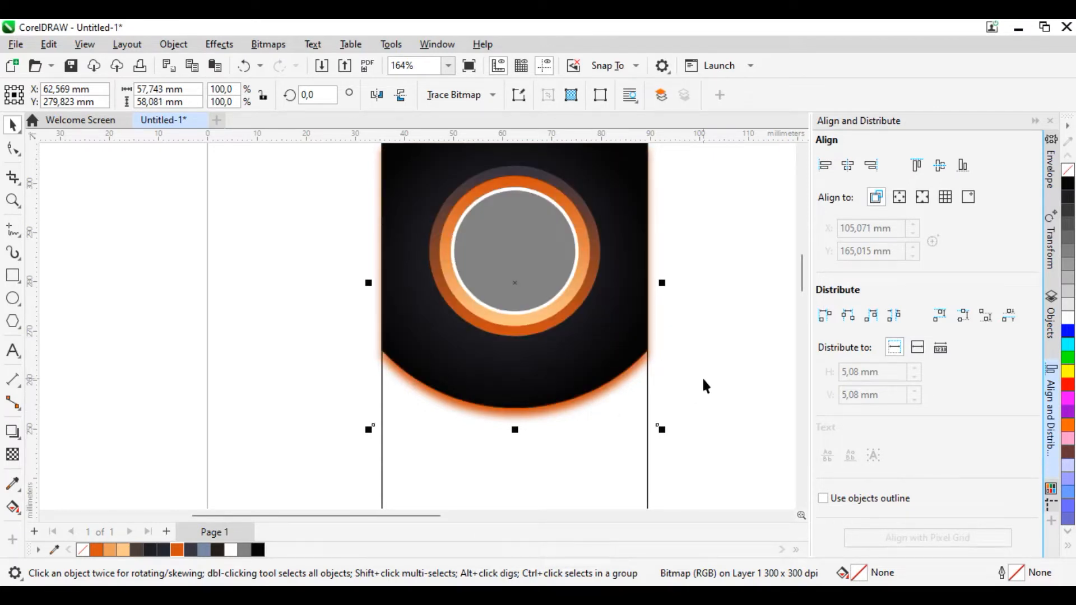
pyautogui.scroll(-2, 722, 339)
pyautogui.scroll(2, 609, 409)
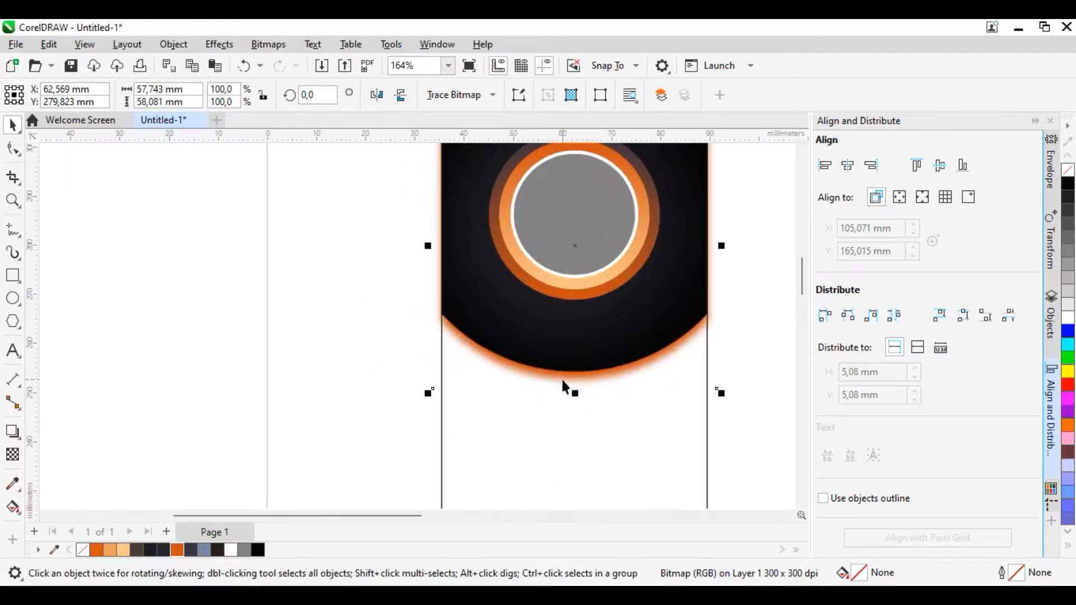
pyautogui.scroll(1, 611, 468)
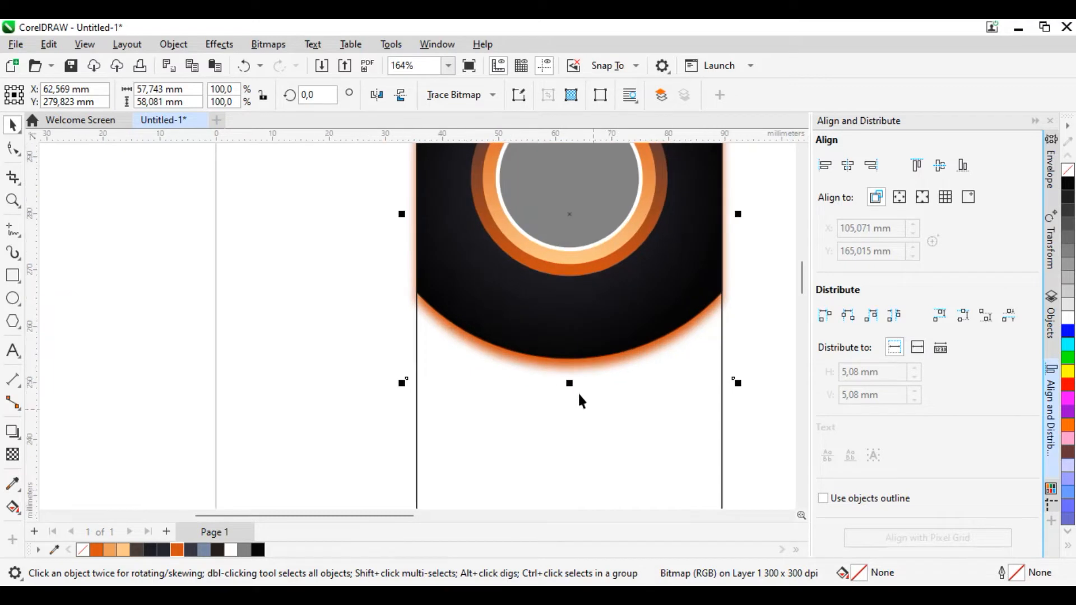
pyautogui.scroll(-3, 570, 378)
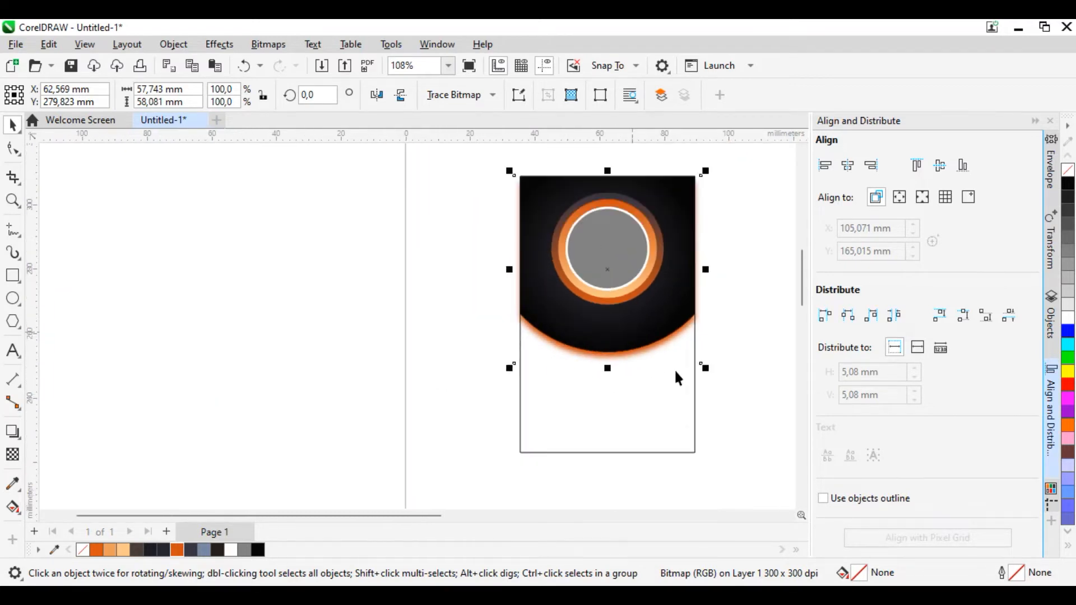
# Step: Fill the card rectangle with a vertical fountain fill from deep orange at the base to light orange, its upper end just inside the header
pyautogui.click(290, 416)
pyautogui.scroll(1, 651, 428)
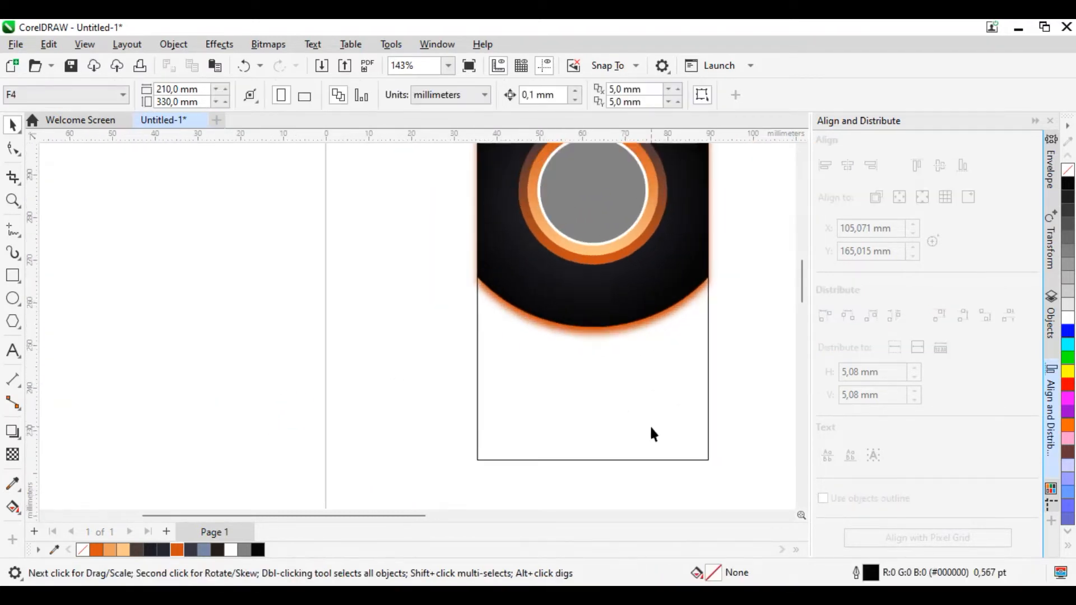
pyautogui.click(597, 452)
pyautogui.click(10, 508)
pyautogui.moveTo(606, 468); pyautogui.dragTo(605, 244)
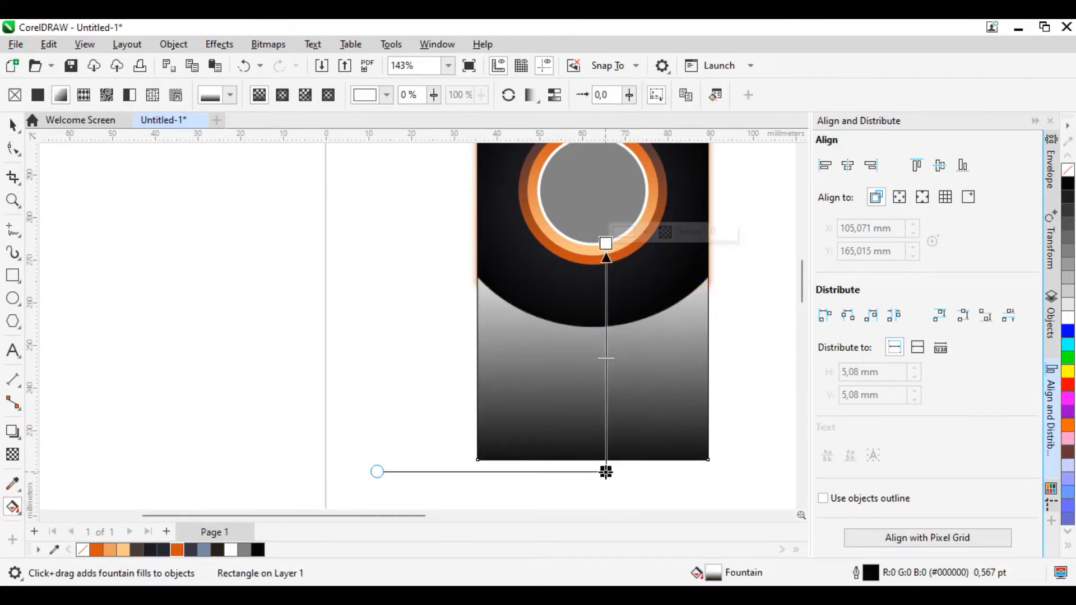
pyautogui.click(605, 472)
pyautogui.click(99, 550)
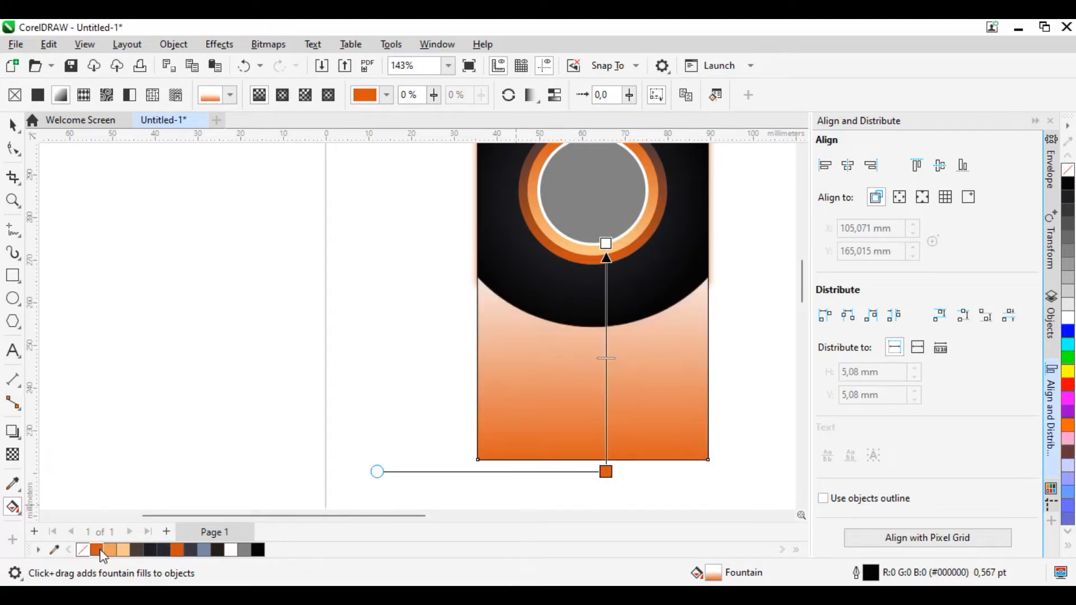
pyautogui.click(606, 244)
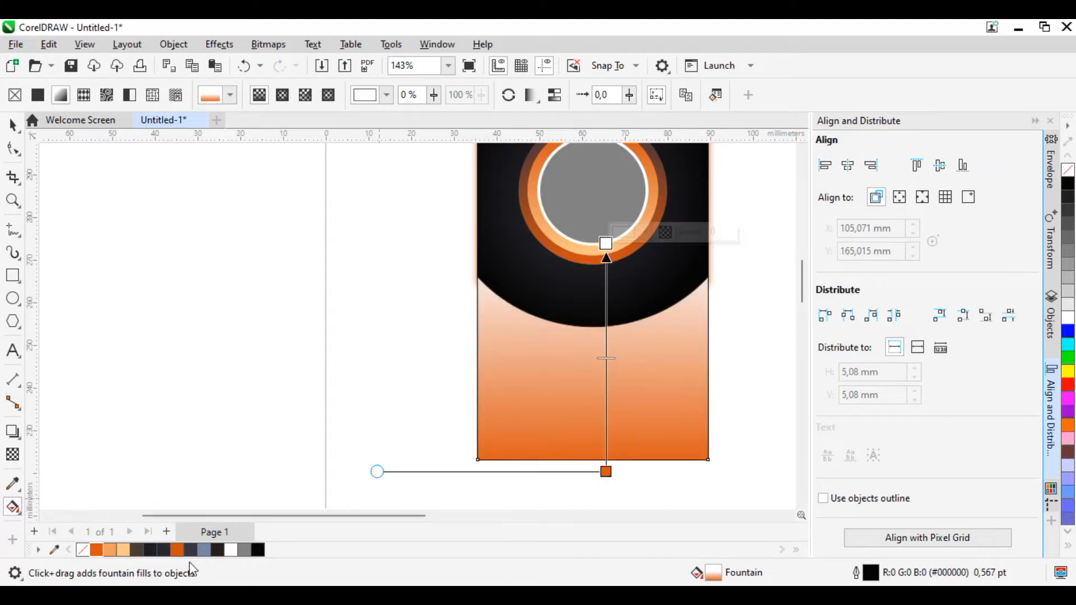
pyautogui.click(110, 550)
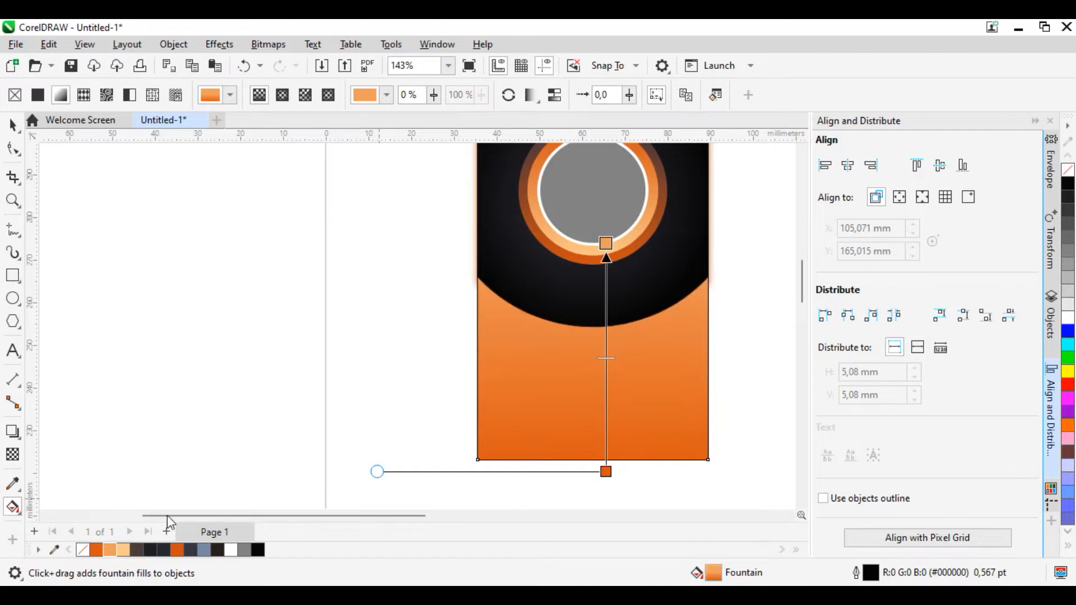
pyautogui.moveTo(606, 243); pyautogui.dragTo(605, 296)
# Step: Send the gradient-filled card rectangle to the back, behind the blurred orange glow
pyautogui.click(12, 125)
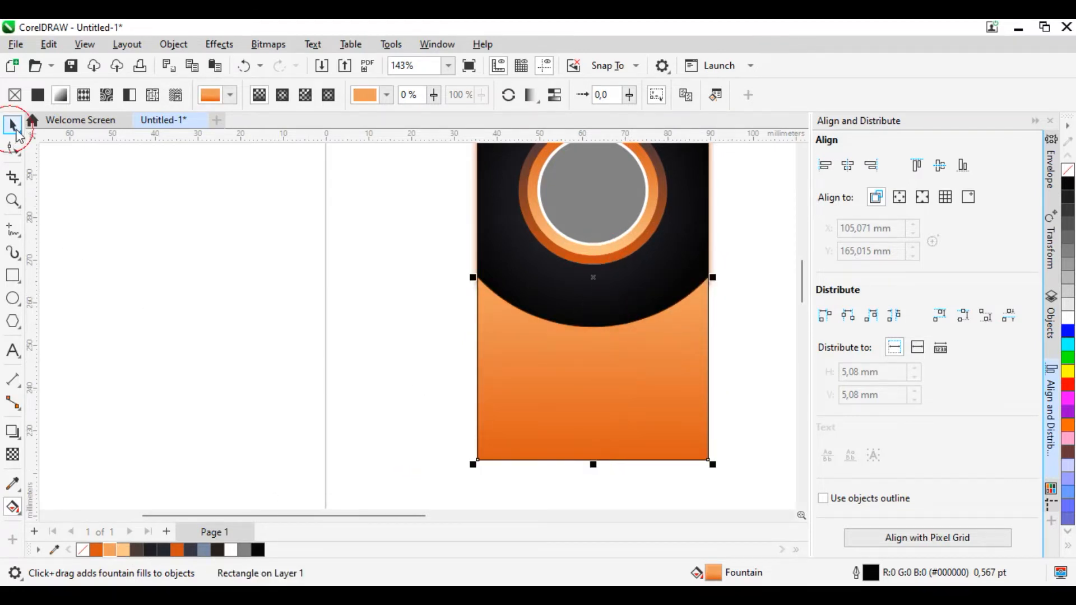
pyautogui.hotkey('ctrl', 'End')
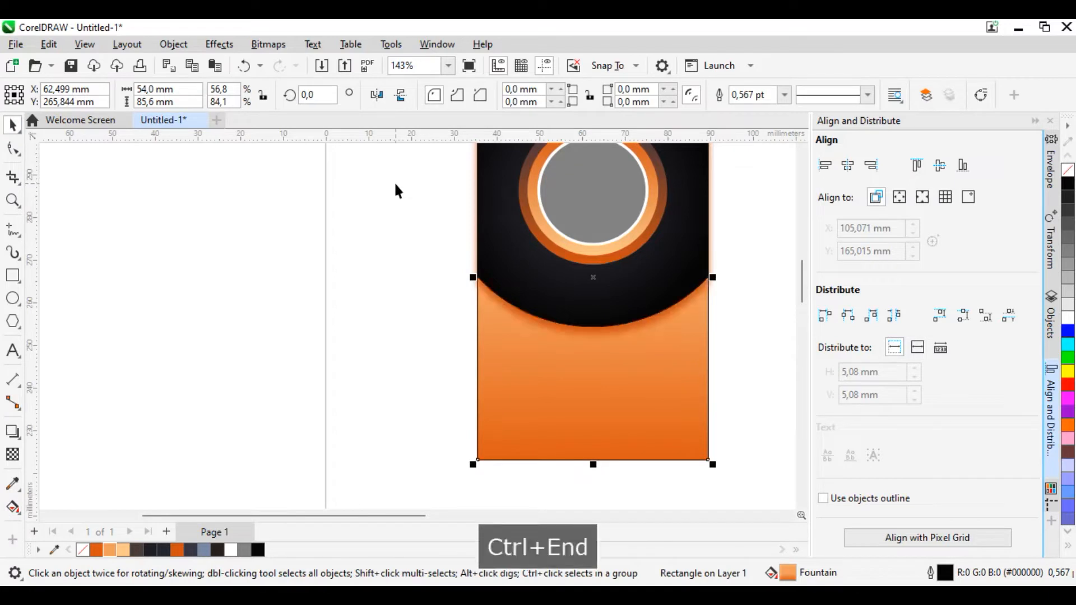
pyautogui.click(319, 324)
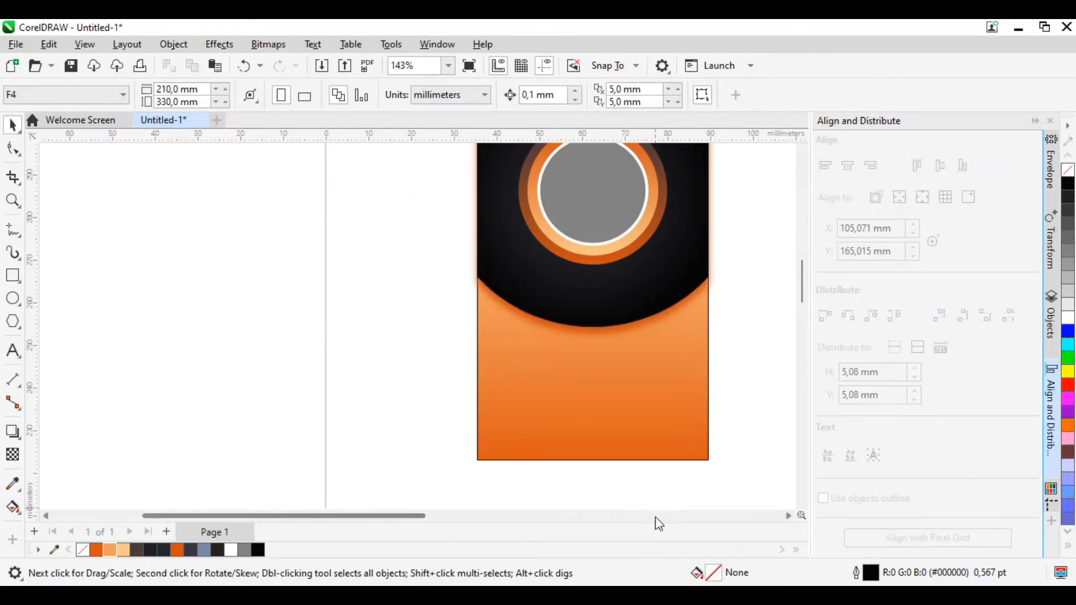
# Step: Draw a circle about 17,7 mm in diameter and centre it on the card's right edge in the lower orange area
pyautogui.scroll(1, 650, 449)
pyautogui.scroll(-3, 632, 405)
pyautogui.scroll(3, 454, 412)
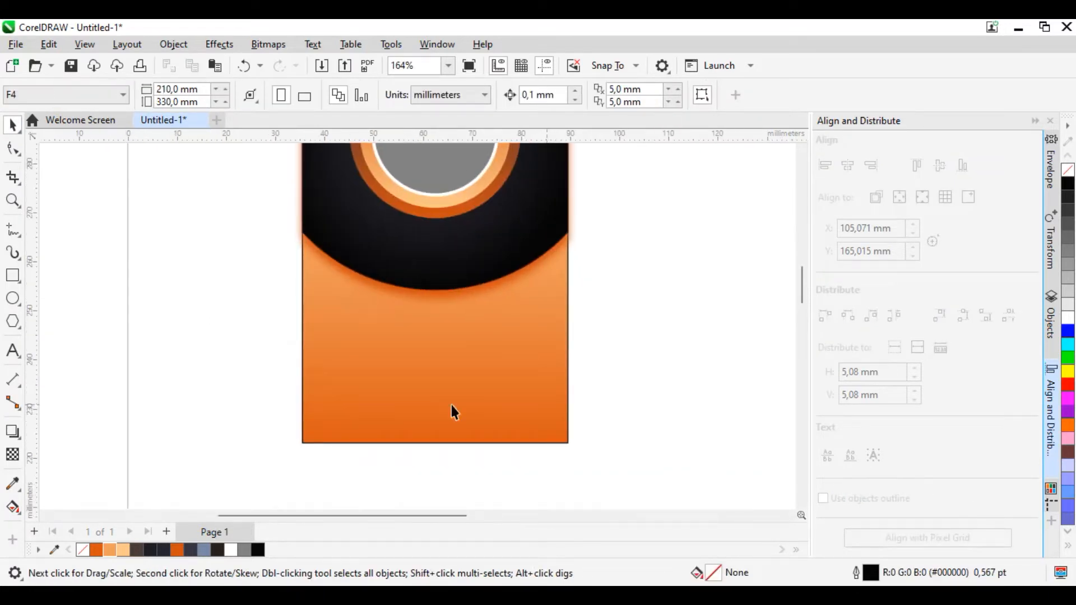
pyautogui.click(12, 299)
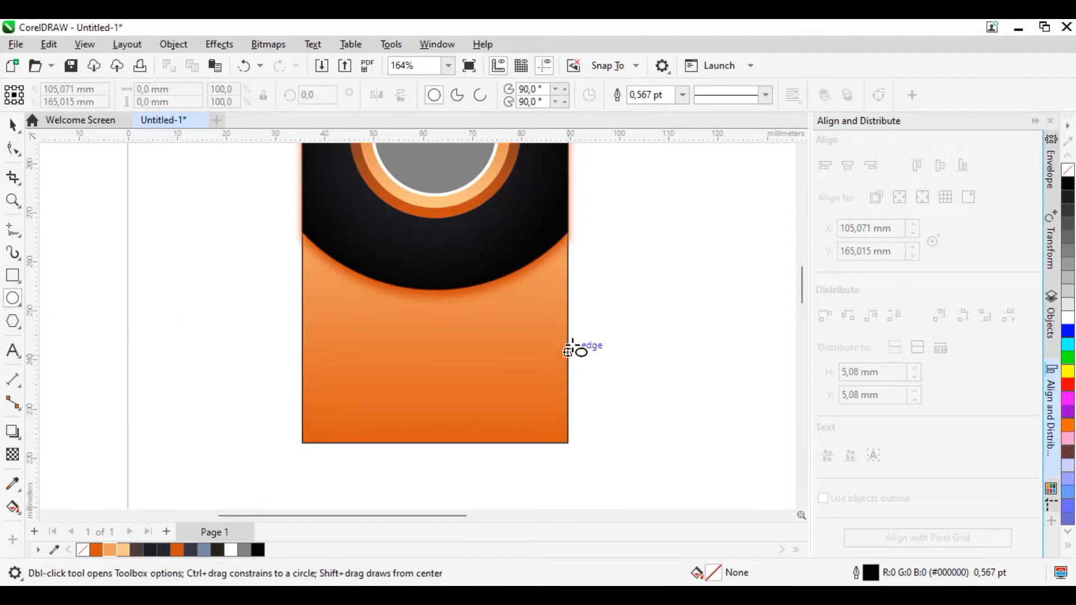
pyautogui.moveTo(507, 323); pyautogui.dragTo(602, 419)
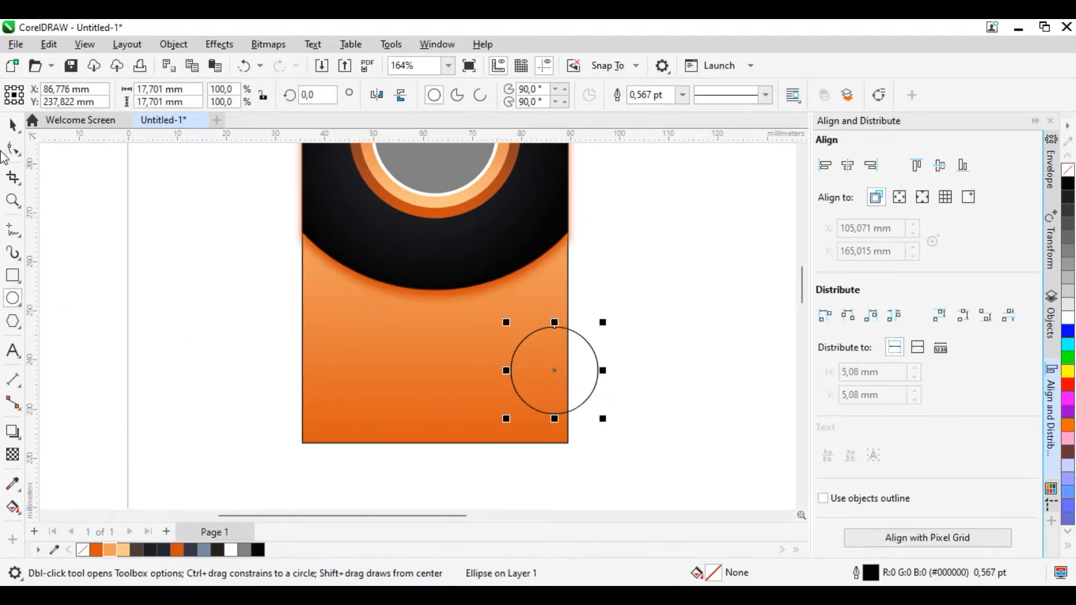
pyautogui.click(12, 124)
pyautogui.scroll(1, 616, 367)
pyautogui.moveTo(543, 372); pyautogui.dragTo(560, 361)
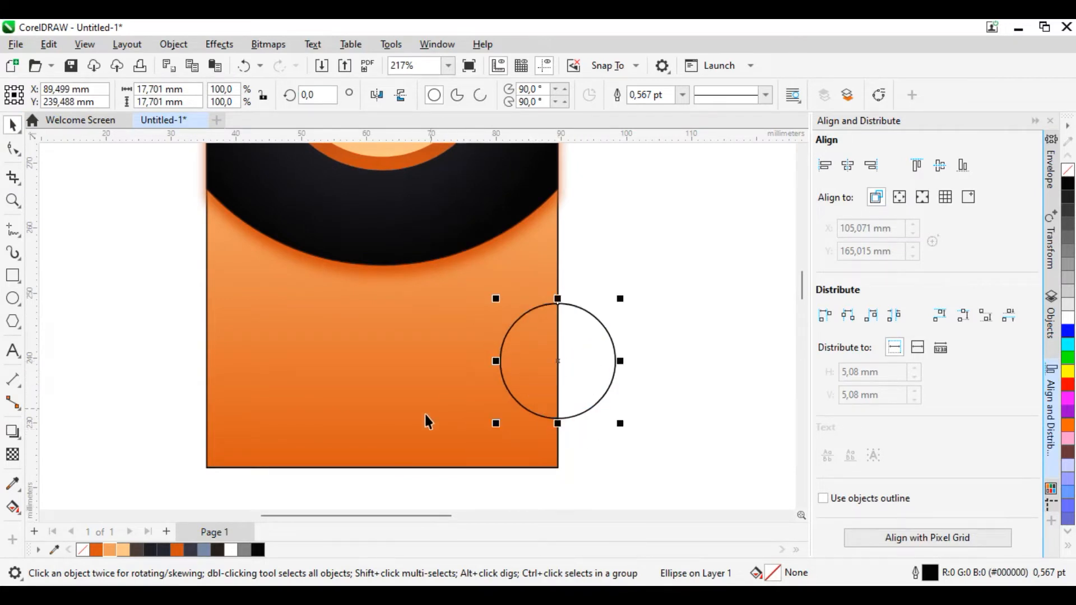
# Step: Intersect the circle with the card rectangle to create a half-circle inside the right edge, and delete the full circle
pyautogui.keyDown('shift'); pyautogui.click(427, 420); pyautogui.keyUp('shift')
pyautogui.click(511, 95)
pyautogui.click(610, 349)
pyautogui.press('Delete')
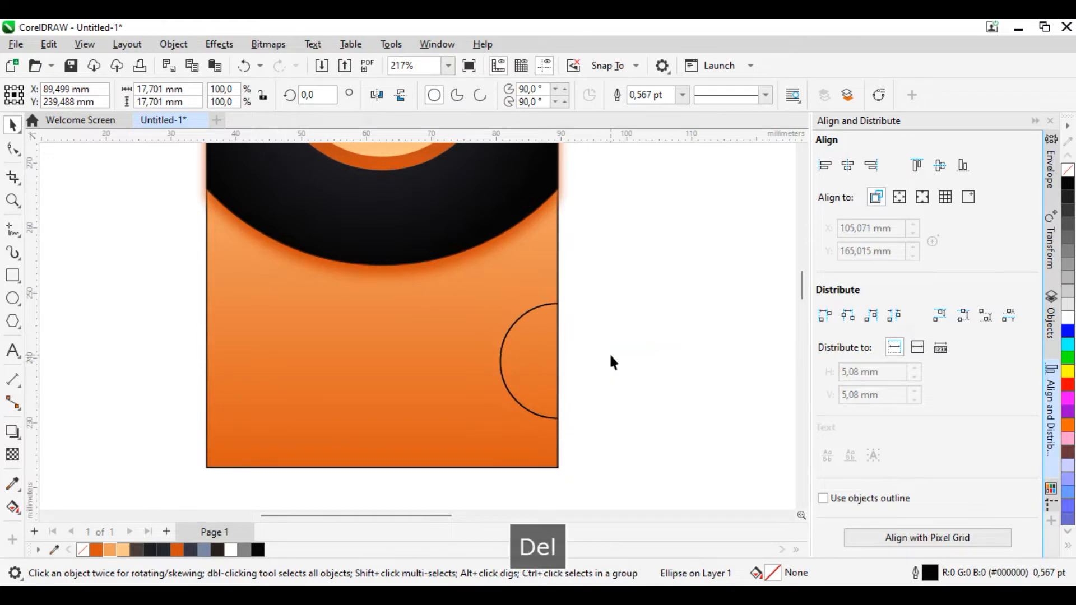
pyautogui.click(533, 361)
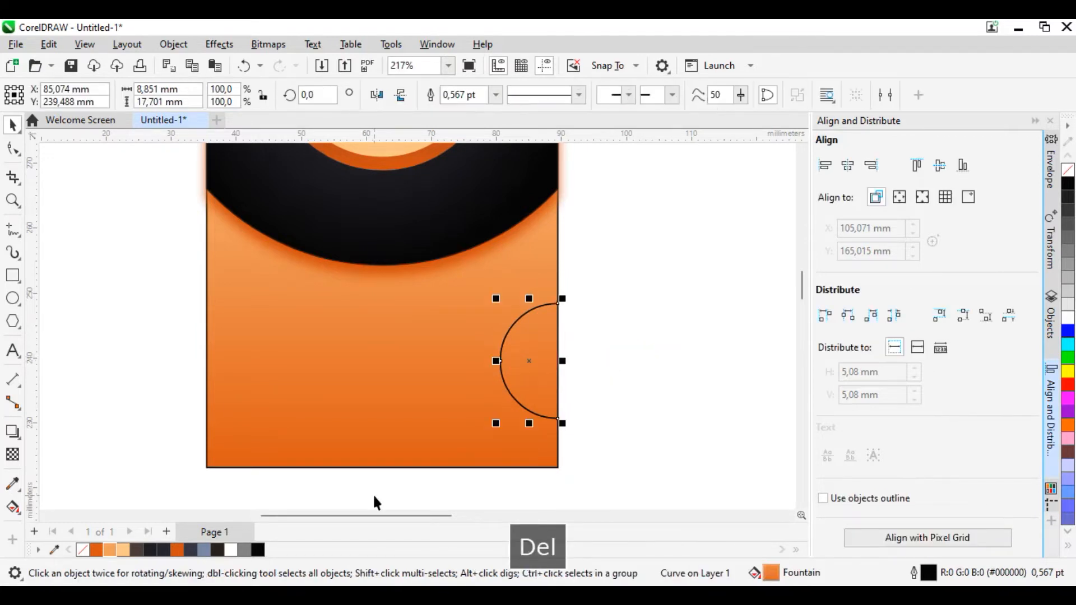
pyautogui.click(12, 506)
pyautogui.scroll(2, 511, 471)
pyautogui.click(553, 245)
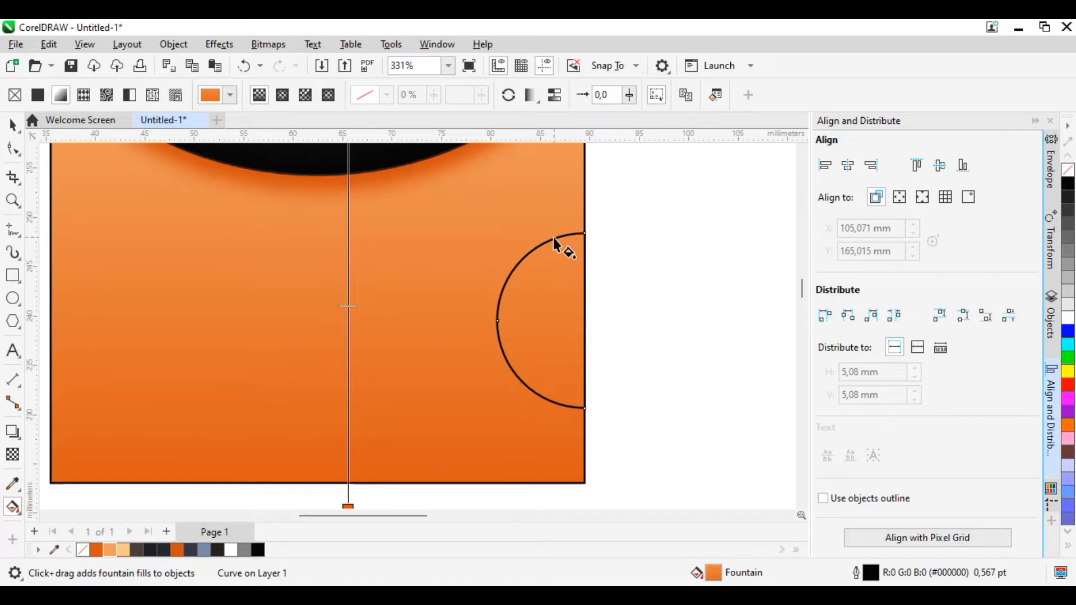
pyautogui.click(13, 124)
# Step: Undo the deletion of the full circle, move it clear of the card beside the half-circle, and delete it again
pyautogui.click(649, 266)
pyautogui.hotkey('ctrl', 'z')
pyautogui.click(716, 353)
pyautogui.click(647, 328)
pyautogui.moveTo(636, 333); pyautogui.dragTo(729, 398)
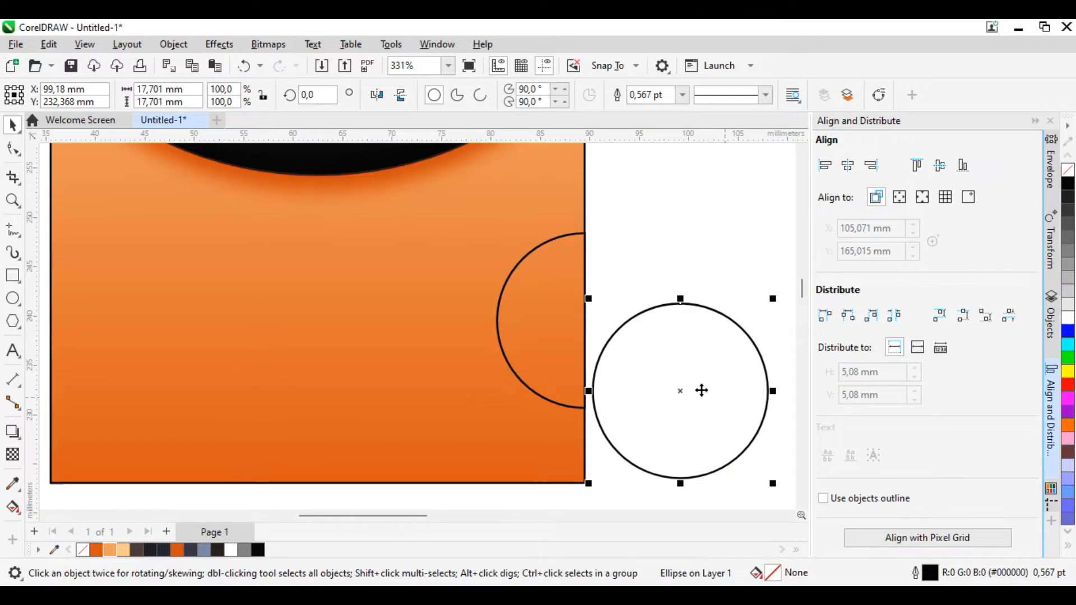
pyautogui.click(526, 336)
pyautogui.click(660, 368)
pyautogui.press('Delete')
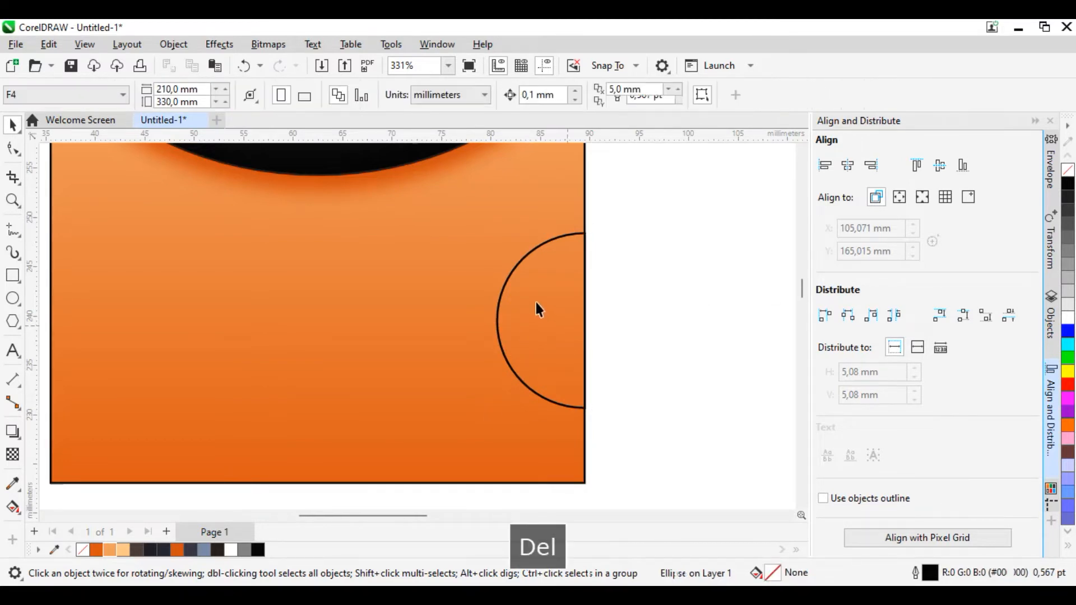
# Step: Give the half-circle a vertical fountain fill from deep orange at its top to light orange at its base, and remove its outline
pyautogui.click(522, 260)
pyautogui.scroll(-2, 603, 305)
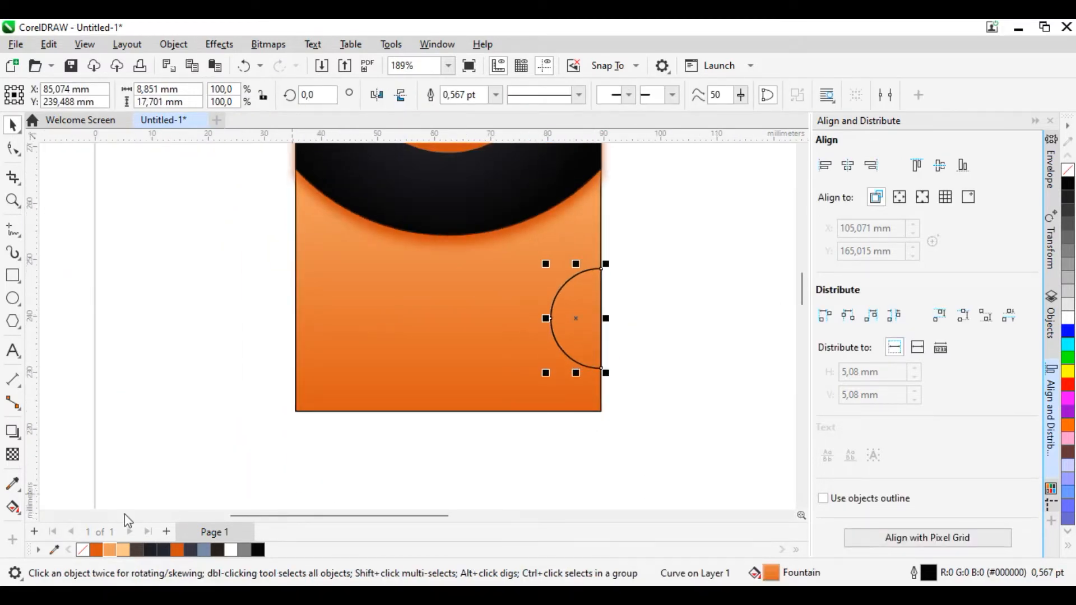
pyautogui.click(13, 507)
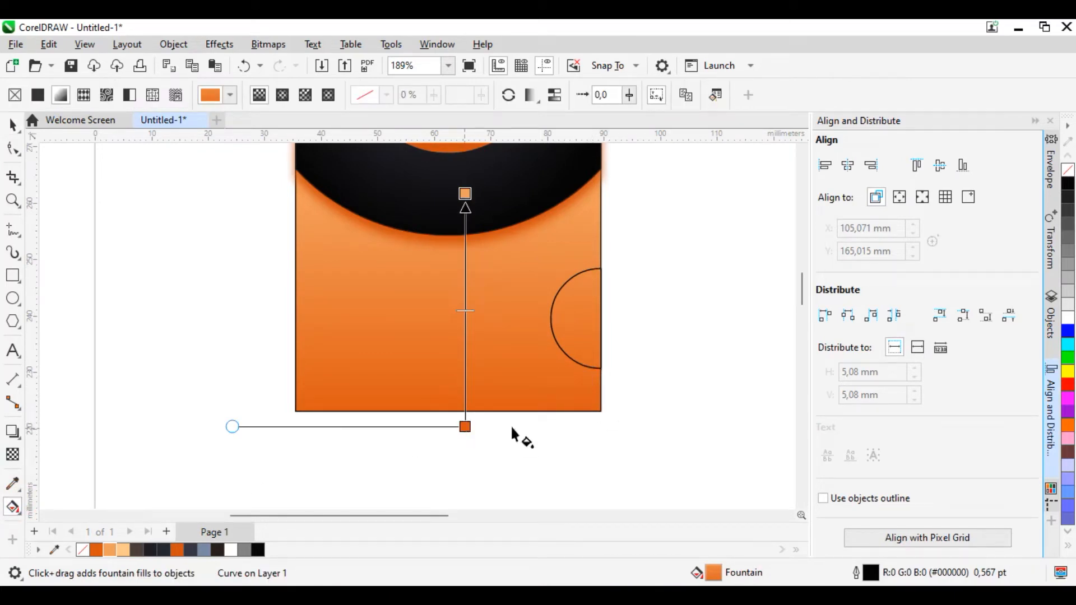
pyautogui.moveTo(586, 381)
pyautogui.mouseDown()
pyautogui.moveTo(586, 261)
pyautogui.moveTo(567, 373)
pyautogui.mouseUp()
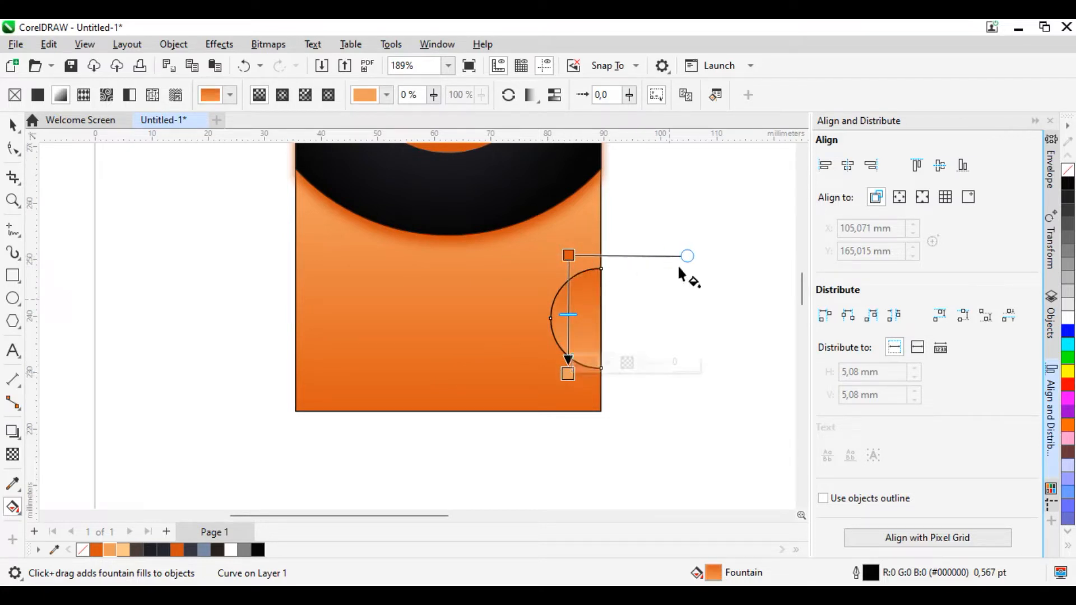
pyautogui.rightClick(1067, 170)
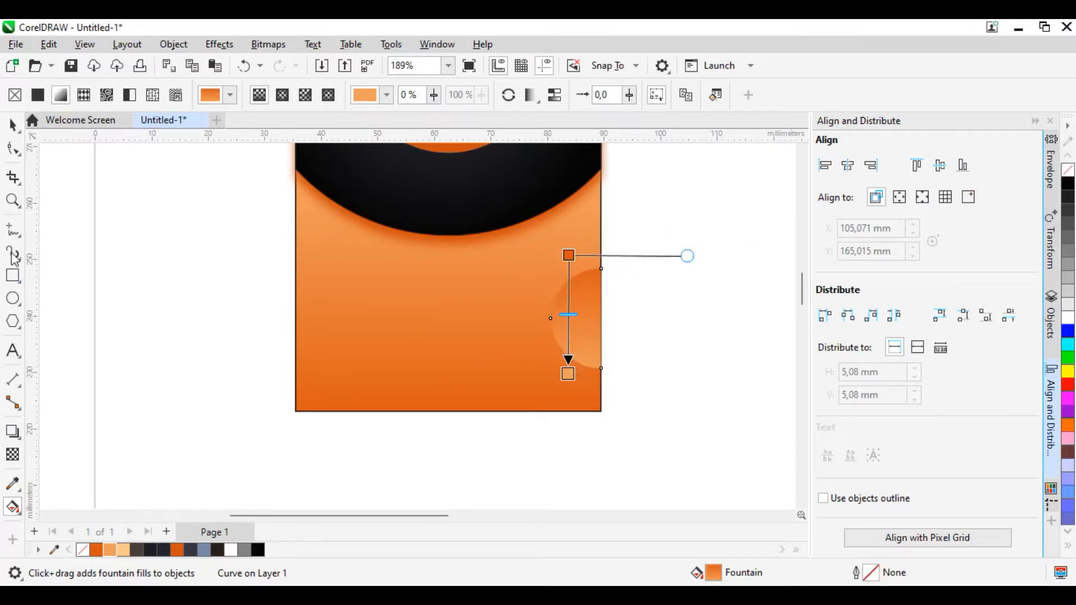
pyautogui.click(13, 124)
pyautogui.click(678, 374)
# Step: Duplicate the half-circle about 0,4 mm to the left of the original
pyautogui.scroll(2, 593, 332)
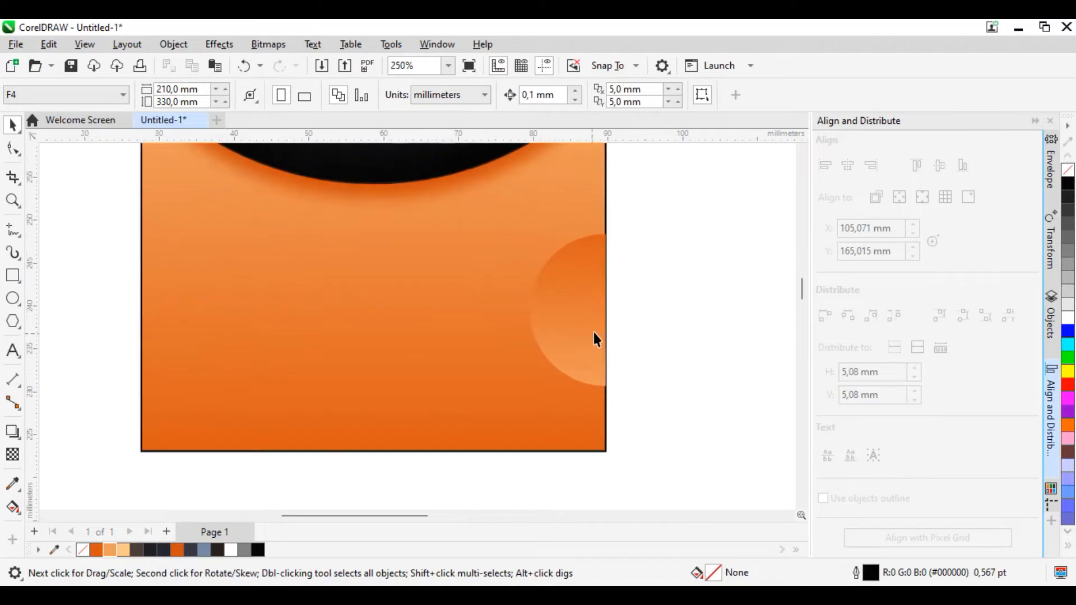
pyautogui.scroll(3, 587, 328)
pyautogui.click(572, 330)
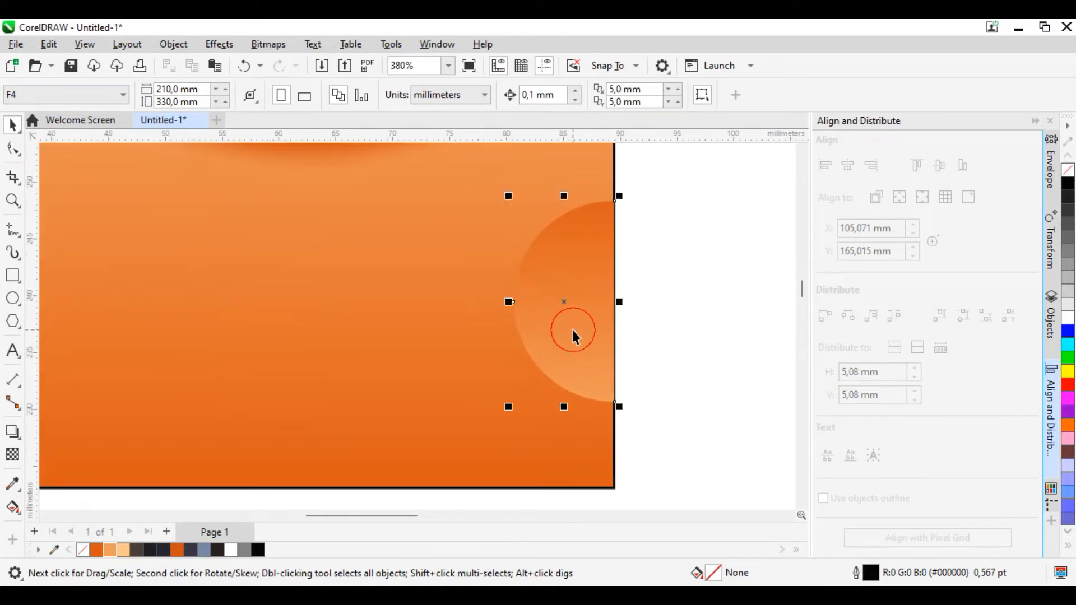
pyautogui.scroll(3, 538, 269)
pyautogui.moveTo(561, 313); pyautogui.dragTo(556, 310)
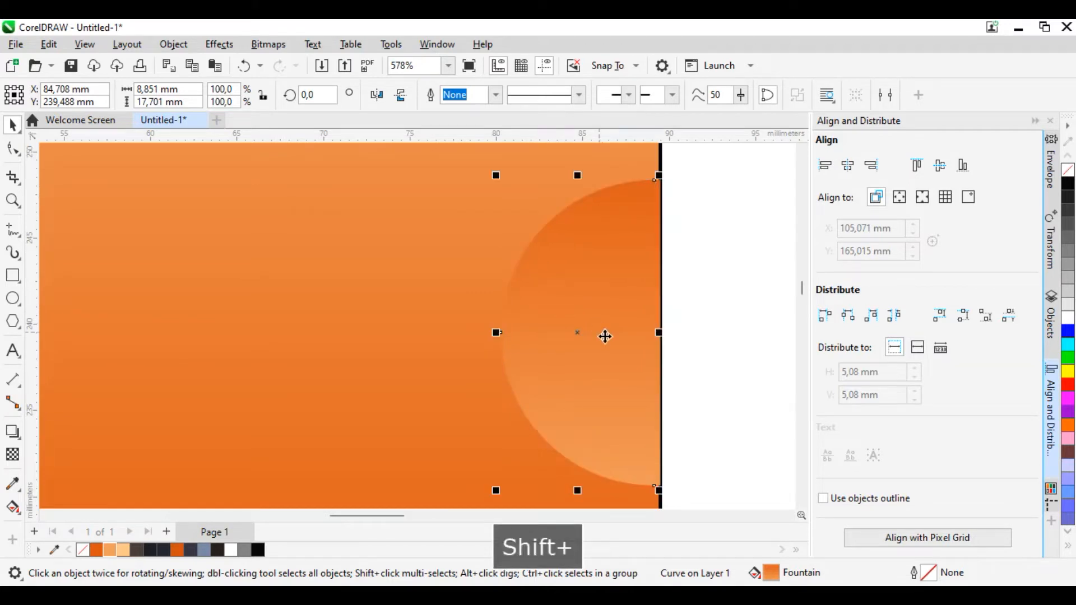
# Step: Fill the half-circle copy with pale orange #FBC887 and place it directly behind the gradient half-circle
pyautogui.click(124, 550)
pyautogui.hotkey('ctrl', 'pagedown')
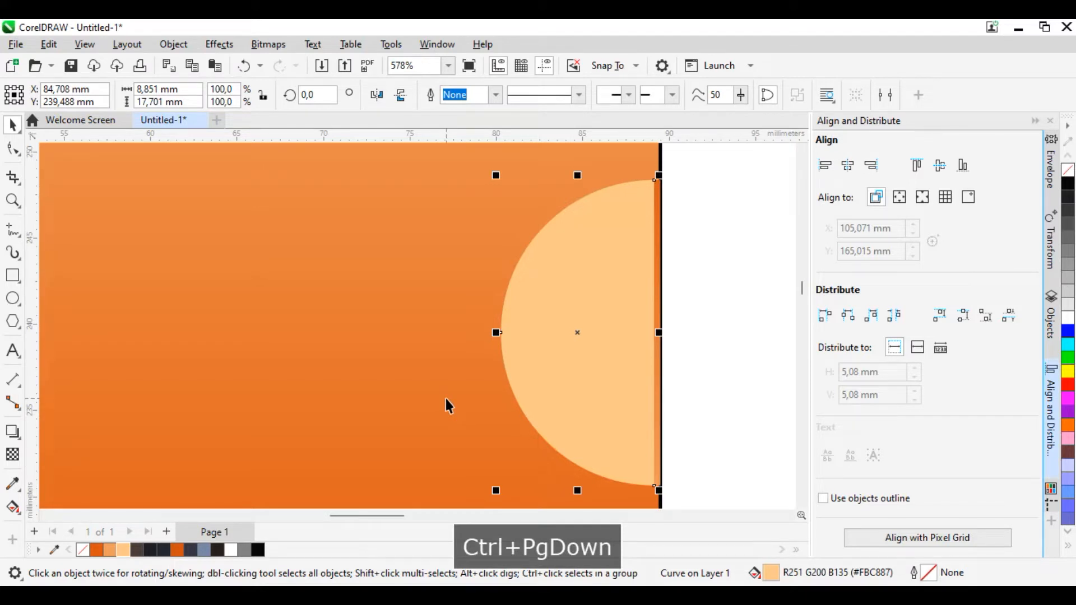
pyautogui.hotkey('ctrl', 'pagedown')
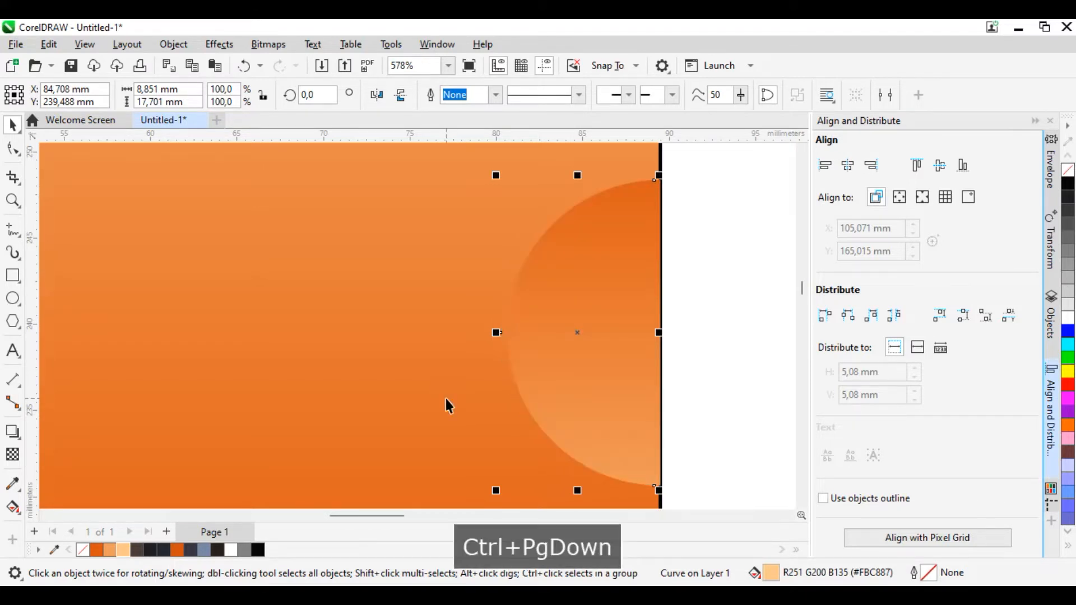
pyautogui.hotkey('ctrl', 'pageup')
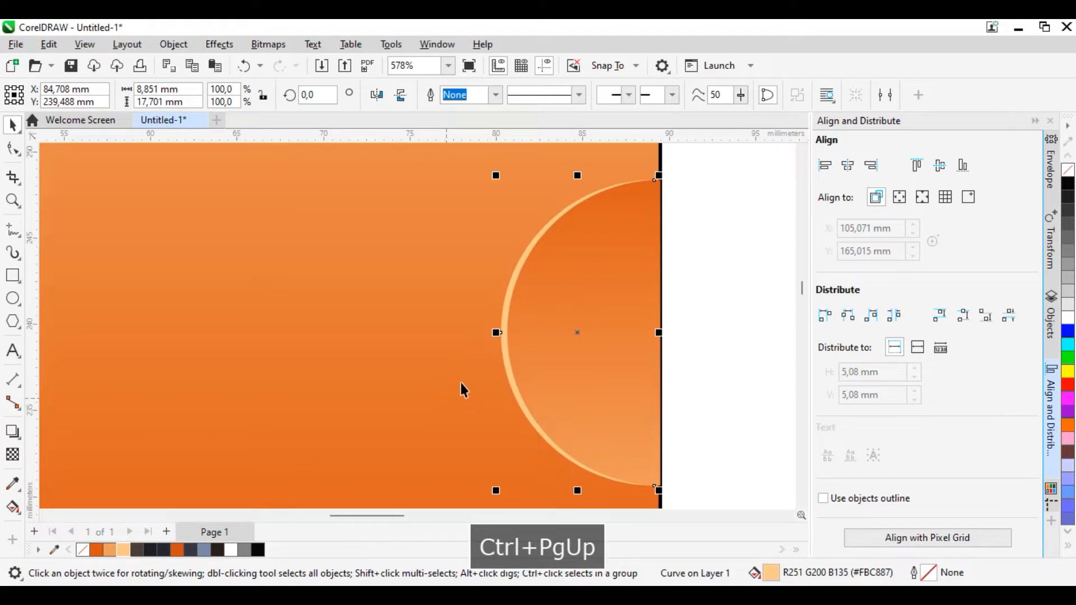
# Step: Enlarge the pale half-circle to about 9,2 x 18,5 mm, flush with the card's edge, to form an even rim around the gradient half-circle
pyautogui.moveTo(661, 332); pyautogui.dragTo(668, 332)
pyautogui.scroll(-1, 650, 374)
pyautogui.moveTo(600, 464); pyautogui.dragTo(602, 471)
pyautogui.click(740, 389)
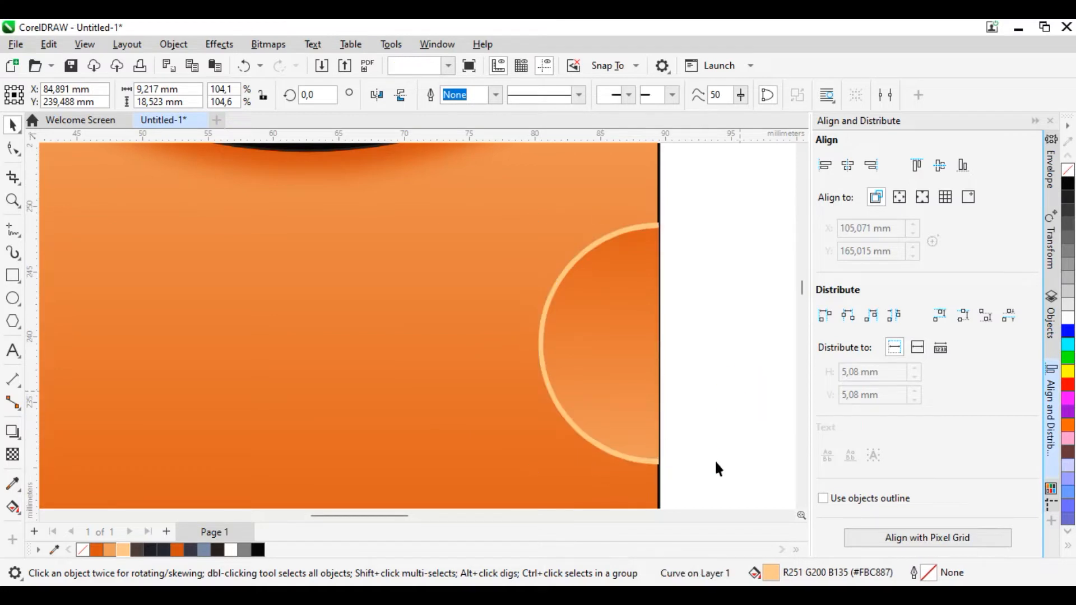
# Step: Copy both half-circles, mirror the copy horizontally, and move it flush against the card's left edge at the same height
pyautogui.scroll(-2, 725, 471)
pyautogui.moveTo(731, 470); pyautogui.dragTo(593, 270)
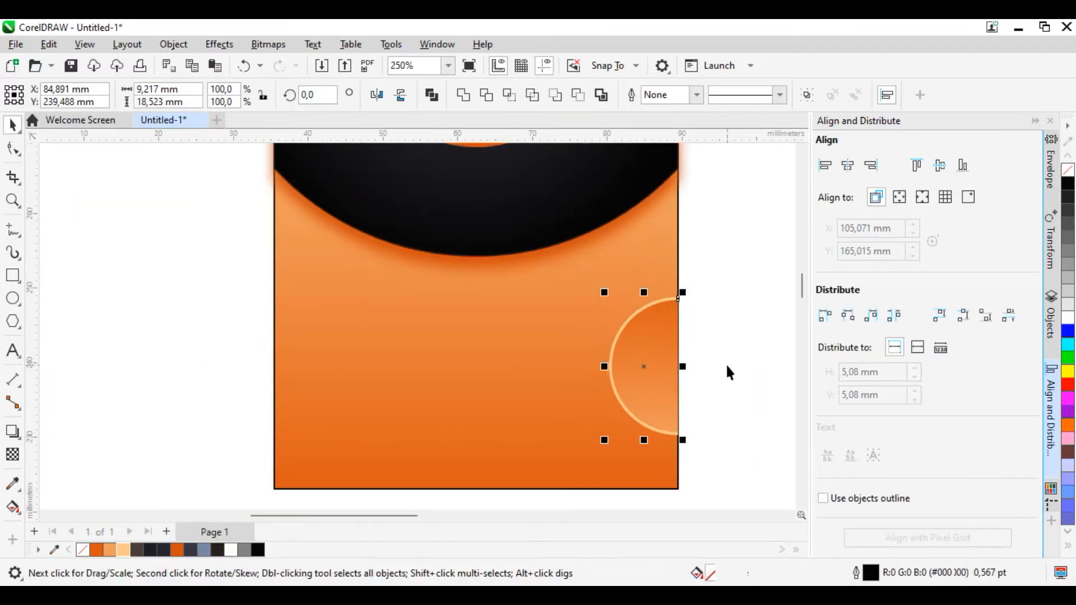
pyautogui.hotkey('ctrl', 'c')
pyautogui.hotkey('ctrl', 'v')
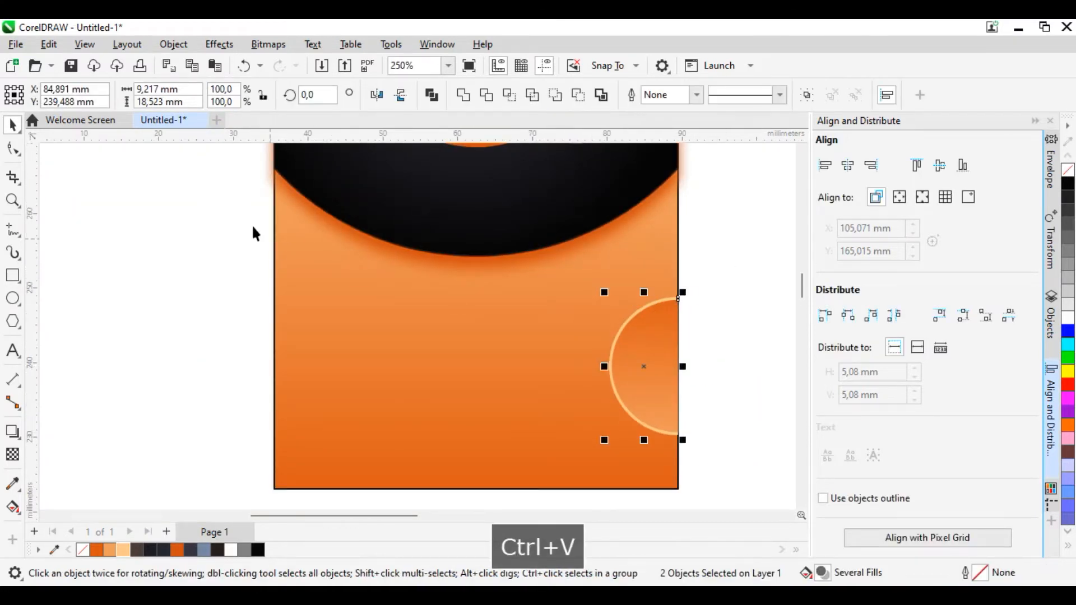
pyautogui.click(377, 95)
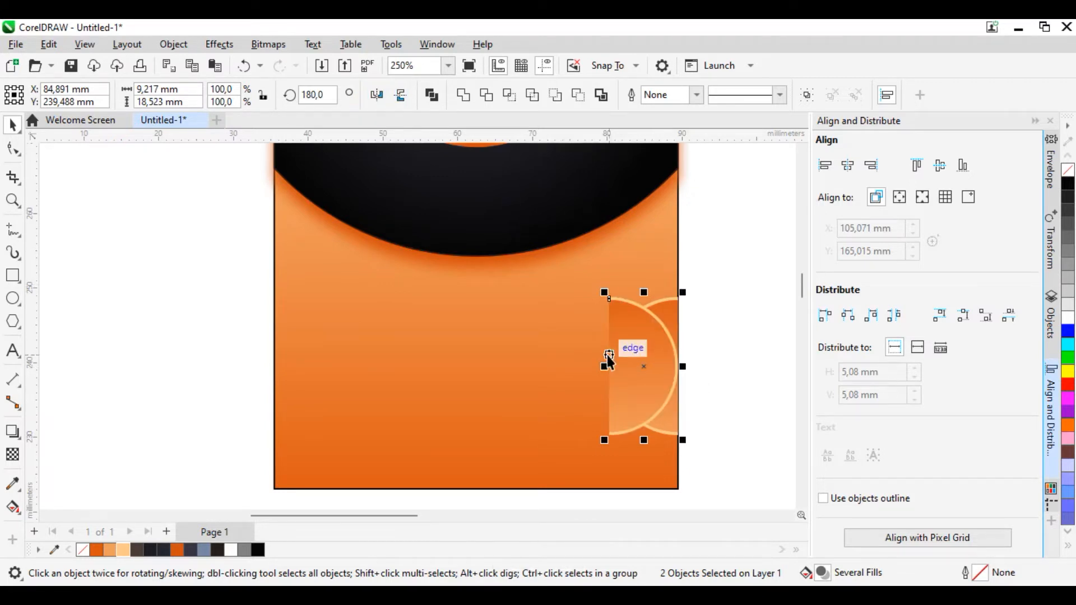
pyautogui.moveTo(610, 353); pyautogui.dragTo(274, 353)
pyautogui.click(194, 341)
# Step: Draw an unfilled circle about 68,5 mm in diameter overlapping the upper left of the card and its black header
pyautogui.scroll(-3, 516, 486)
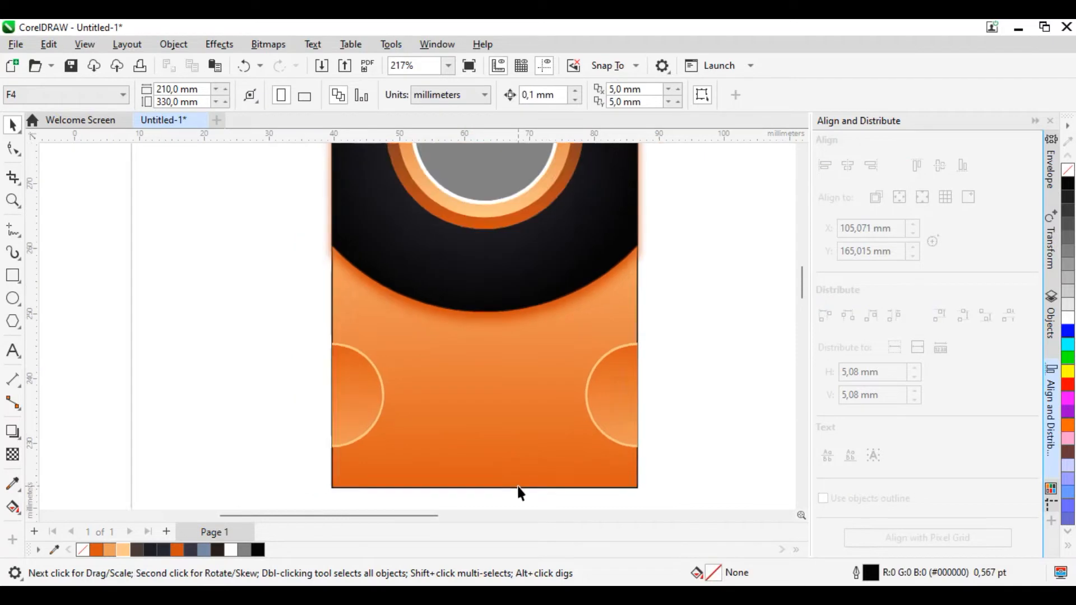
pyautogui.scroll(1, 486, 297)
pyautogui.scroll(4, 486, 296)
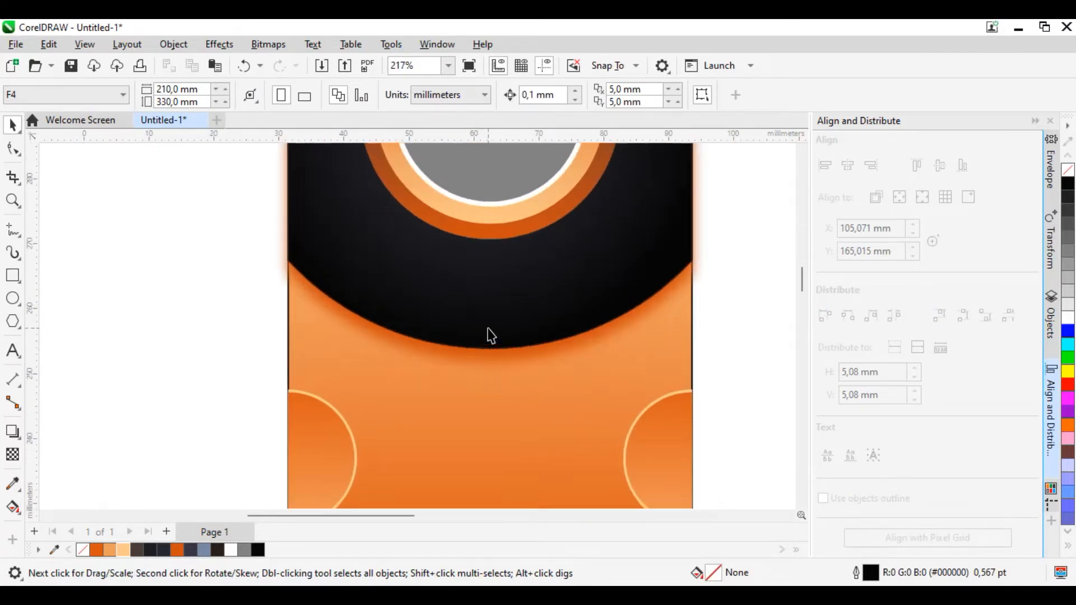
pyautogui.scroll(-3, 315, 383)
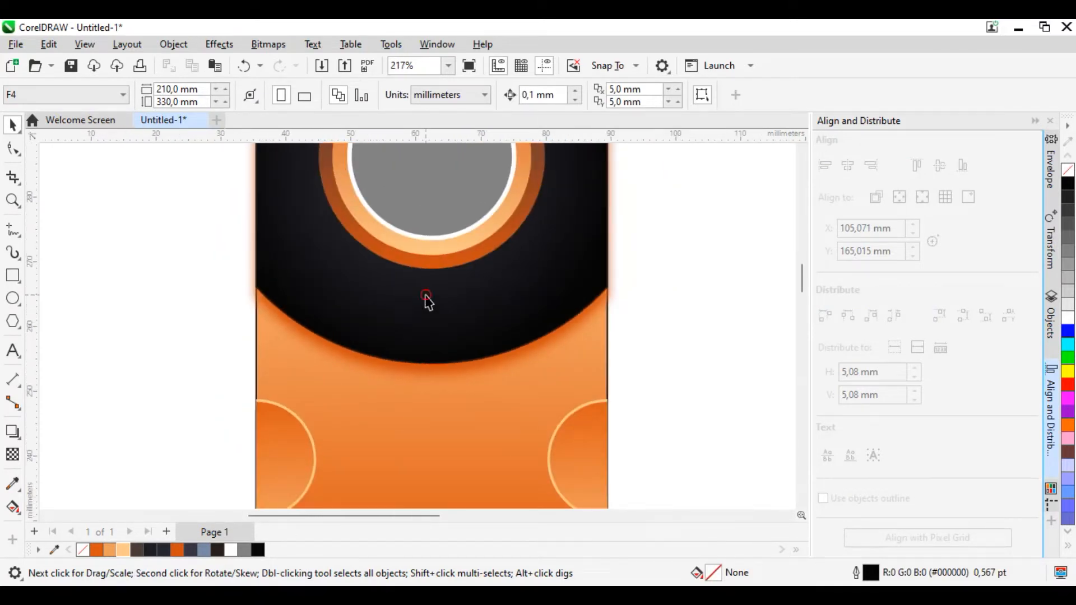
pyautogui.click(429, 329)
pyautogui.scroll(-3, 426, 353)
pyautogui.click(12, 298)
pyautogui.scroll(-3, 240, 381)
pyautogui.moveTo(239, 180); pyautogui.dragTo(436, 374)
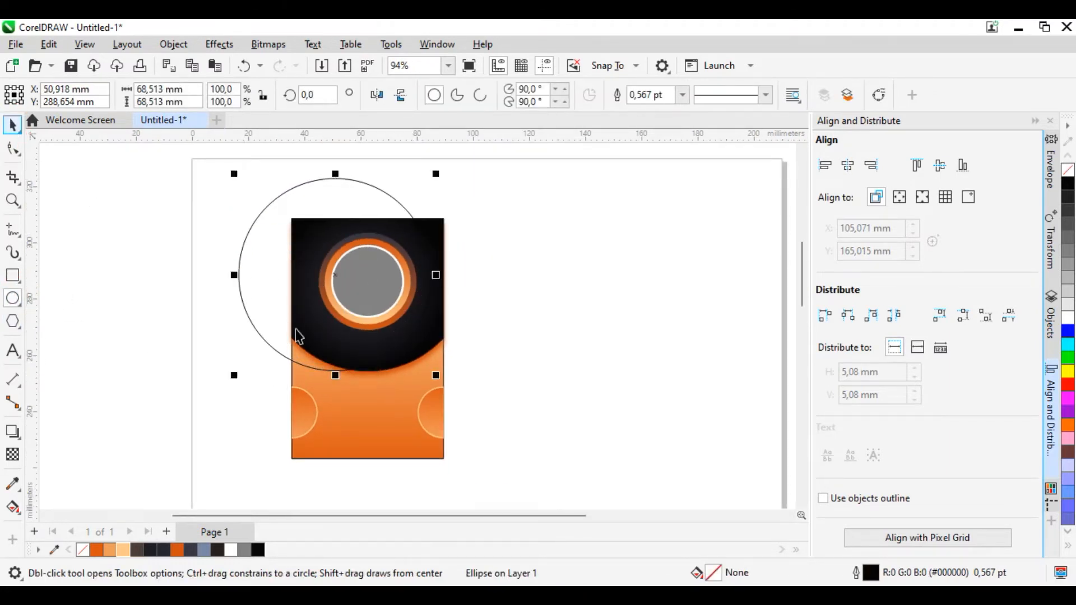
# Step: Centre the unfilled circle over the black header, give it a pale orange #FBC887 outline and enlarge it to about 68,6 mm
pyautogui.press('space')
pyautogui.moveTo(335, 275); pyautogui.dragTo(368, 266)
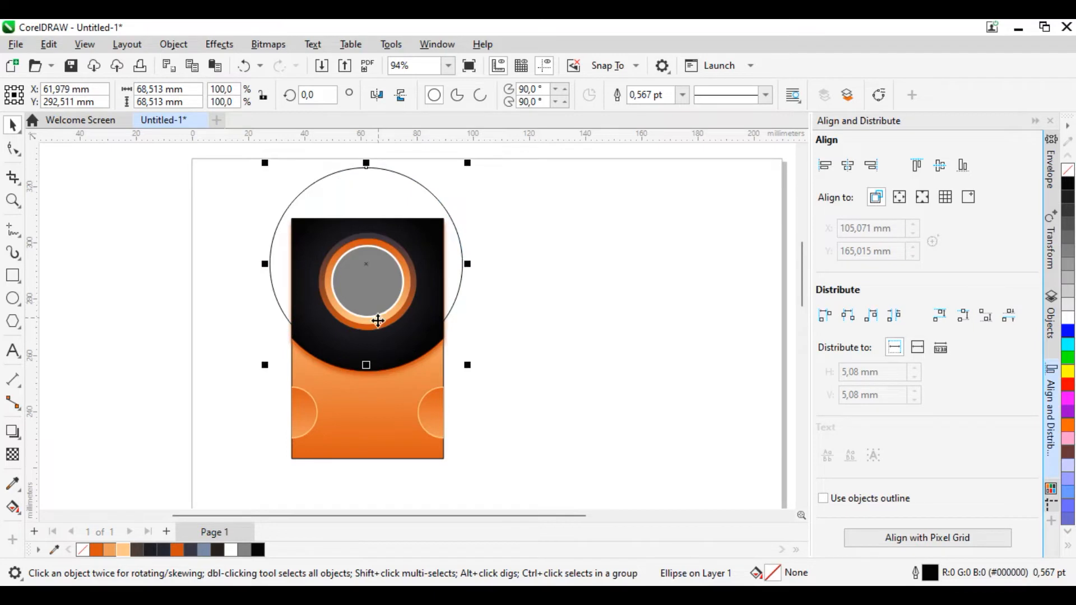
pyautogui.scroll(2, 377, 318)
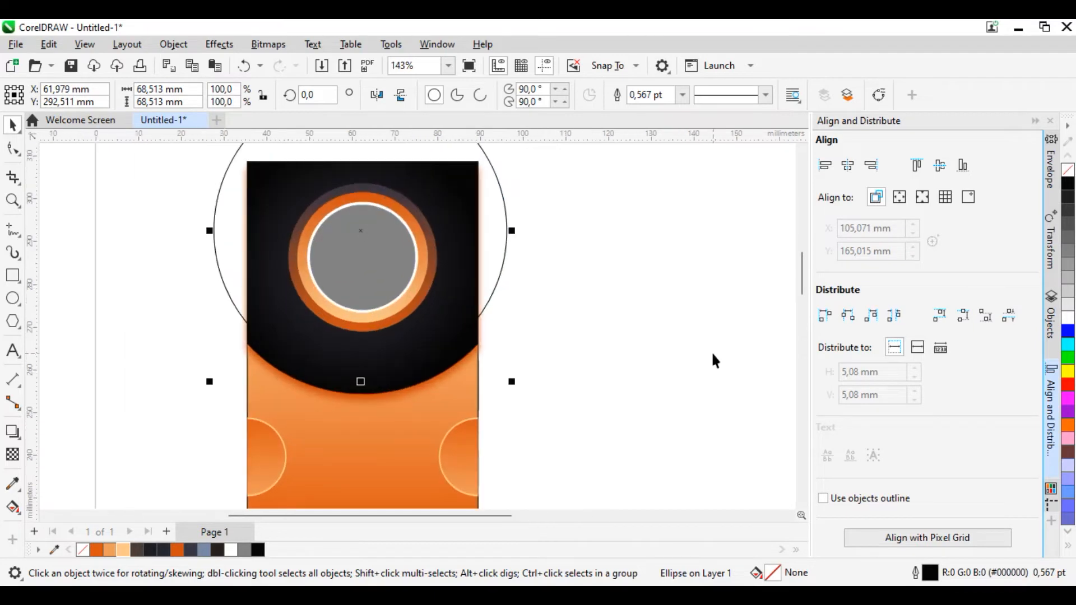
pyautogui.rightClick(123, 550)
pyautogui.scroll(3, 415, 325)
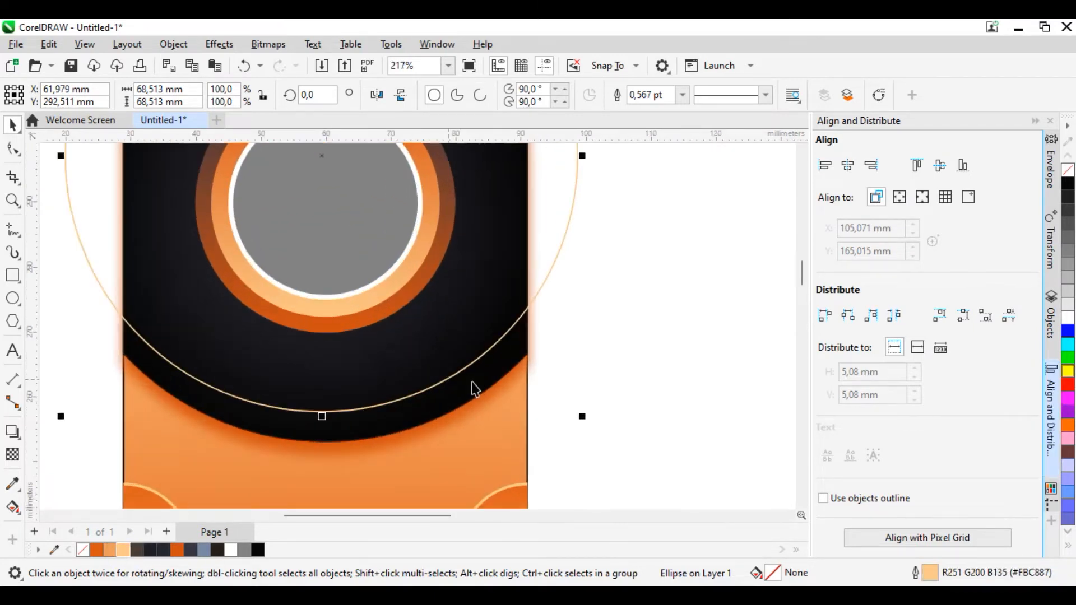
pyautogui.moveTo(583, 420); pyautogui.dragTo(590, 421)
# Step: Set the circle's outline to 1,5 pt with an evenly spaced dashed line style
pyautogui.click(681, 94)
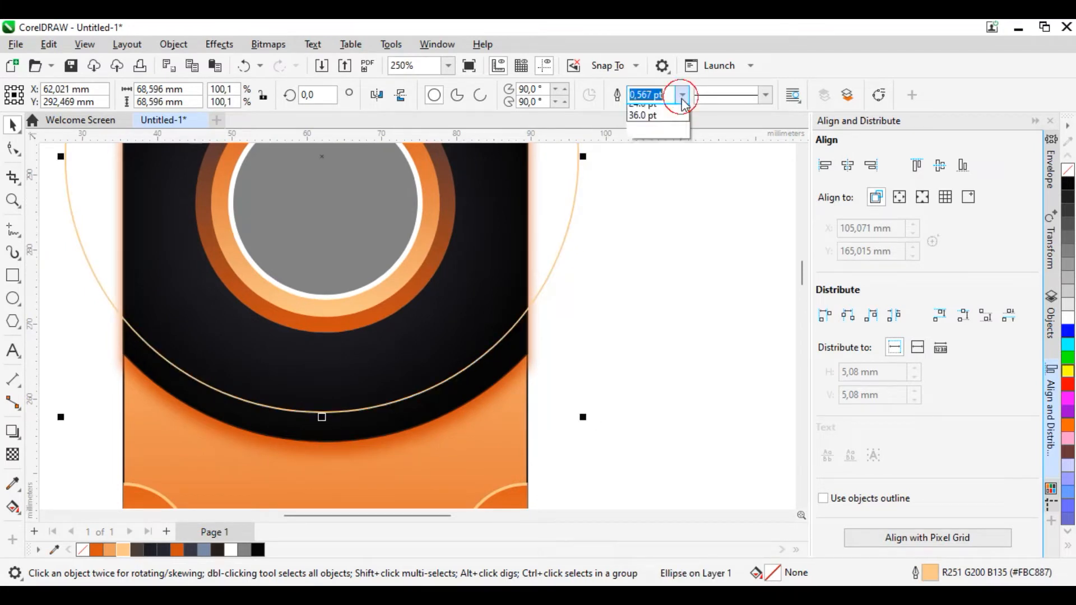
pyautogui.click(660, 171)
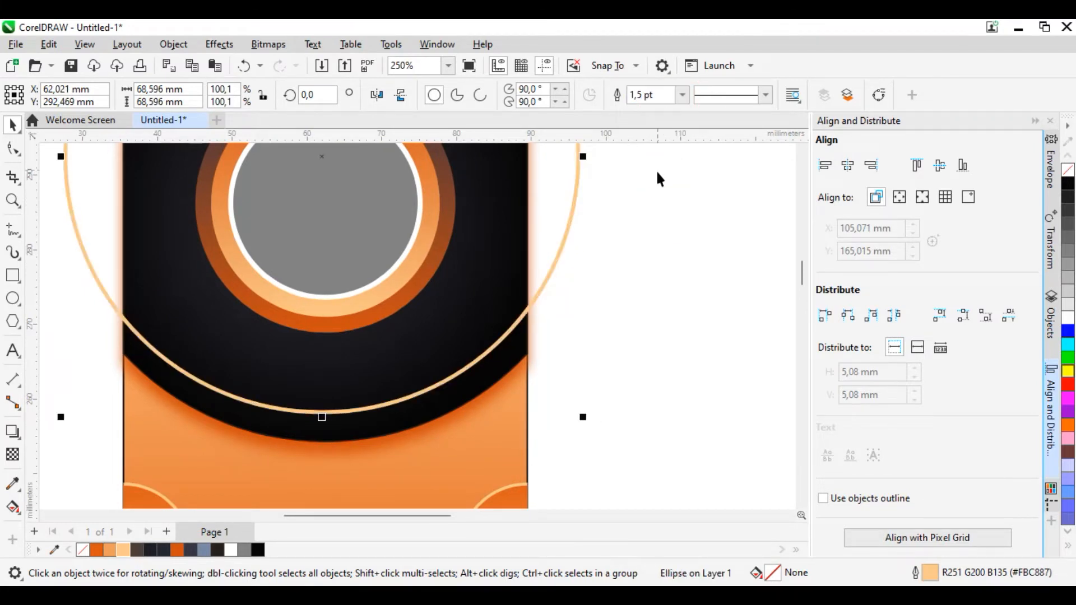
pyautogui.scroll(-2, 520, 381)
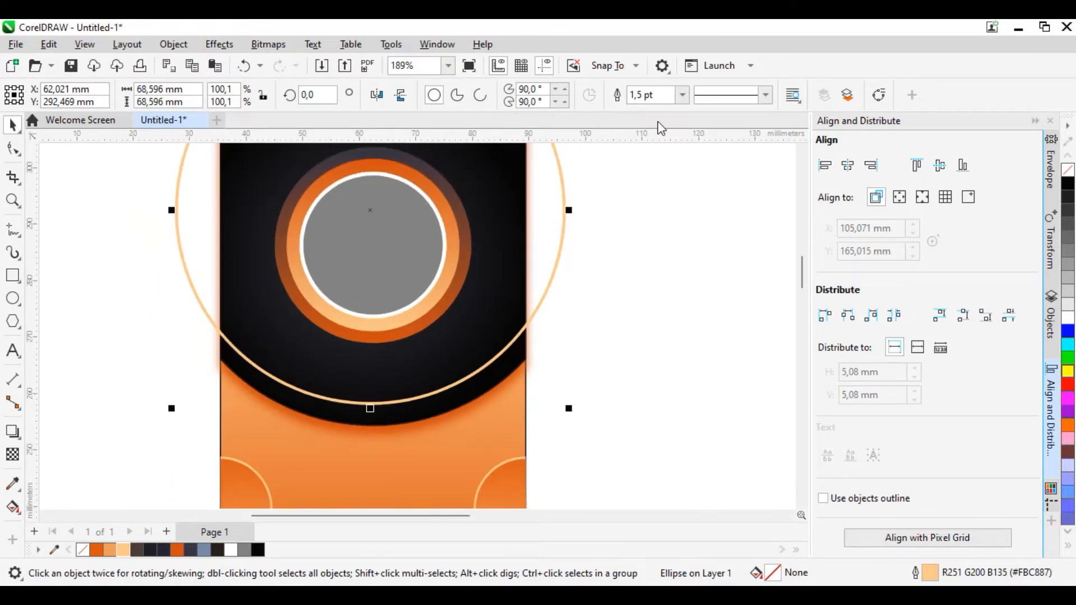
pyautogui.click(765, 95)
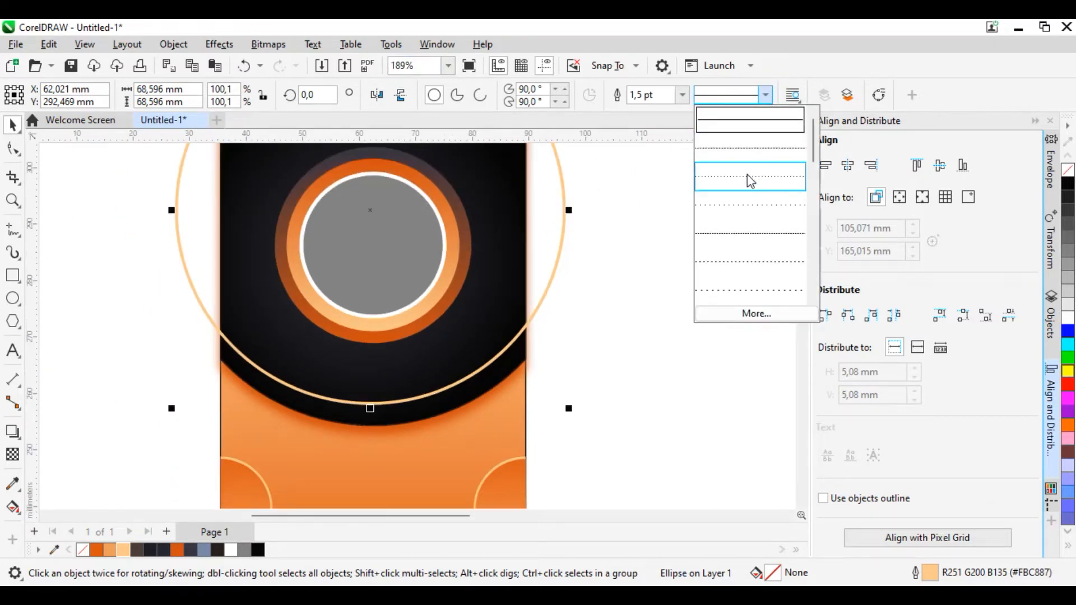
pyautogui.click(748, 173)
pyautogui.click(764, 95)
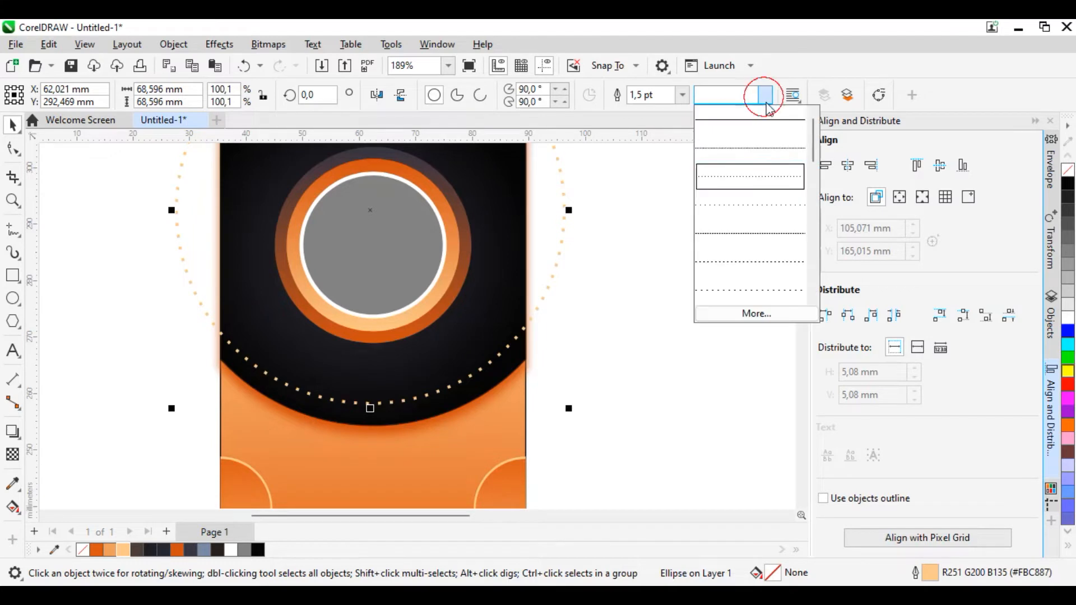
pyautogui.click(766, 227)
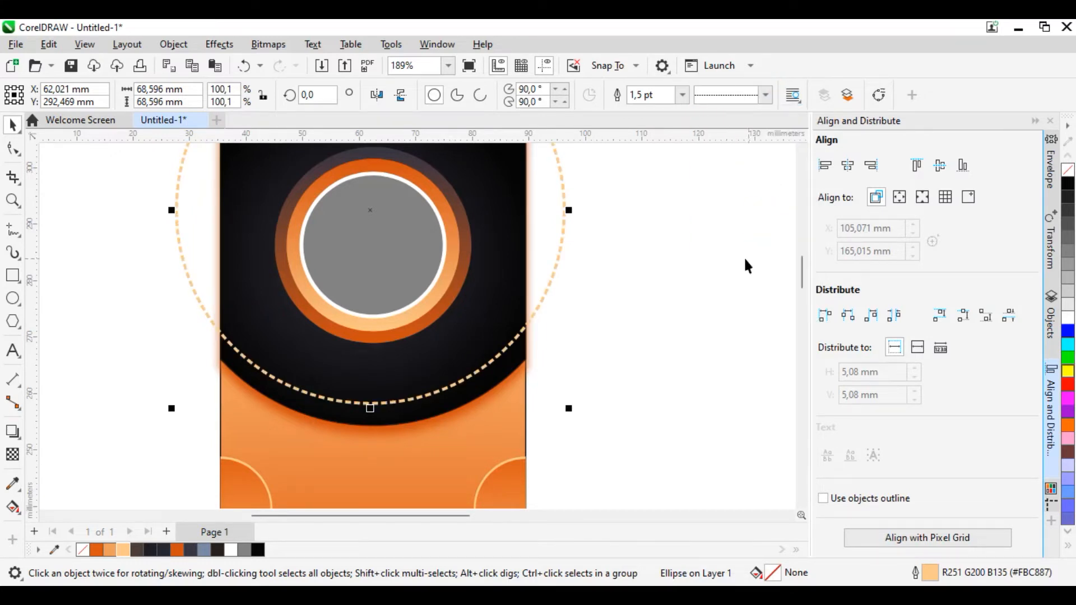
pyautogui.click(765, 95)
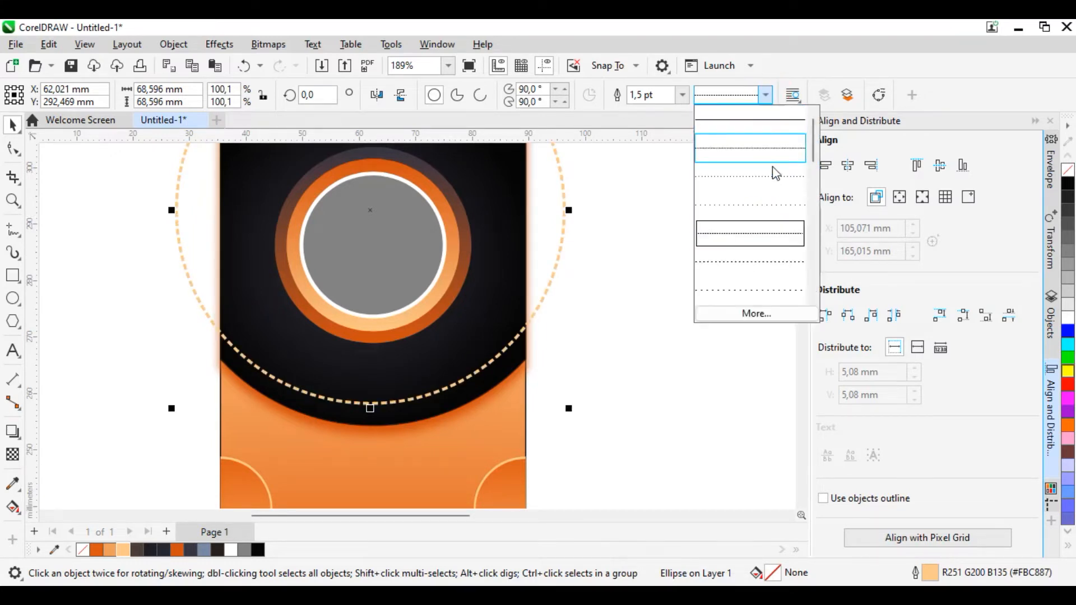
pyautogui.click(760, 266)
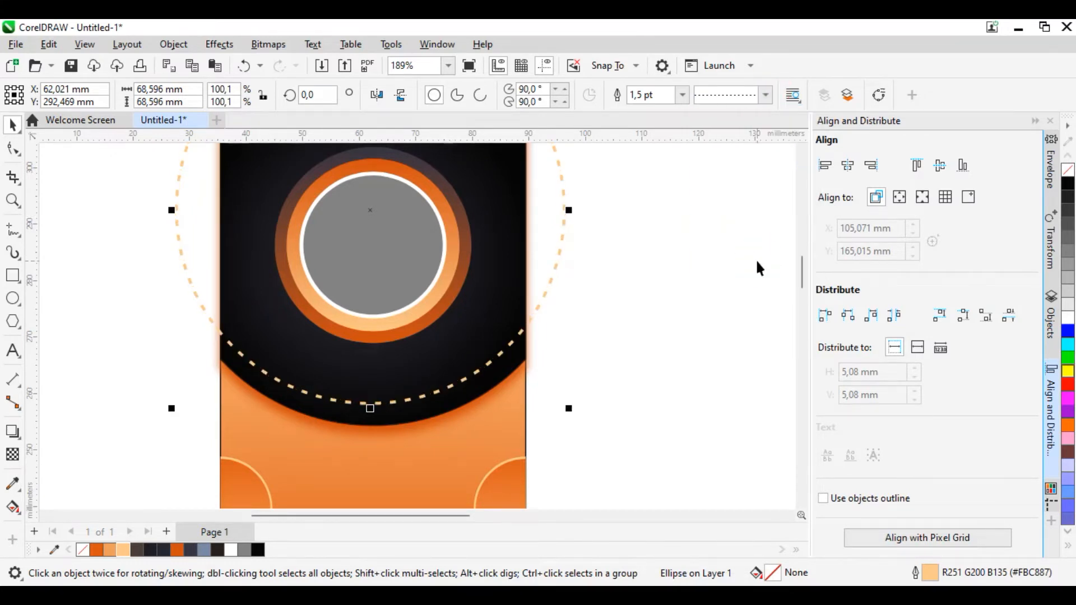
# Step: PowerClip the dashed circle inside the card so that only the arc within the header remains
pyautogui.rightClick(517, 341)
pyautogui.click(577, 310)
pyautogui.click(514, 266)
pyautogui.click(550, 359)
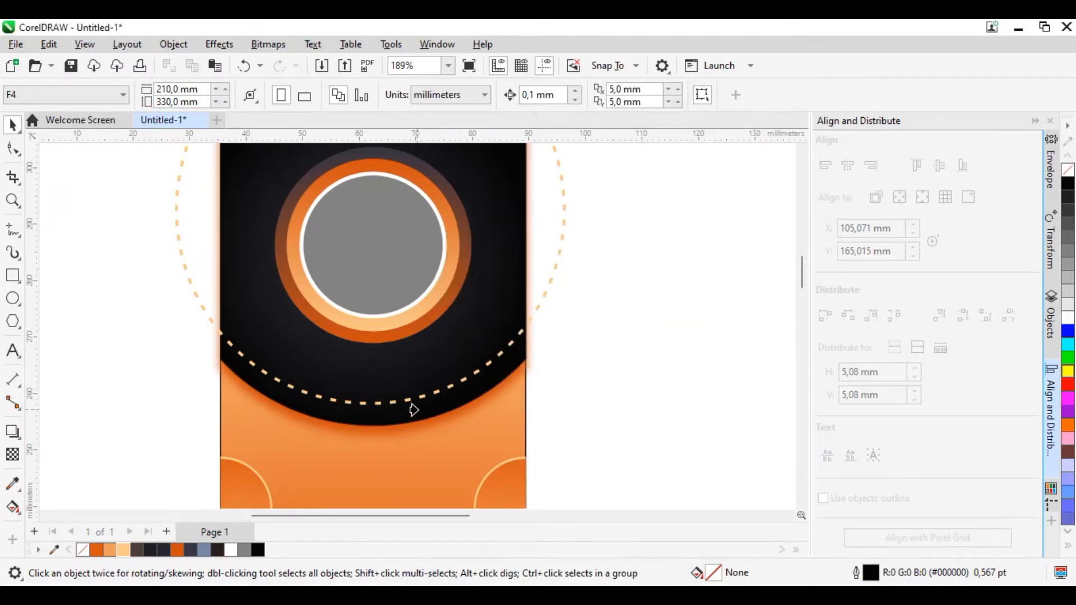
pyautogui.click(415, 409)
pyautogui.click(654, 380)
# Step: Move the grey circle together with its rings up about 2,5 mm within the black header
pyautogui.scroll(-5, 634, 361)
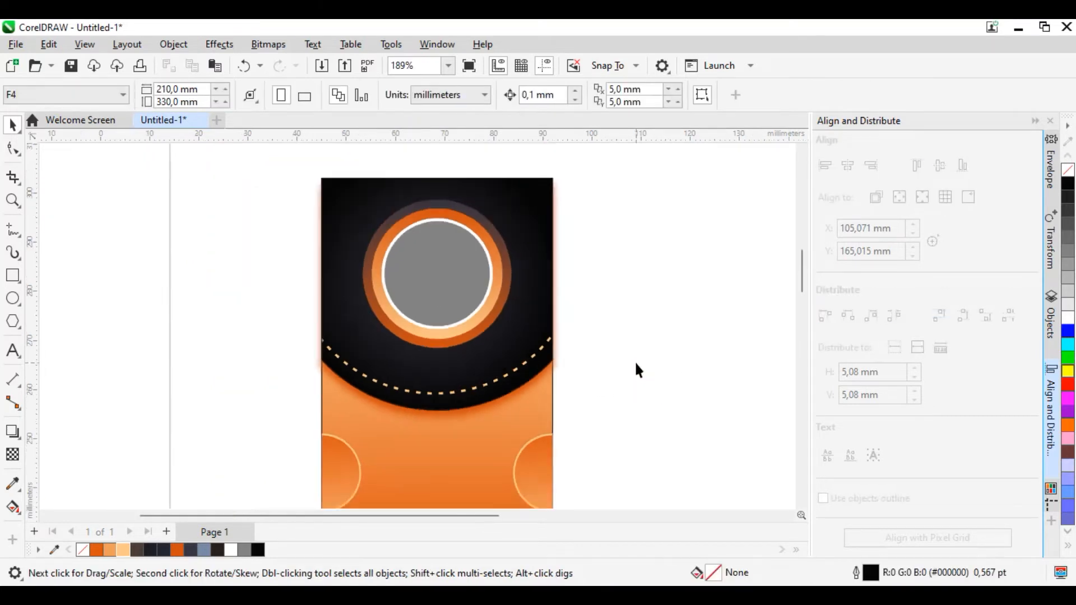
pyautogui.scroll(2, 611, 401)
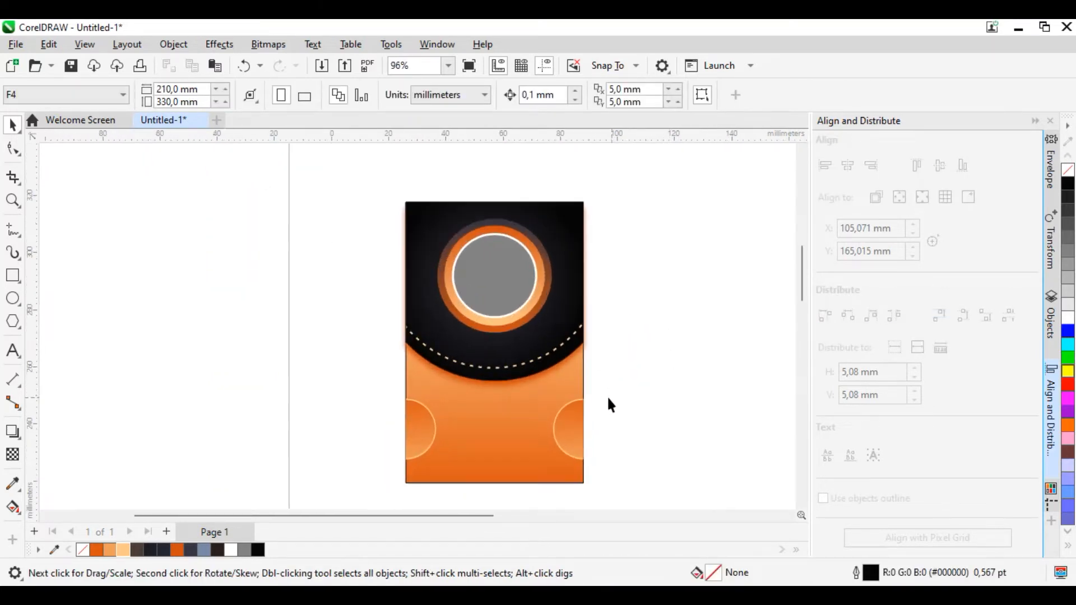
pyautogui.scroll(1, 583, 272)
pyautogui.moveTo(320, 190); pyautogui.dragTo(541, 337)
pyautogui.moveTo(480, 274); pyautogui.dragTo(486, 271)
pyautogui.click(644, 271)
pyautogui.scroll(2, 515, 217)
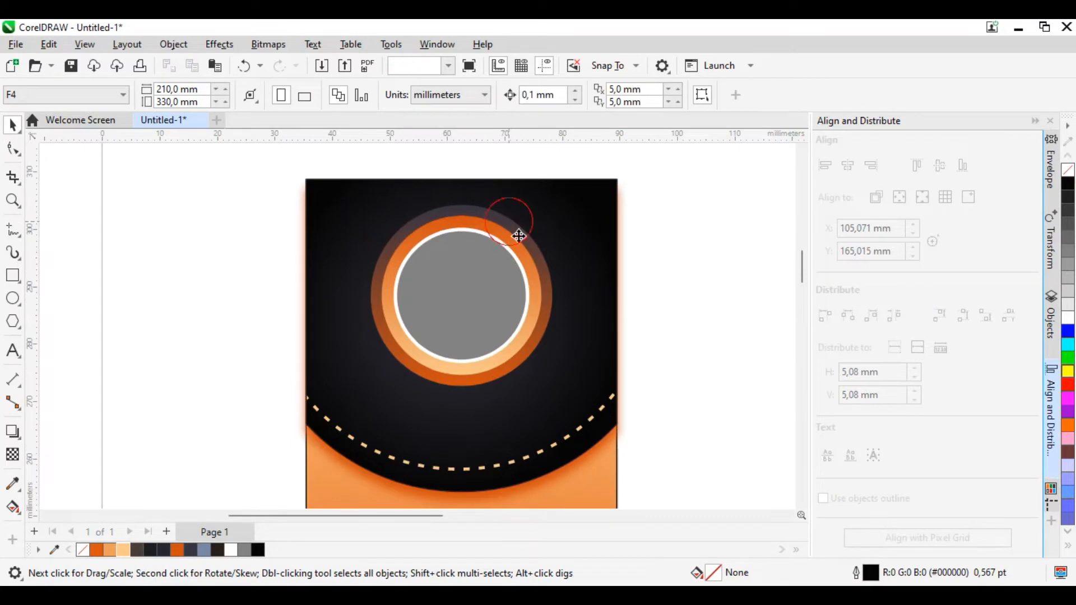
# Step: Change the upper colour of the outermost ring's gradient to black
pyautogui.click(508, 223)
pyautogui.click(16, 508)
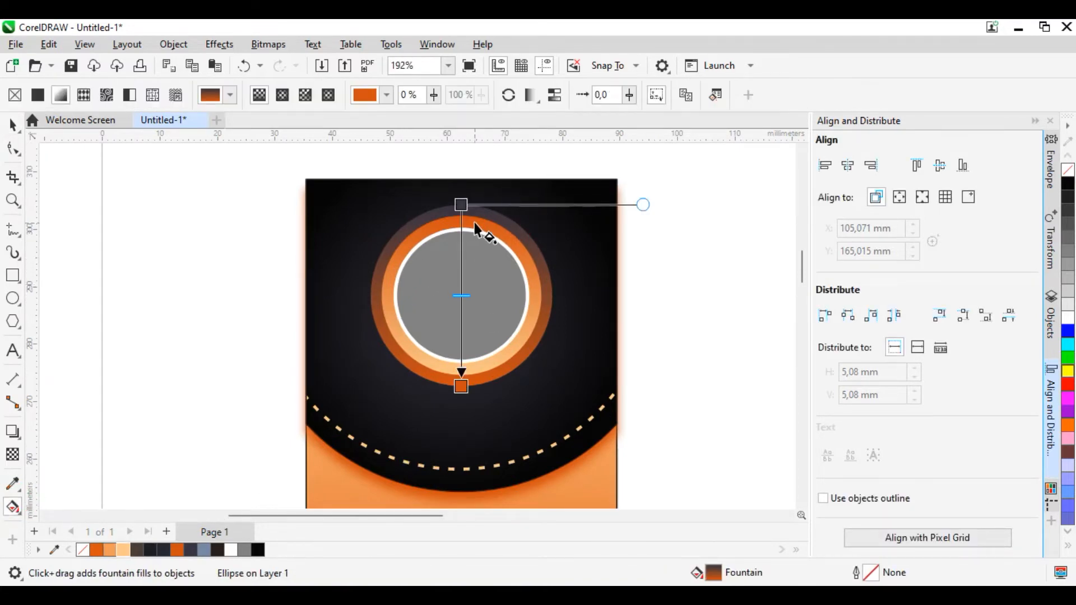
pyautogui.click(461, 204)
pyautogui.click(257, 549)
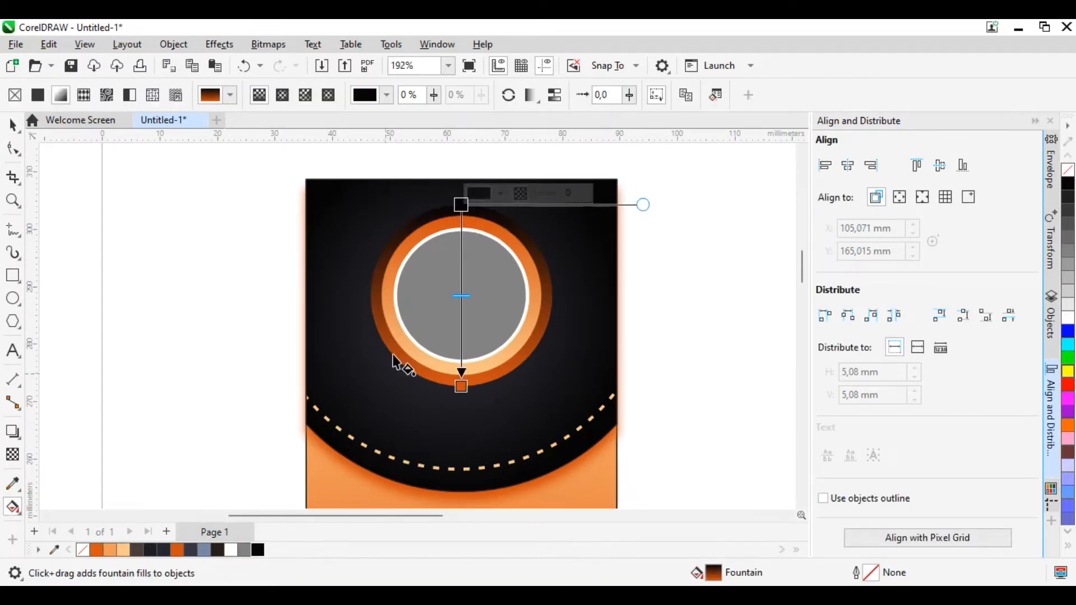
pyautogui.click(13, 124)
pyautogui.click(88, 168)
# Step: Add the artistic text "NAME" on the empty area to the left of the card
pyautogui.scroll(1, 463, 314)
pyautogui.scroll(-3, 495, 308)
pyautogui.scroll(2, 436, 451)
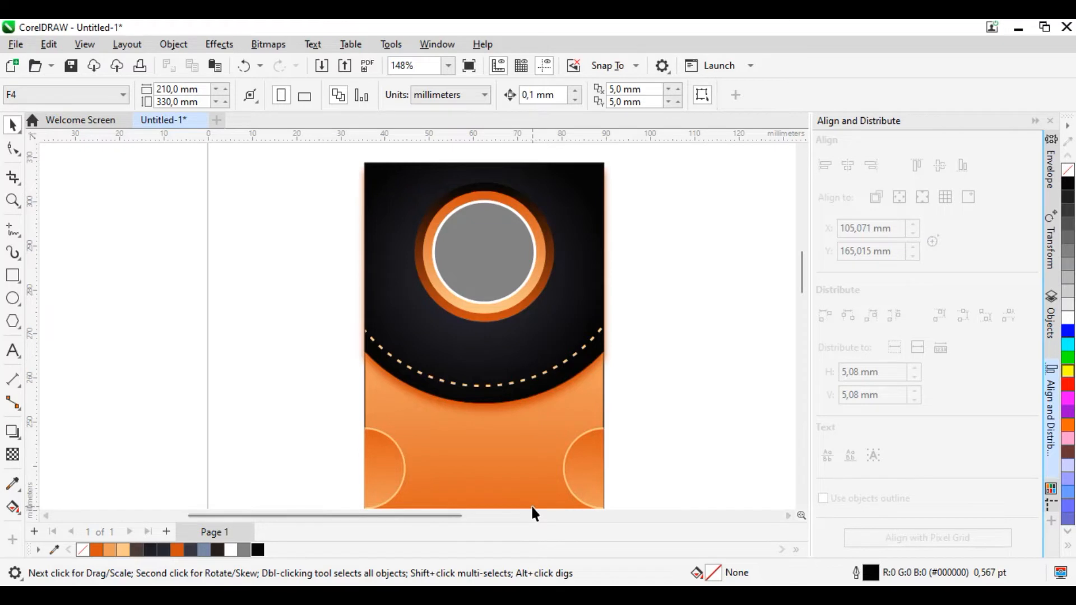
pyautogui.scroll(1, 533, 510)
pyautogui.scroll(1, 488, 426)
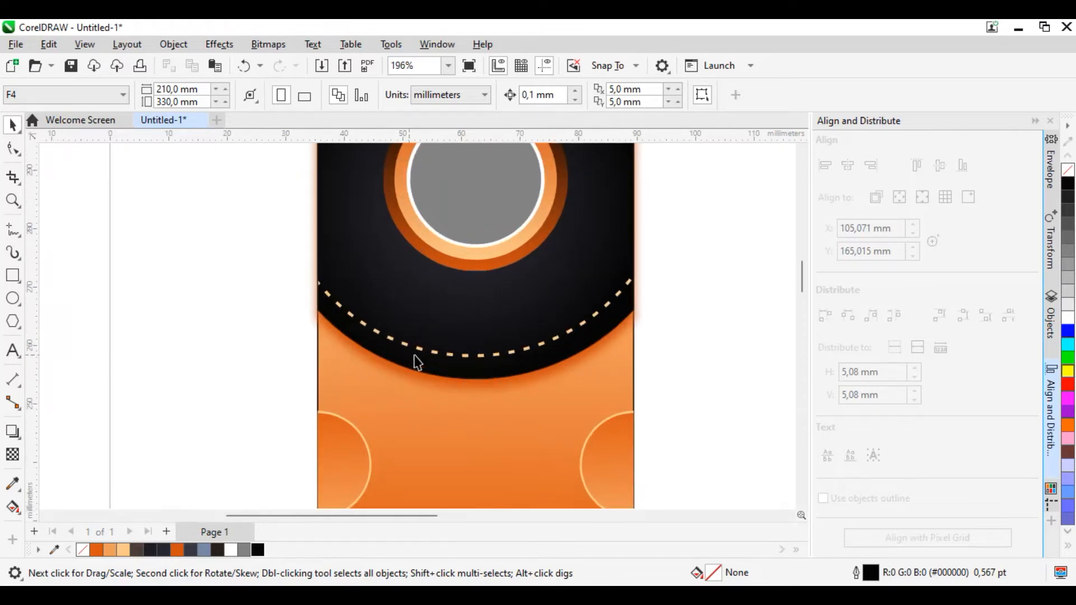
pyautogui.scroll(-1, 492, 401)
pyautogui.click(12, 351)
pyautogui.click(118, 360)
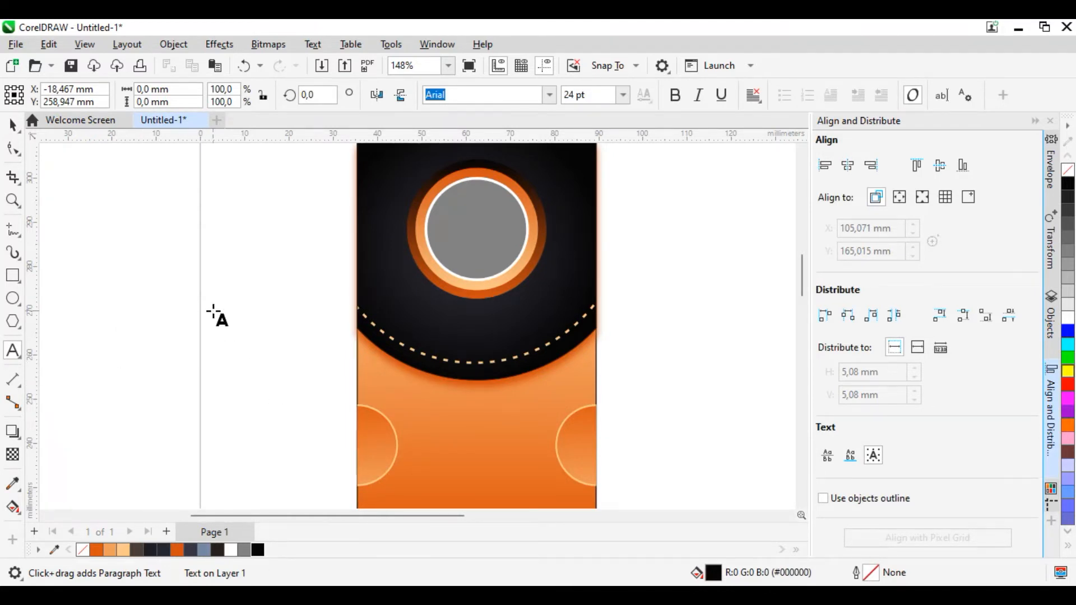
pyautogui.write('Y')
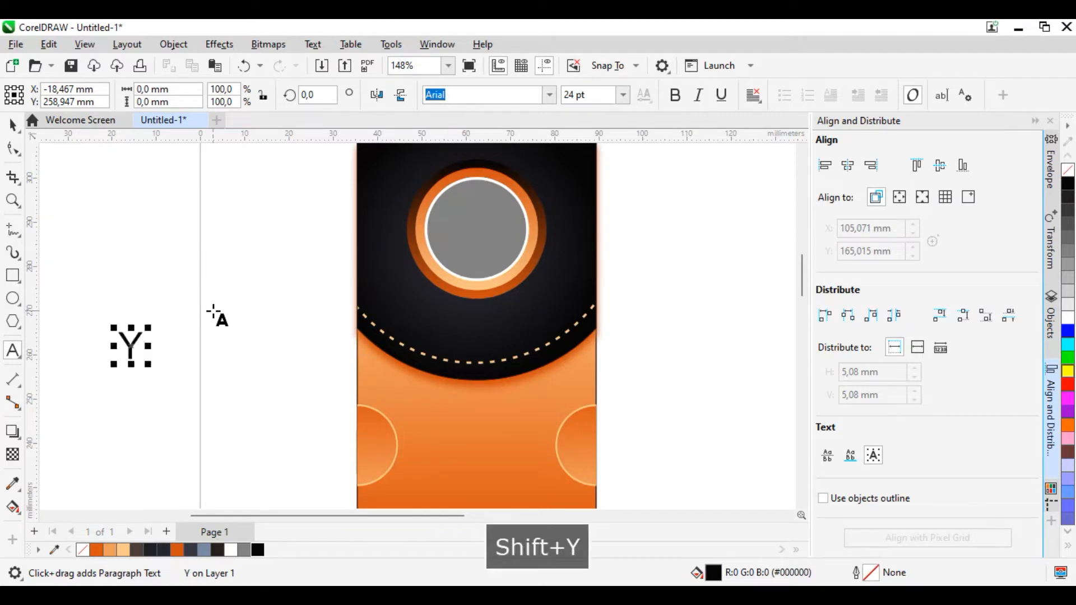
pyautogui.press('BackSpace')
pyautogui.write('Na')
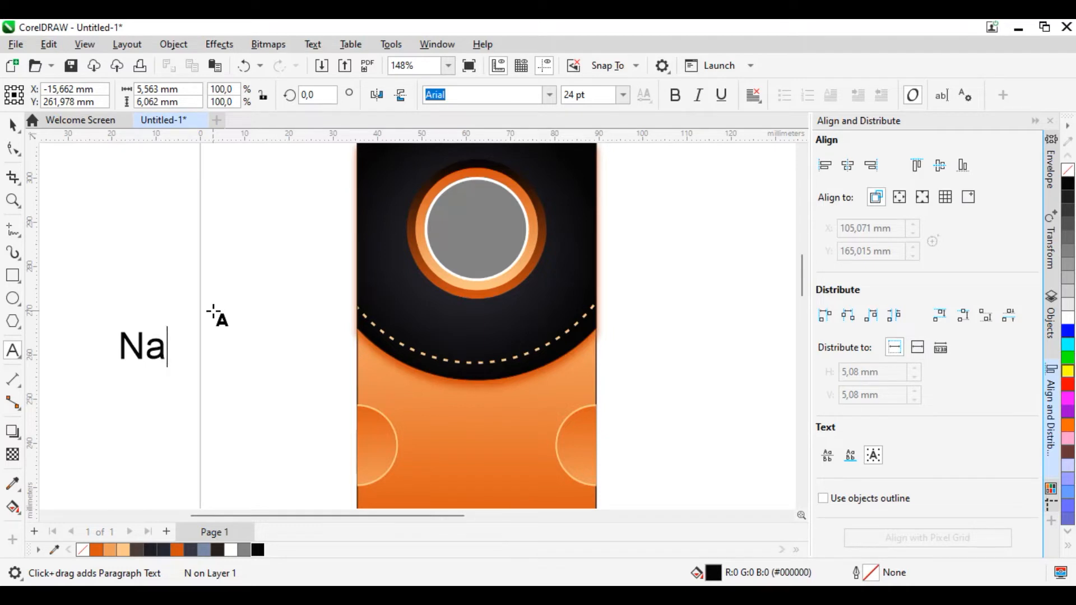
pyautogui.press('BackSpace')
pyautogui.write('A')
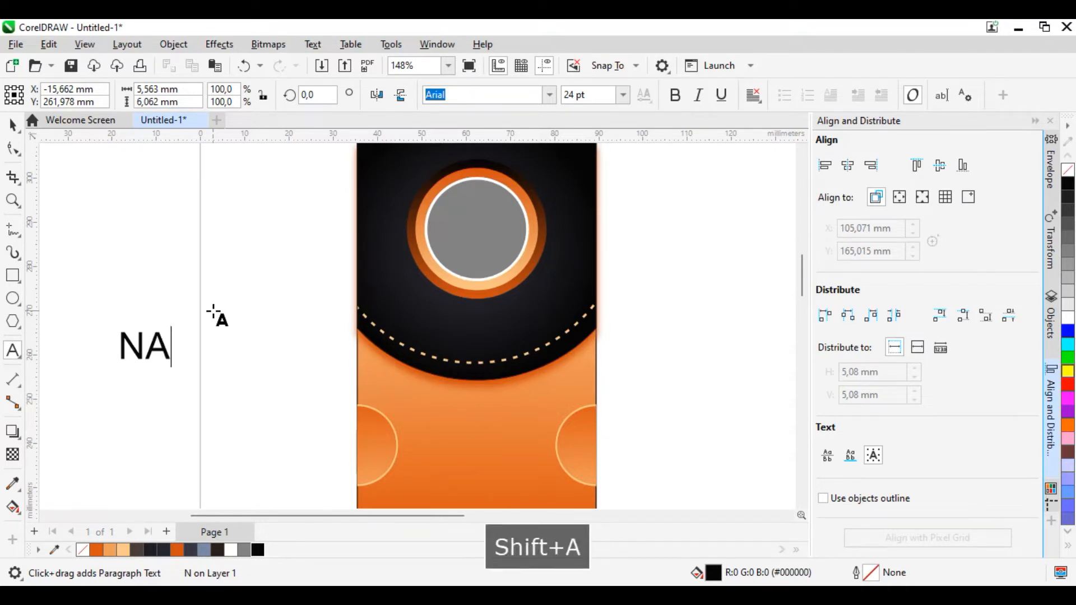
pyautogui.write('ME')
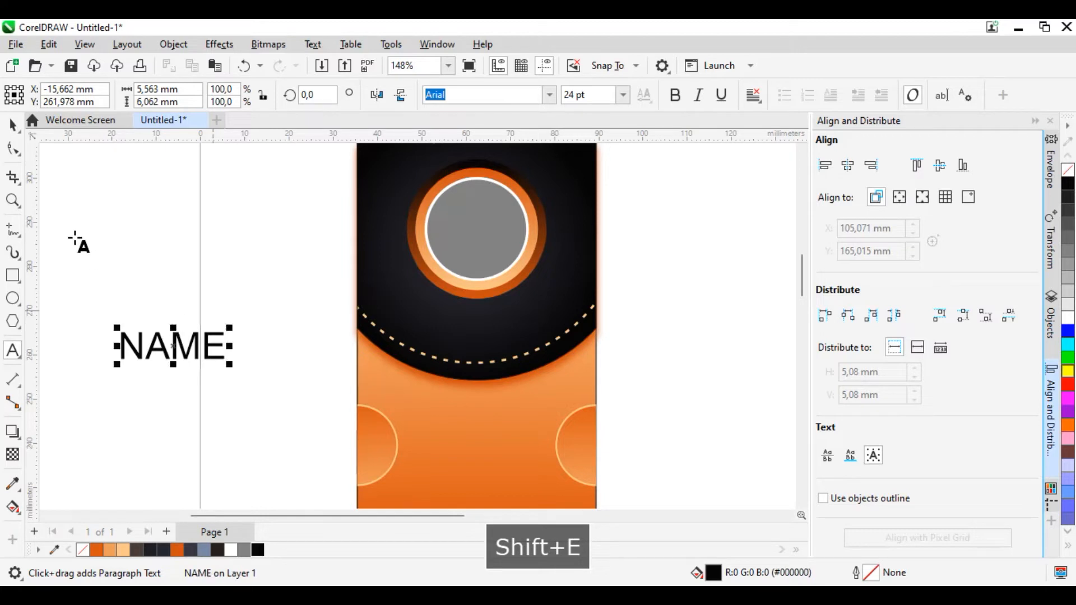
# Step: Set the font of the NAME text to American Captain
pyautogui.click(13, 128)
pyautogui.click(549, 95)
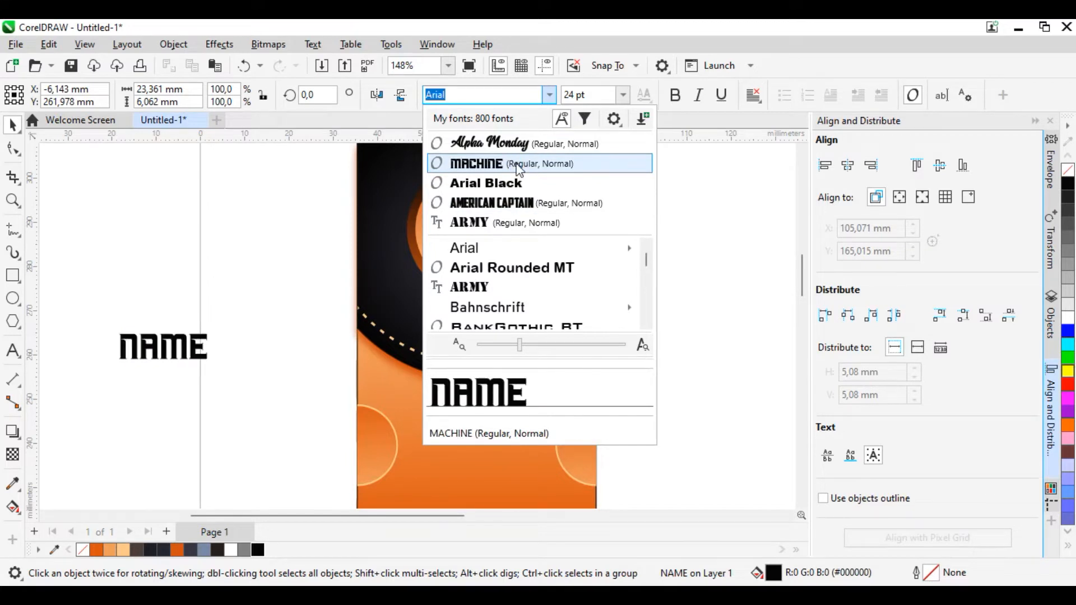
pyautogui.click(521, 202)
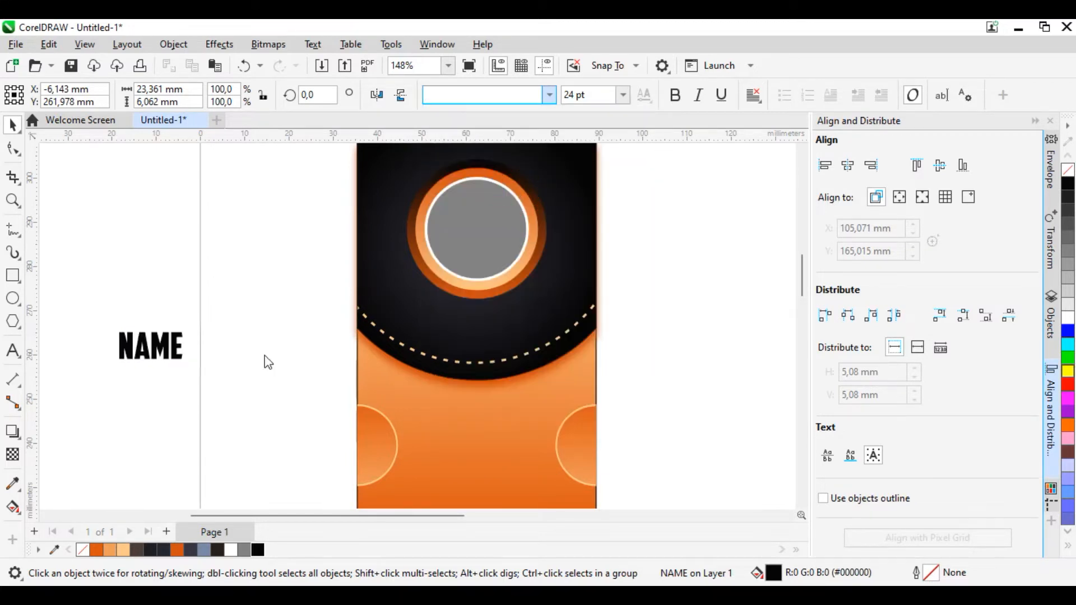
# Step: Place the NAME text in the black header below the ringed circle and fill it white
pyautogui.moveTo(161, 346); pyautogui.dragTo(479, 323)
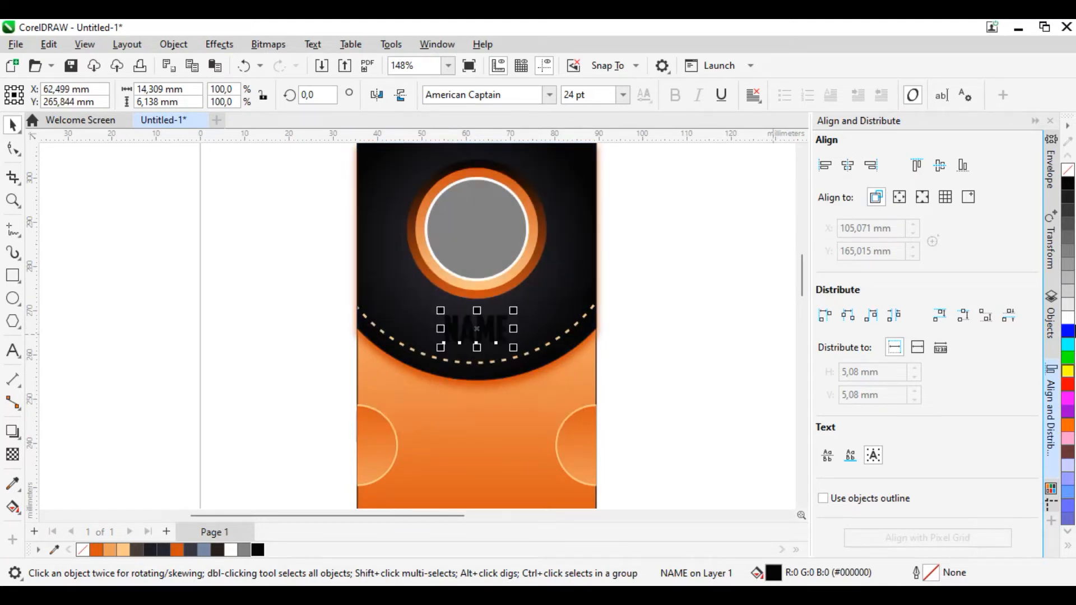
pyautogui.click(1068, 318)
pyautogui.scroll(3, 518, 341)
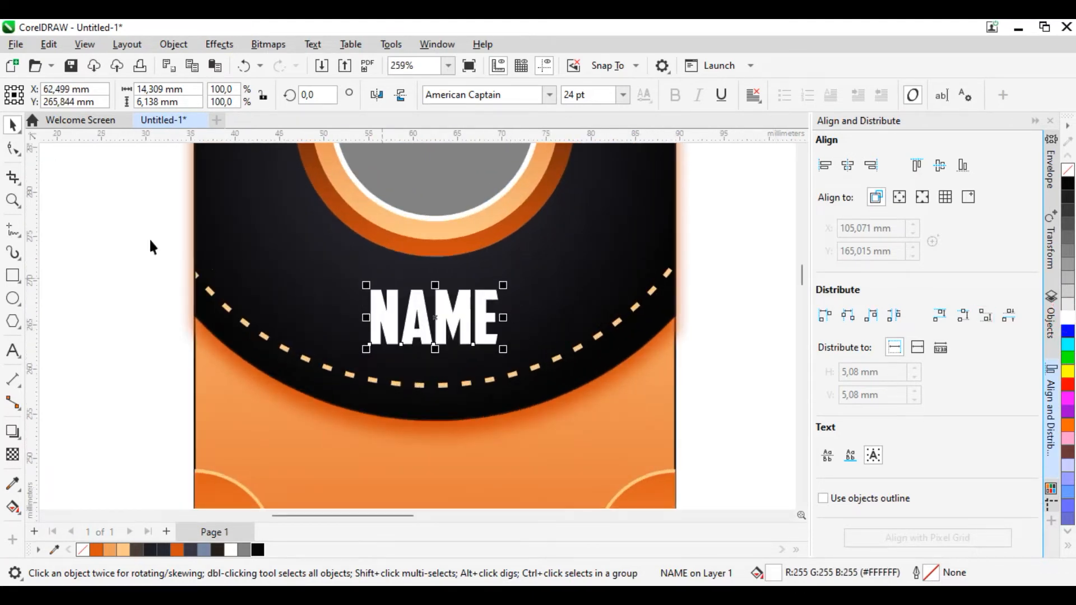
# Step: Widen the letter spacing of the NAME text and centre it horizontally on the grey circle
pyautogui.click(12, 149)
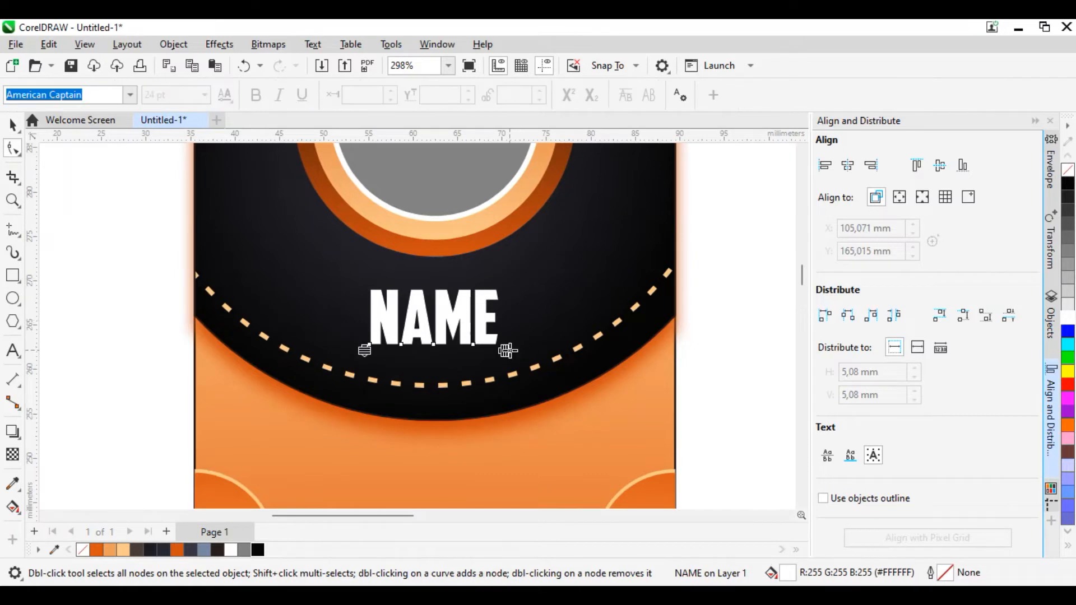
pyautogui.moveTo(507, 351); pyautogui.dragTo(531, 351)
pyautogui.click(12, 124)
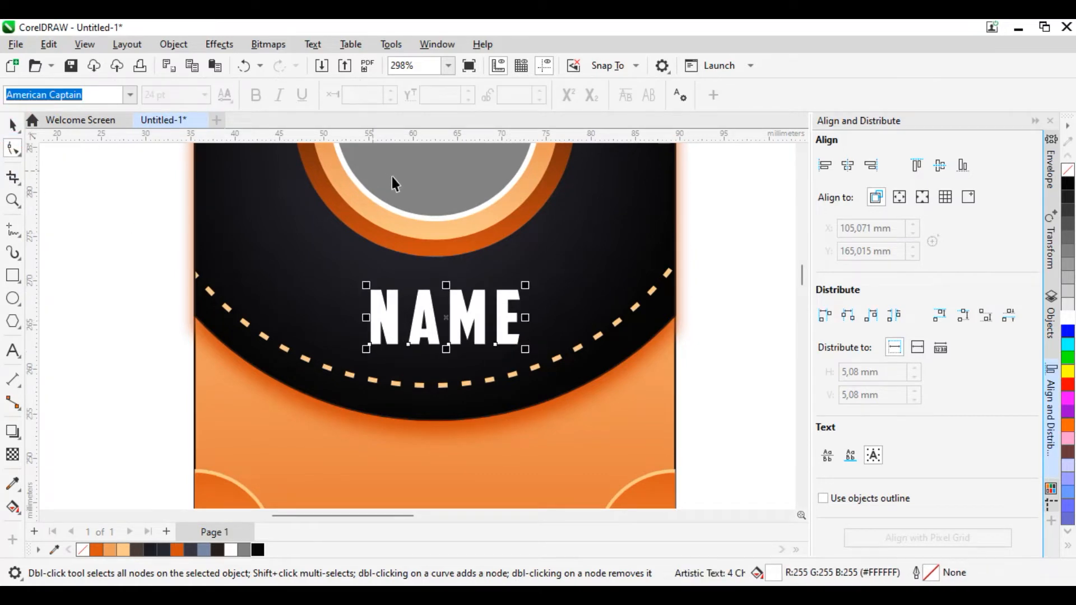
pyautogui.keyDown('shift'); pyautogui.click(393, 183); pyautogui.keyUp('shift')
pyautogui.click(847, 165)
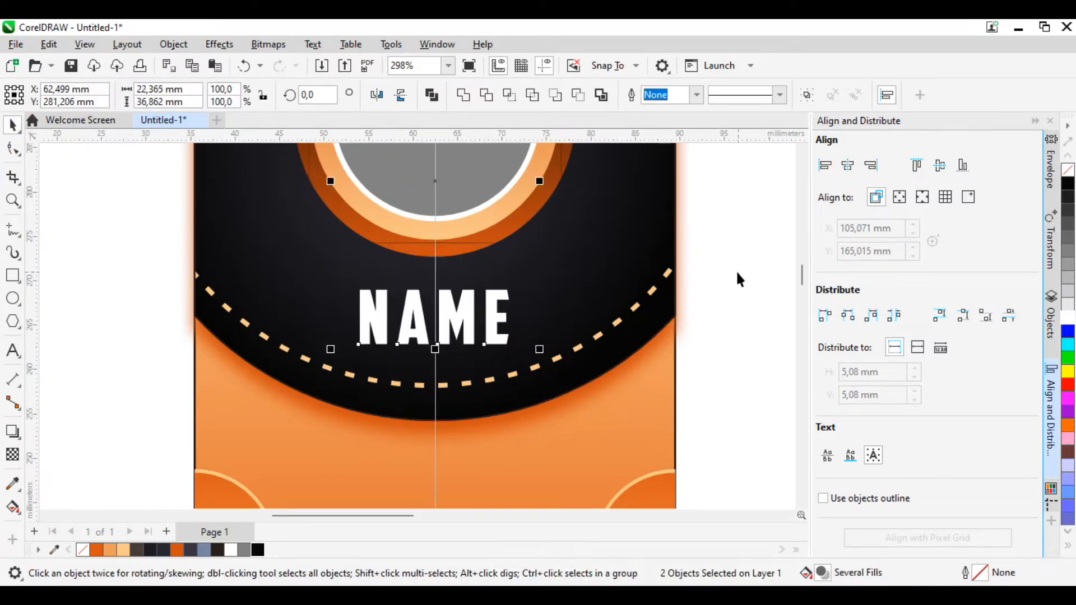
# Step: Move the NAME text up about 1 mm, keeping it centred between the rings and the dashed arc
pyautogui.scroll(2, 404, 337)
pyautogui.click(455, 317)
pyautogui.scroll(2, 462, 316)
pyautogui.moveTo(466, 316); pyautogui.dragTo(477, 298)
pyautogui.scroll(-4, 477, 294)
pyautogui.click(263, 321)
# Step: Draw a right triangle about 3.1 mm wide and high with the Common Shapes tool, on the empty page area beside the card
pyautogui.scroll(-1, 521, 347)
pyautogui.scroll(1, 546, 292)
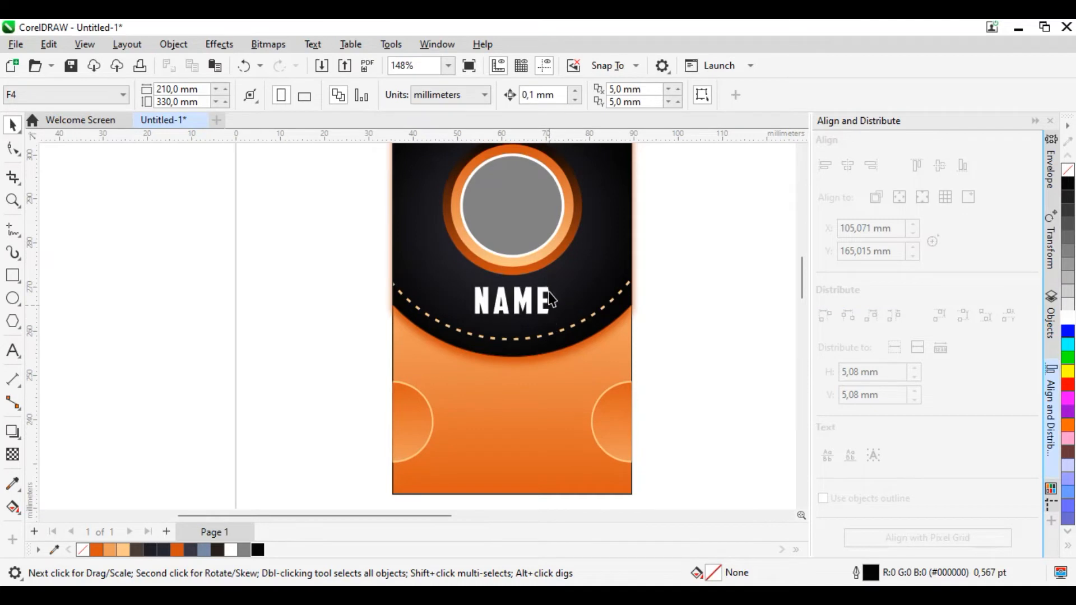
pyautogui.scroll(-1, 548, 297)
pyautogui.scroll(2, 532, 348)
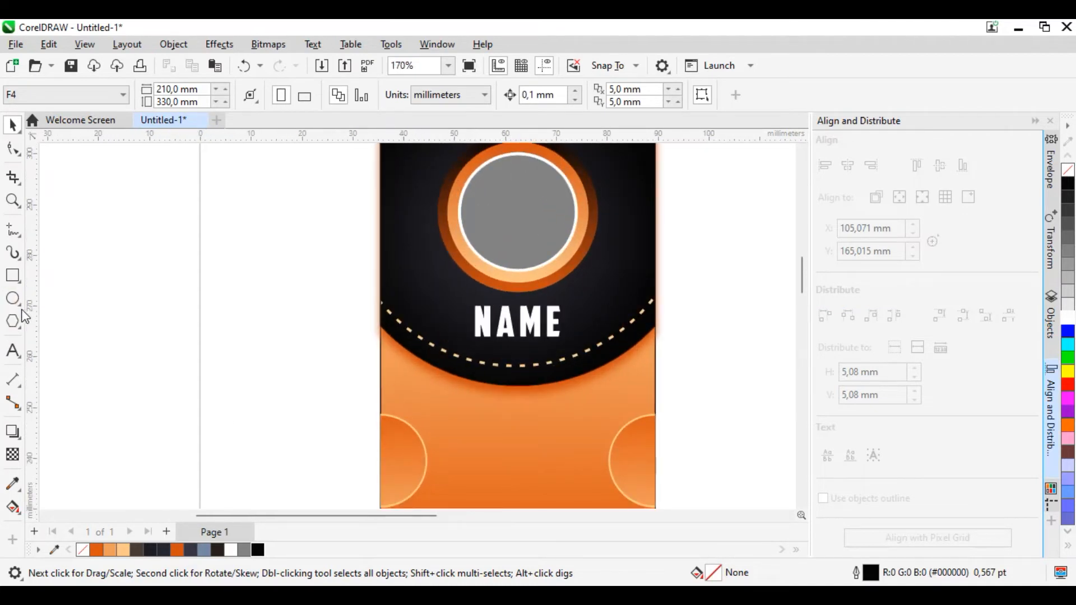
pyautogui.click(18, 325)
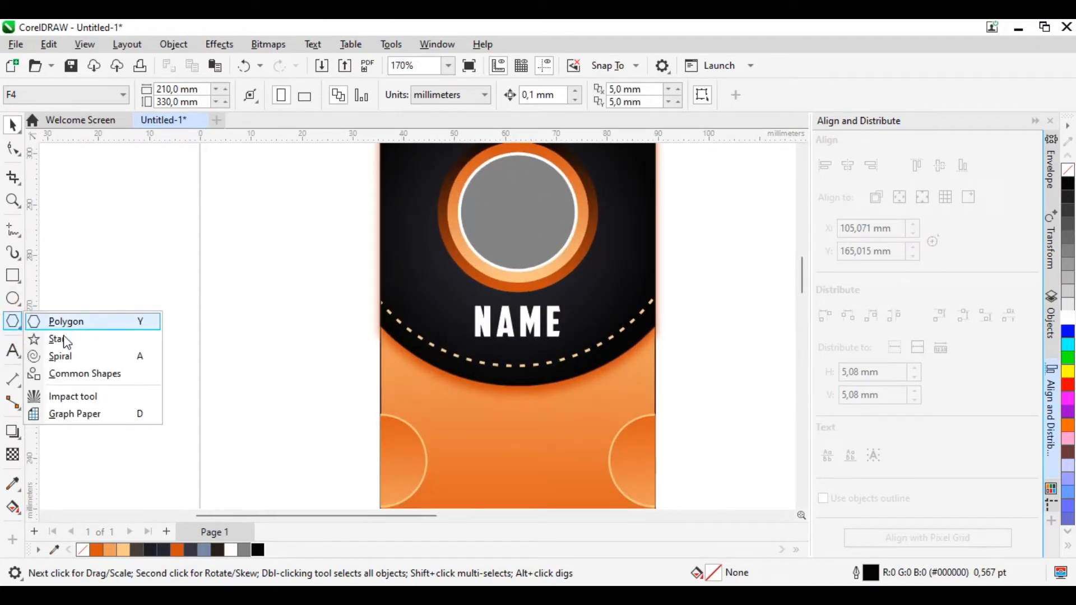
pyautogui.click(78, 373)
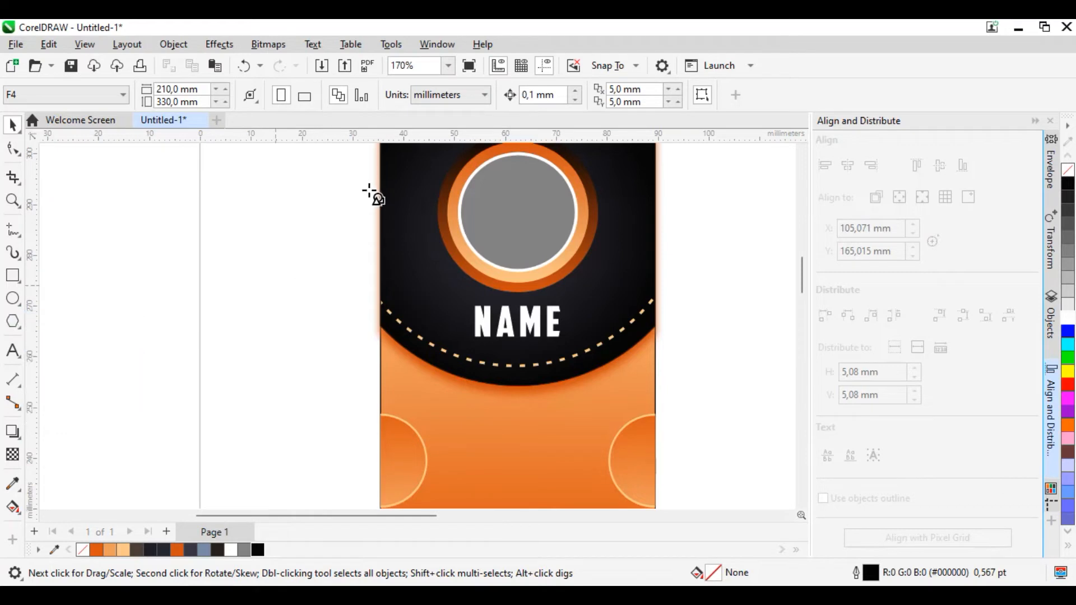
pyautogui.click(439, 95)
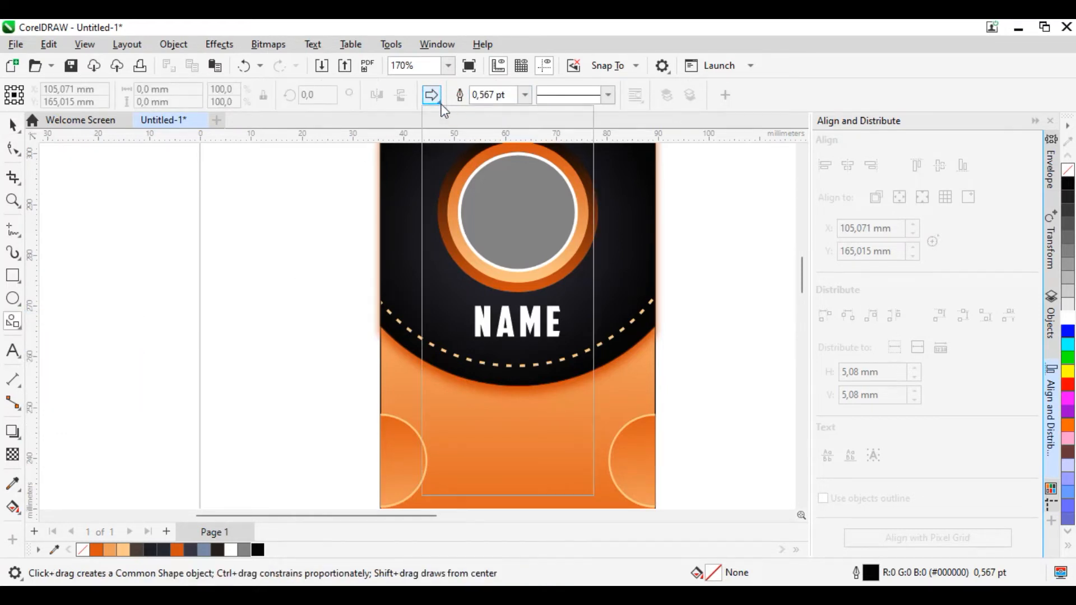
pyautogui.click(485, 138)
pyautogui.moveTo(300, 264); pyautogui.dragTo(314, 277)
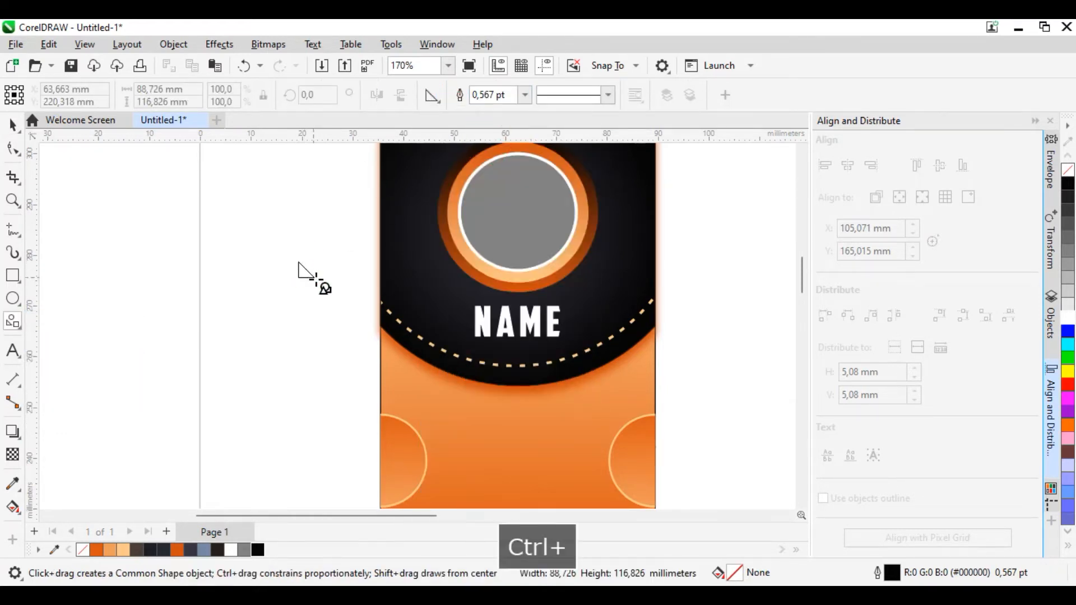
pyautogui.click(16, 124)
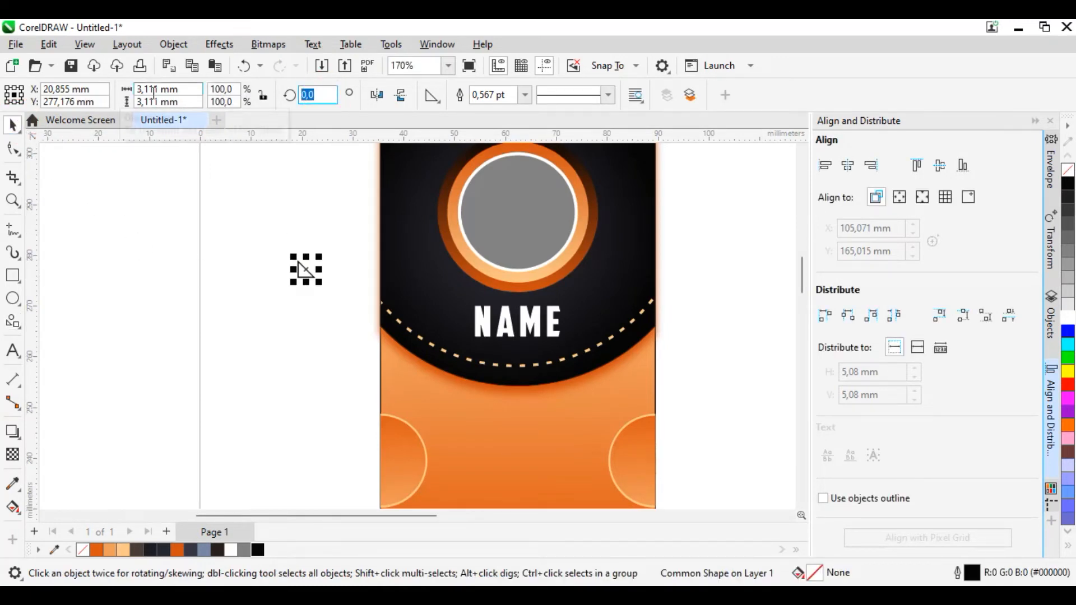
# Step: Set the triangle's rotation angle to 45 degrees so that its tip points downward
pyautogui.write('90')
pyautogui.press('Return')
pyautogui.click(324, 95)
pyautogui.write('4')
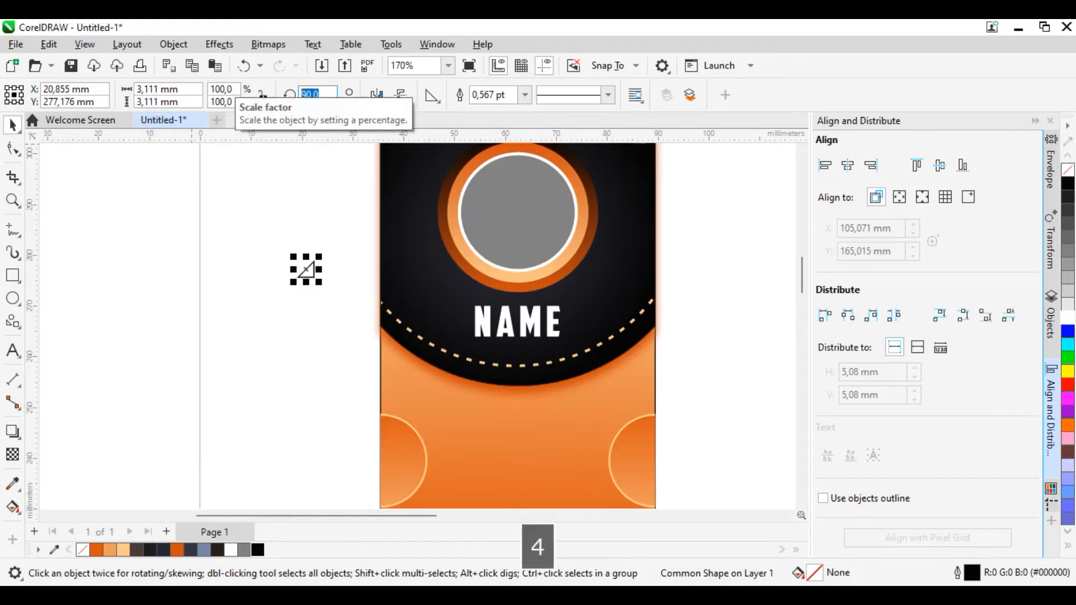
pyautogui.write('5')
pyautogui.press('Return')
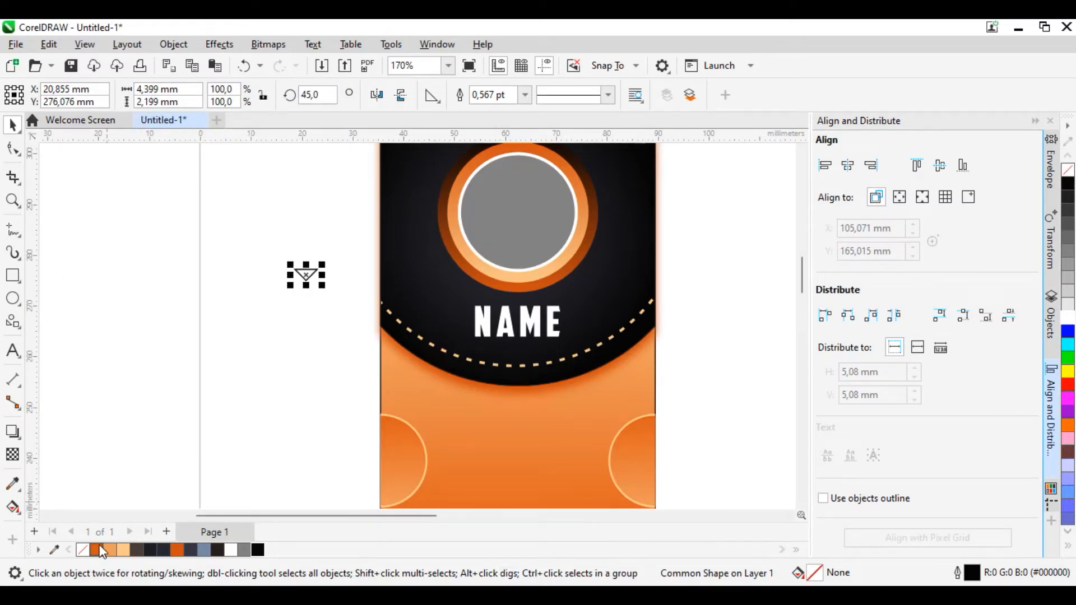
# Step: Fill the triangle with orange #D9530C and place it just below the NAME text, centred horizontally on it
pyautogui.click(13, 124)
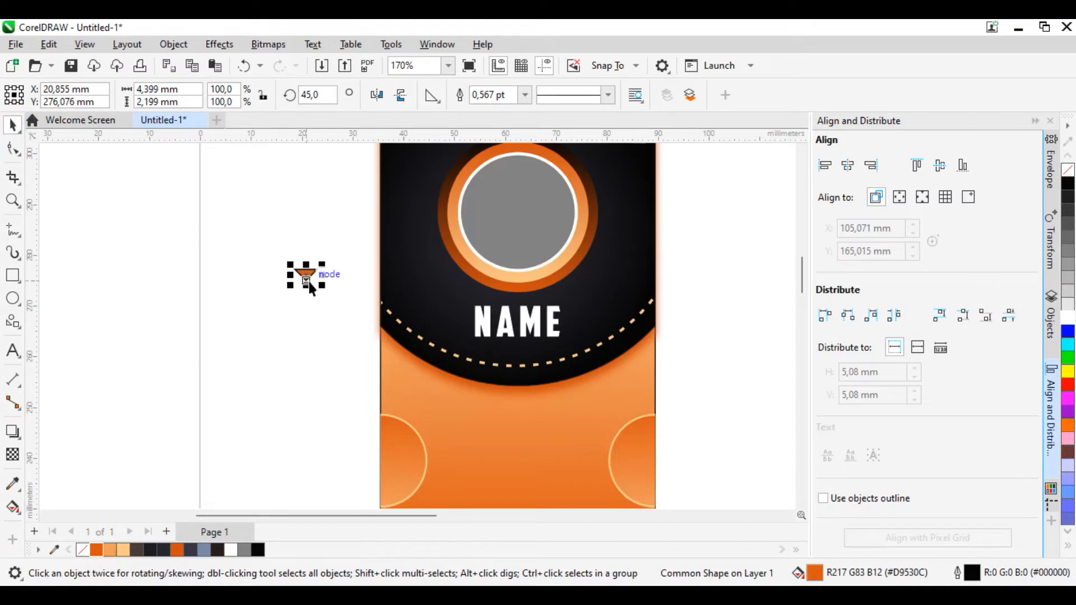
pyautogui.moveTo(307, 273); pyautogui.dragTo(516, 352)
pyautogui.keyDown('shift'); pyautogui.click(518, 322); pyautogui.keyUp('shift')
pyautogui.click(847, 170)
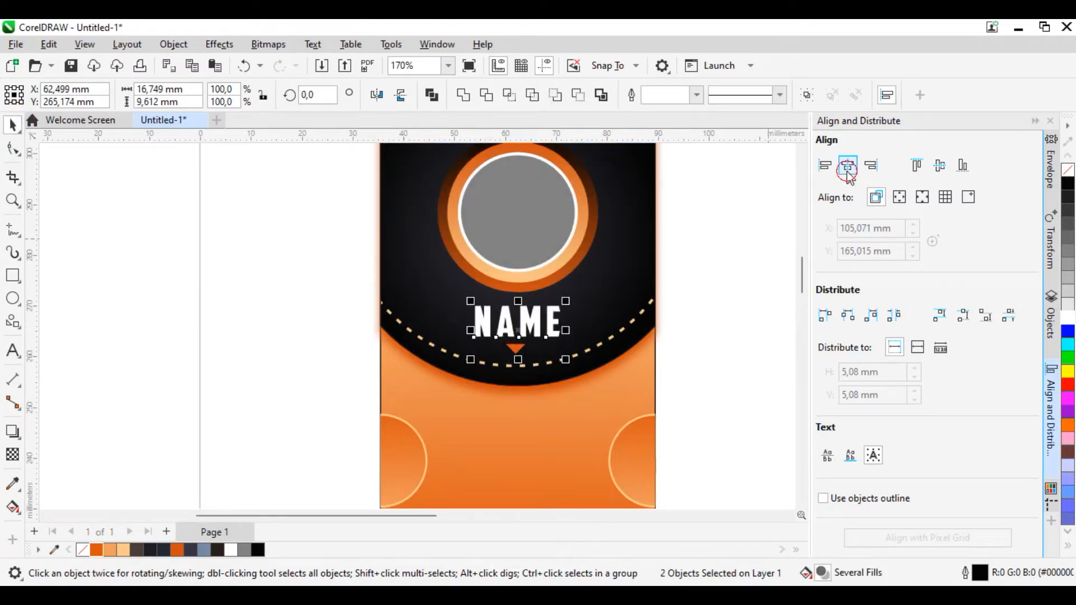
# Step: Remove the outline of the small orange triangle below the NAME text
pyautogui.click(49, 370)
pyautogui.scroll(6, 504, 375)
pyautogui.click(535, 329)
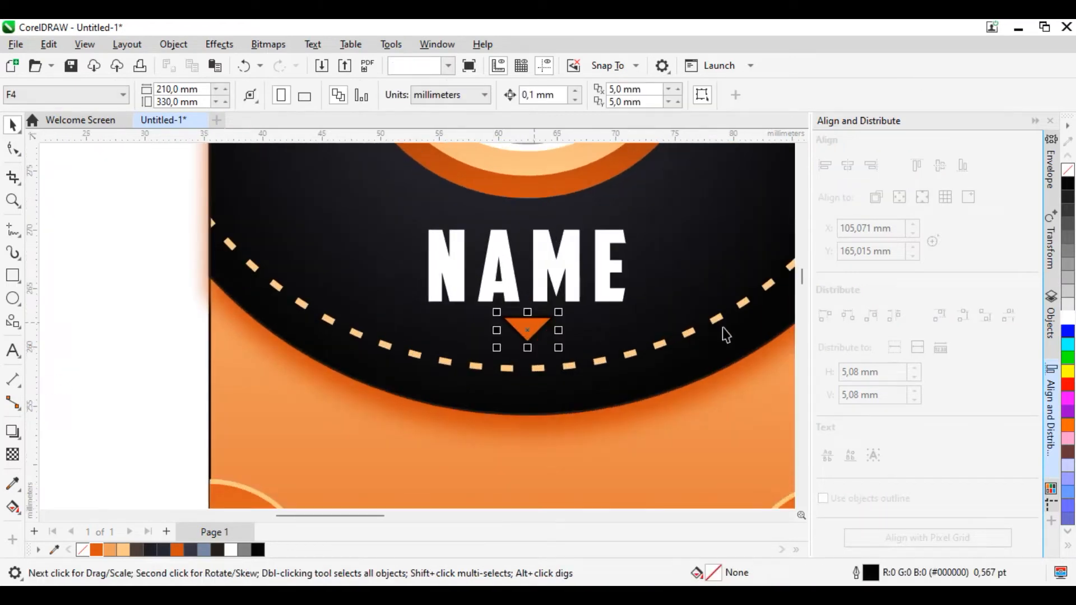
pyautogui.scroll(-2, 491, 313)
pyautogui.scroll(-1, 492, 312)
pyautogui.click(176, 347)
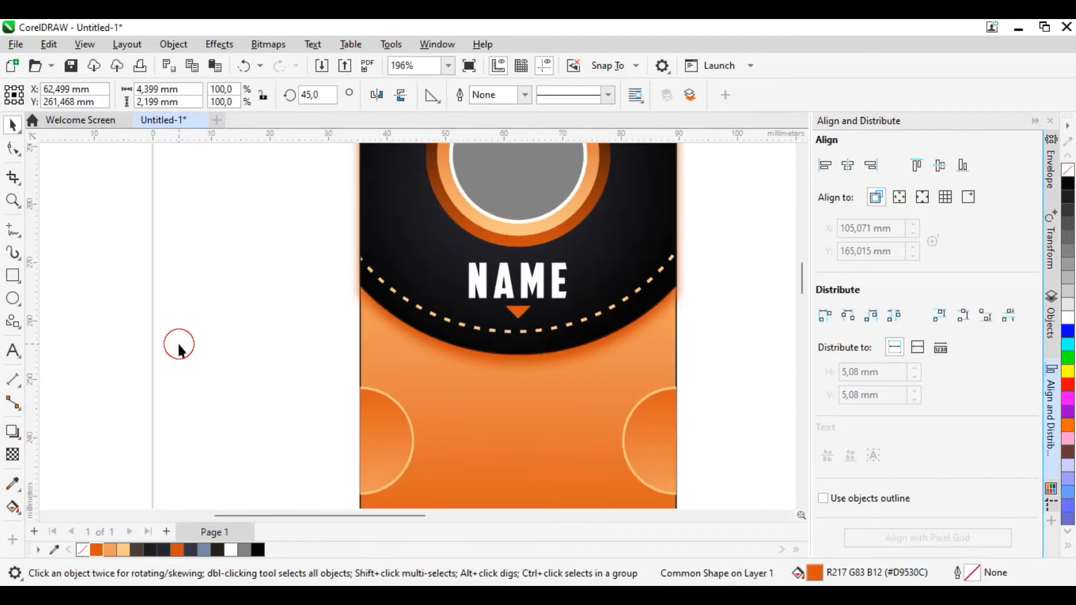
# Step: Remove the black outline of the orange gradient card rectangle
pyautogui.scroll(-2, 538, 362)
pyautogui.click(575, 361)
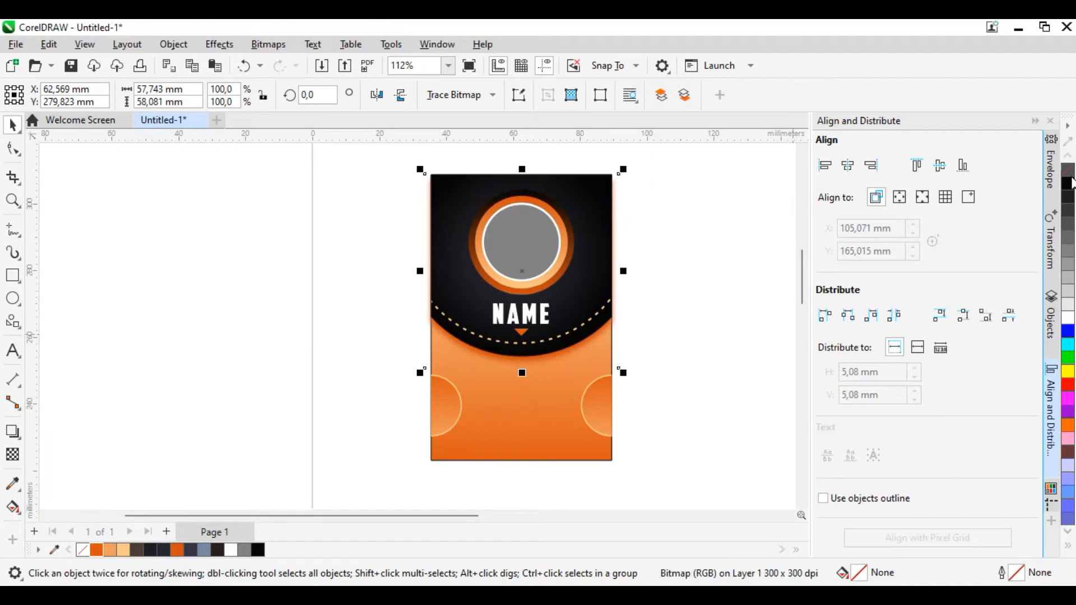
pyautogui.click(589, 456)
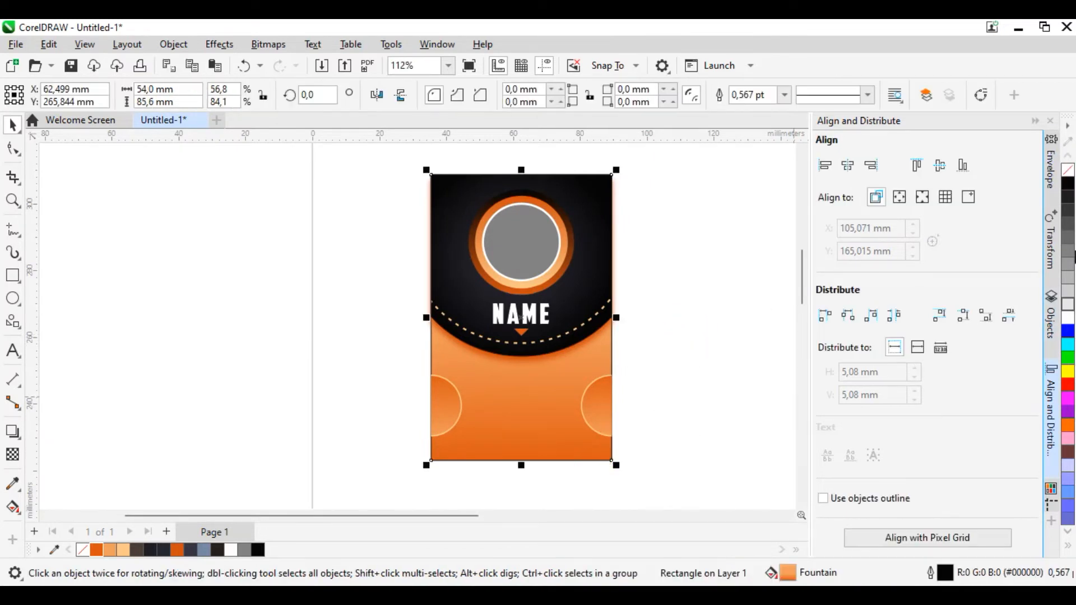
pyautogui.click(667, 309)
pyautogui.scroll(2, 616, 291)
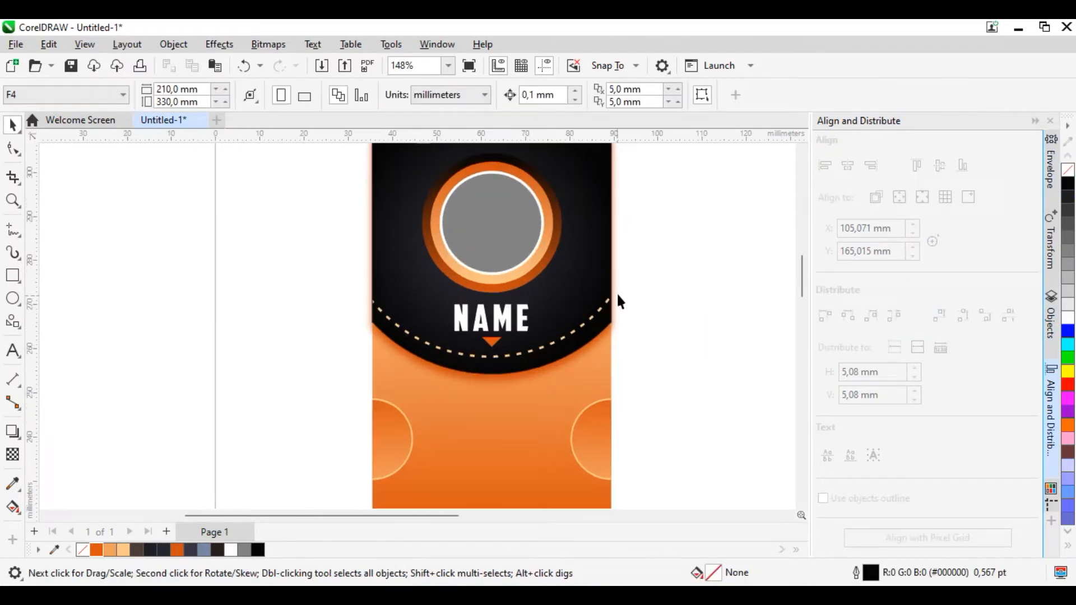
# Step: PowerClip the black header's glow bitmap inside the card rectangle so that no glow extends past the card edges
pyautogui.click(614, 280)
pyautogui.rightClick(615, 282)
pyautogui.click(690, 343)
pyautogui.click(530, 438)
pyautogui.click(692, 371)
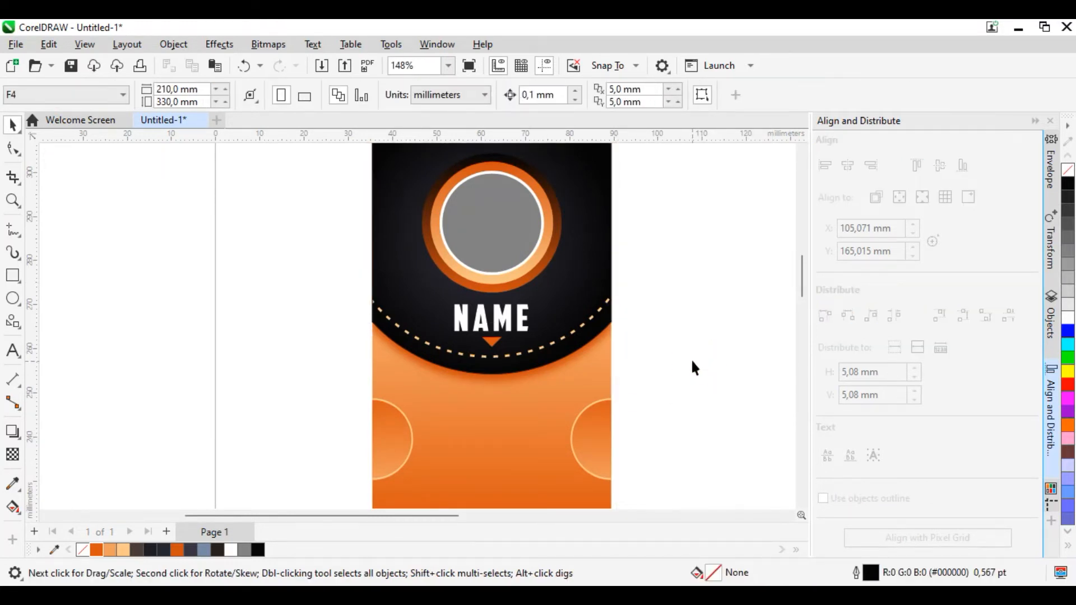
# Step: Create a paragraph text frame about 32 x 12.6 mm between the two half circles, with the font size set to 8 pt
pyautogui.scroll(-3, 690, 362)
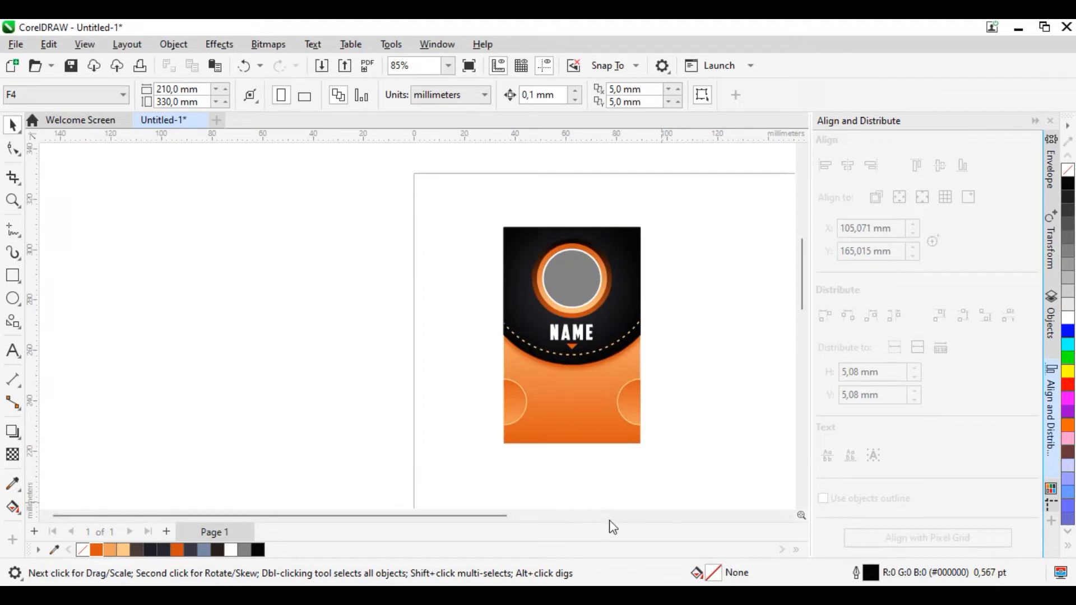
pyautogui.scroll(1, 637, 383)
pyautogui.scroll(7, 639, 387)
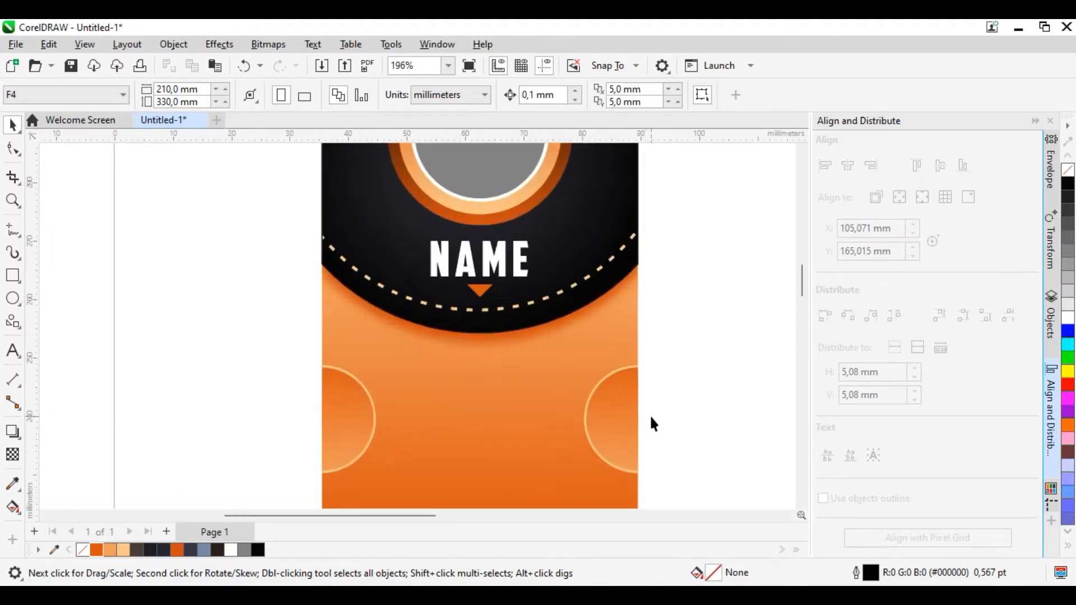
pyautogui.click(18, 355)
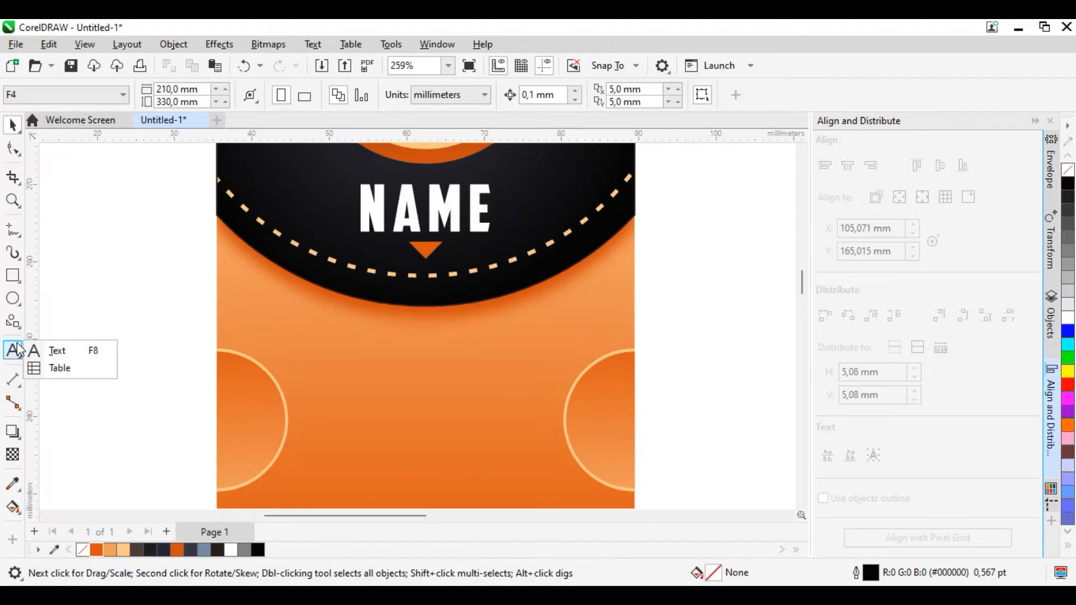
pyautogui.click(62, 351)
pyautogui.moveTo(304, 333); pyautogui.dragTo(553, 430)
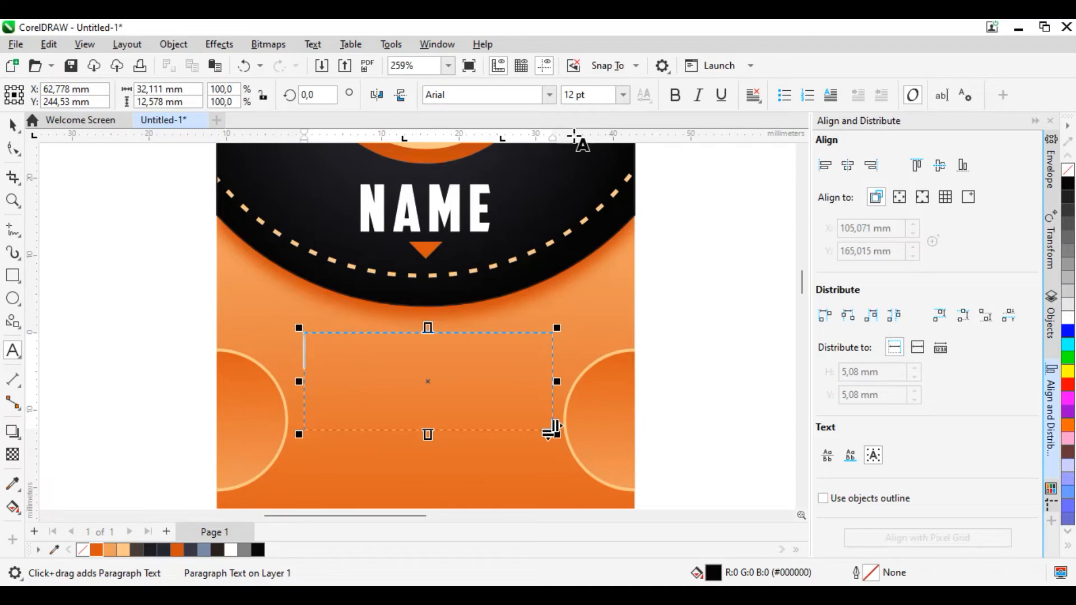
pyautogui.click(622, 96)
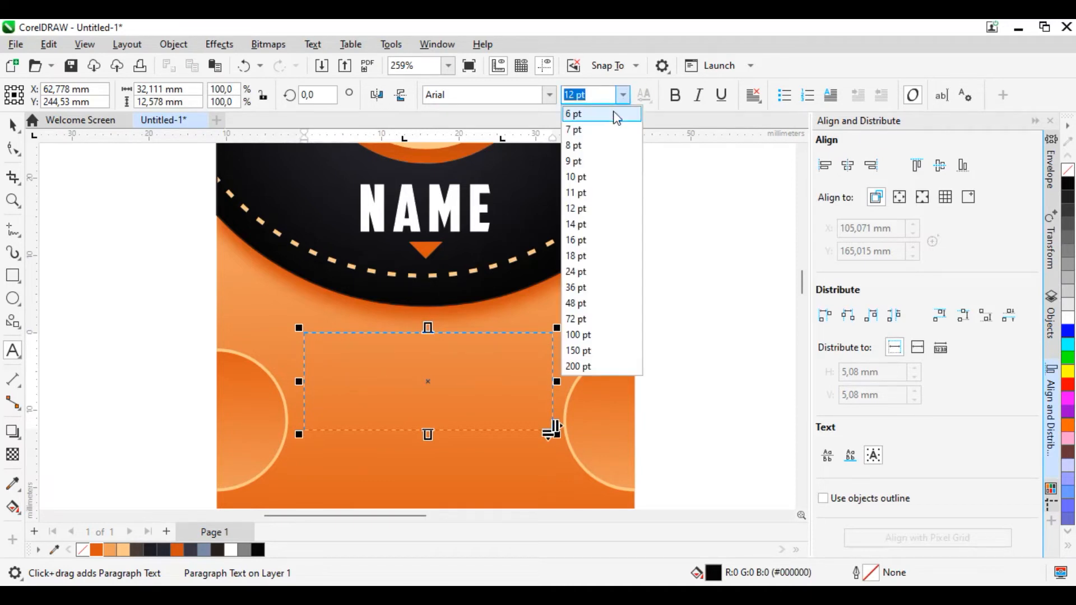
pyautogui.click(603, 149)
pyautogui.click(318, 345)
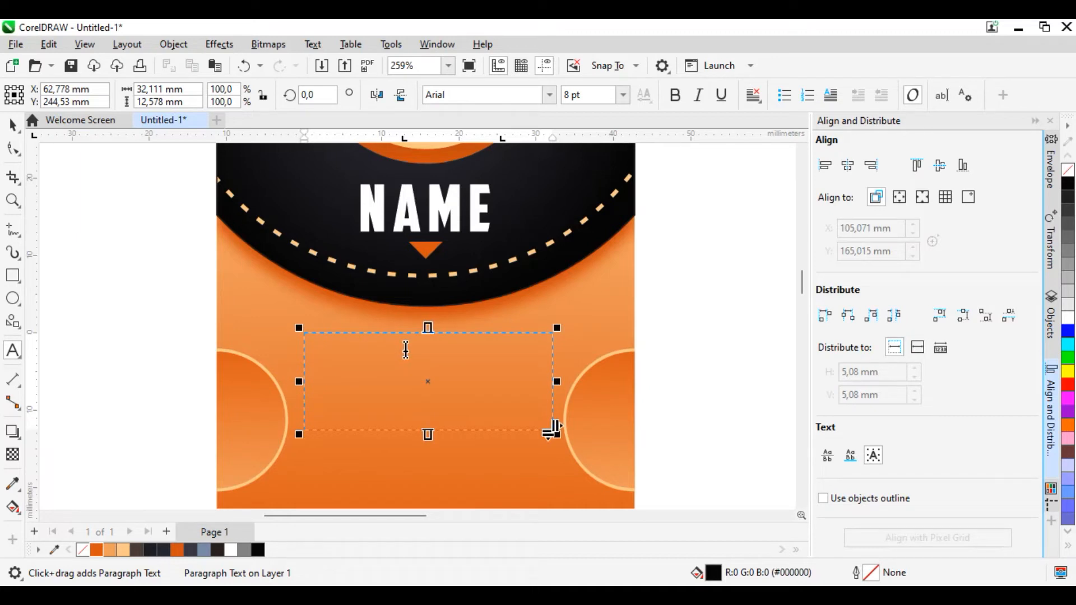
# Step: Enter the lines ID, EMAIL and PHONE in the text frame, each followed by a tab and a colon
pyautogui.write('ID')
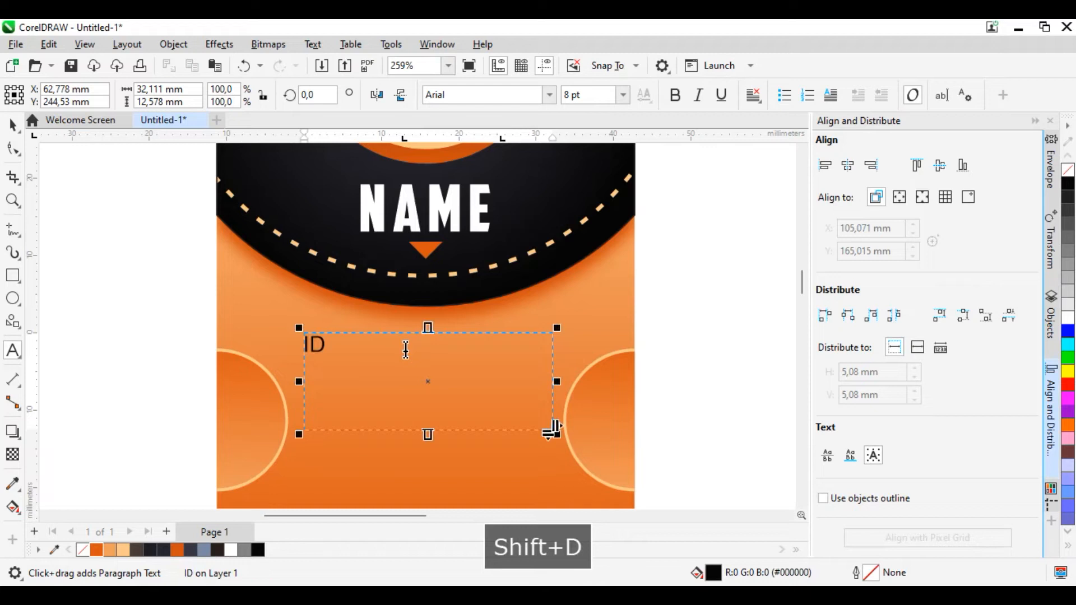
pyautogui.press('Tab')
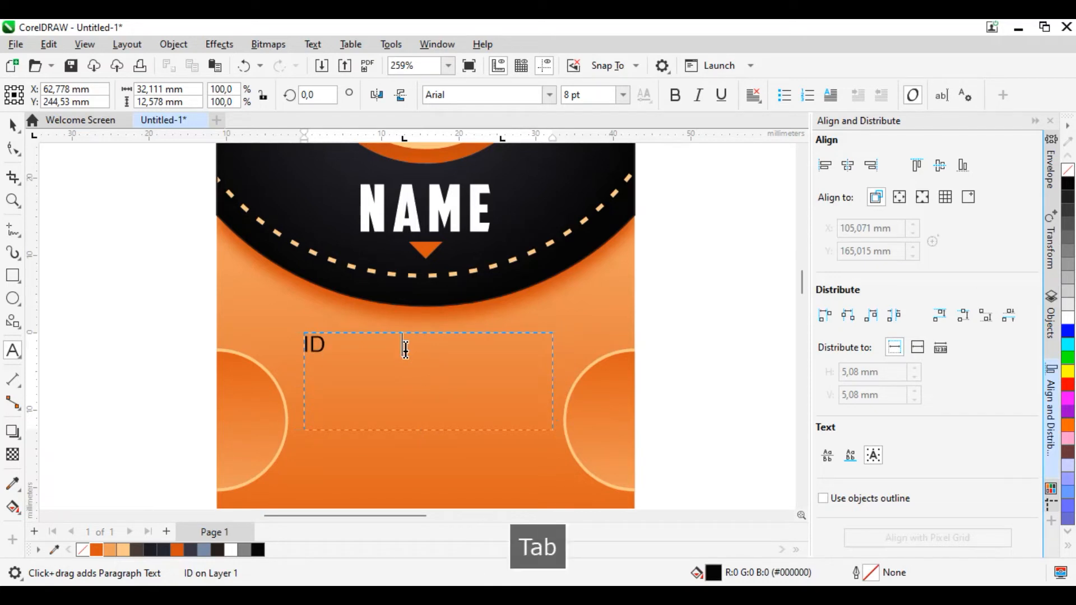
pyautogui.write(':')
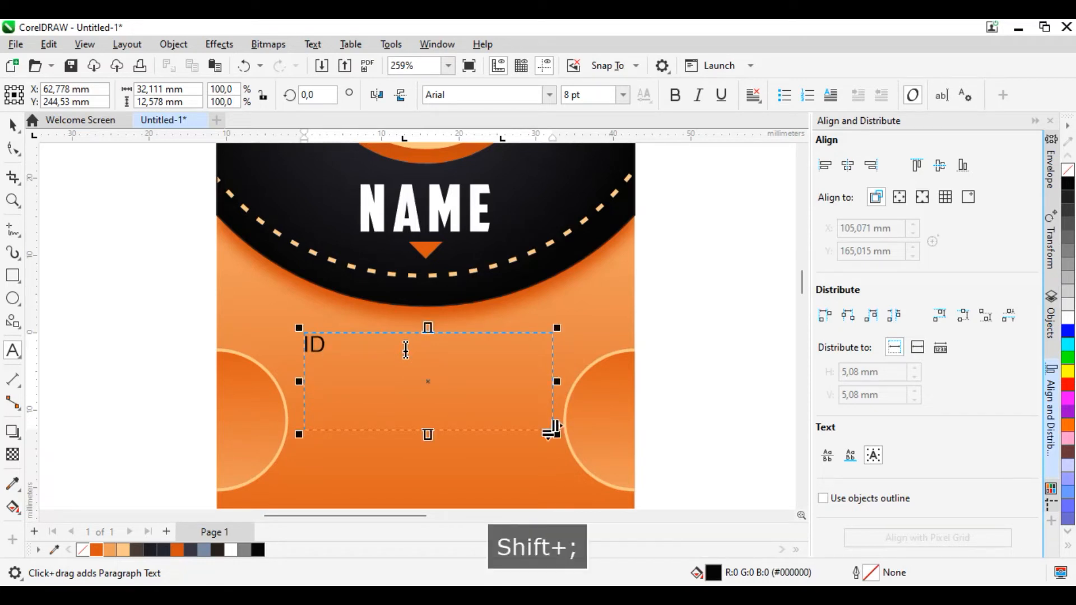
pyautogui.press('Return')
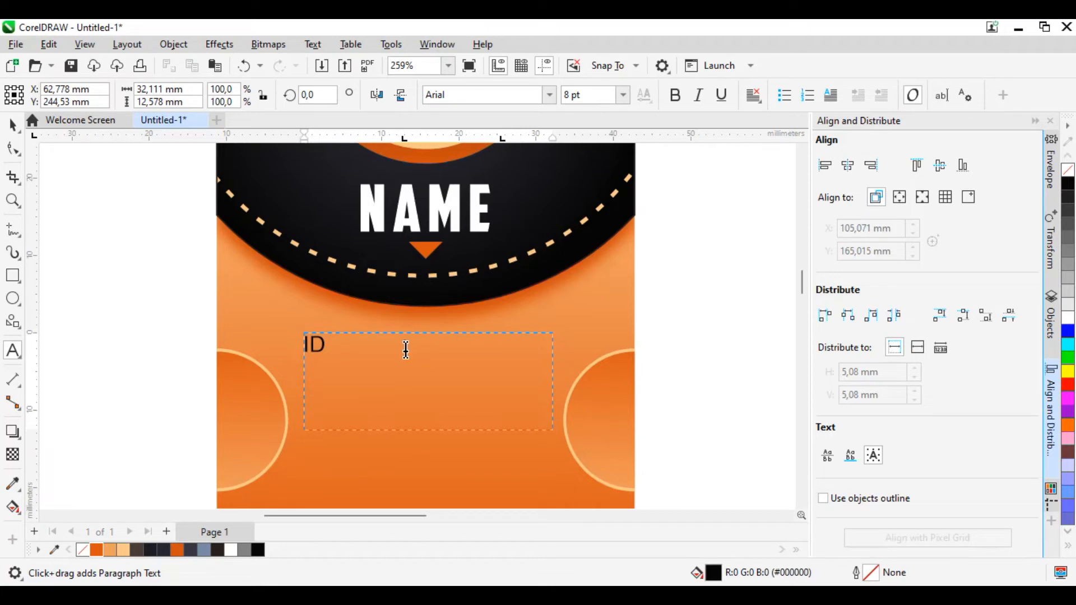
pyautogui.write('Em')
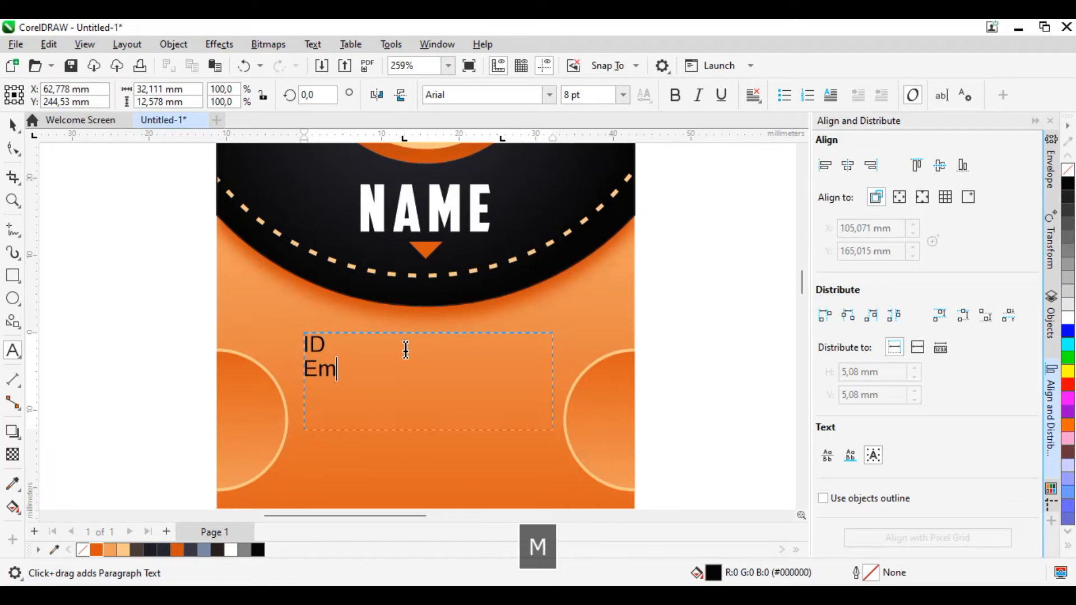
pyautogui.press('BackSpace')
pyautogui.write('MAIL')
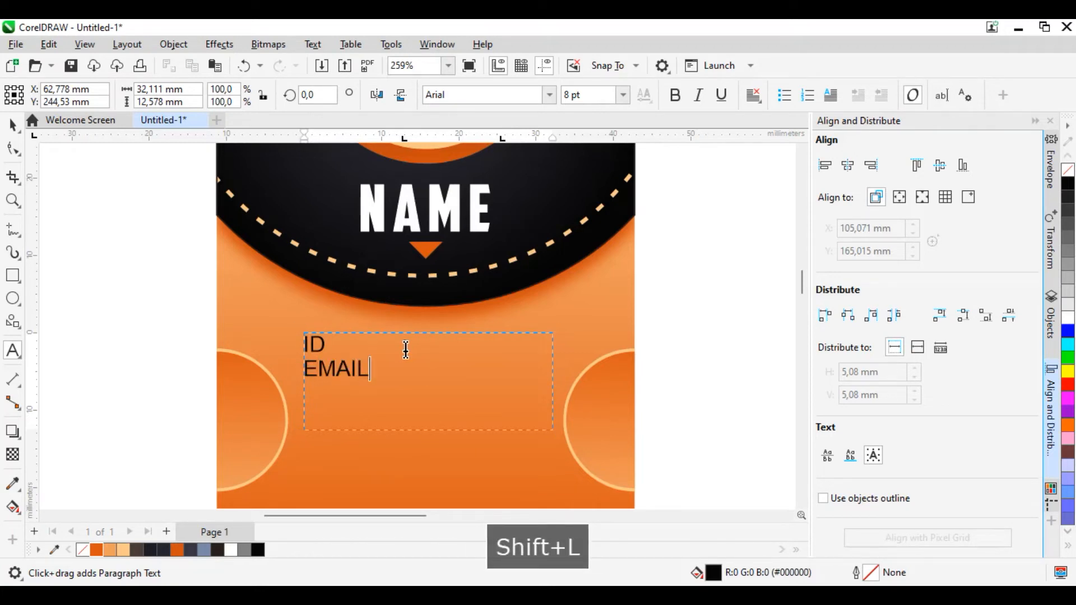
pyautogui.press('Tab')
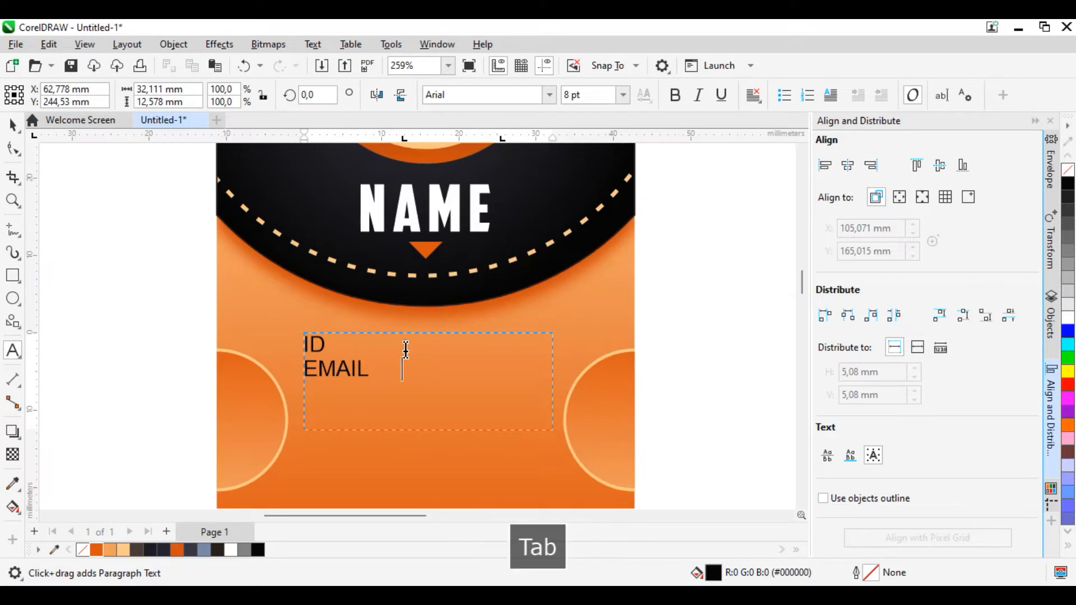
pyautogui.write(':')
pyautogui.press('Return')
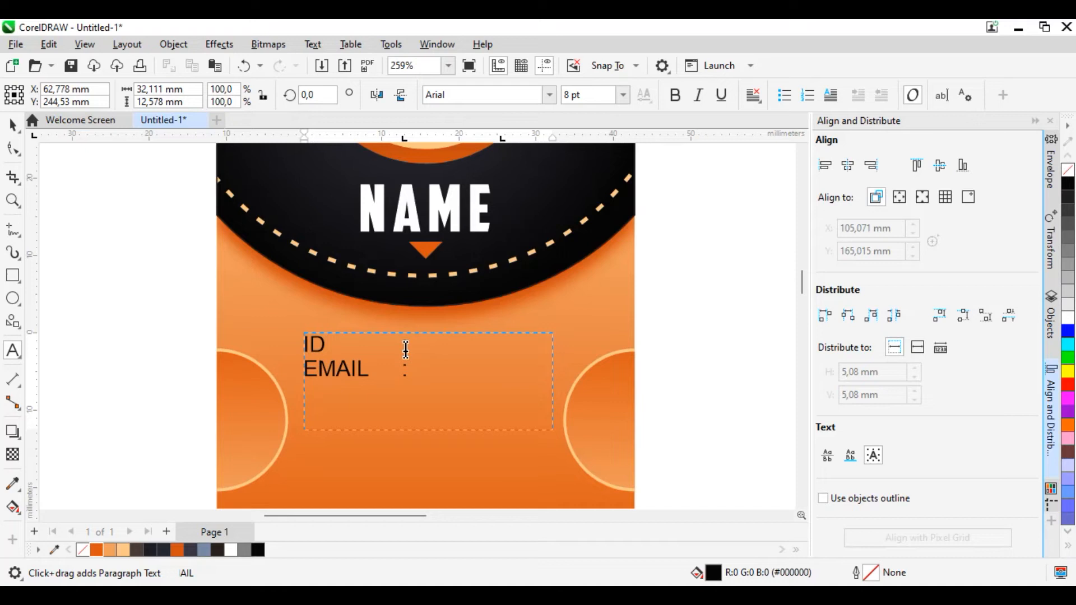
pyautogui.write('PHONE')
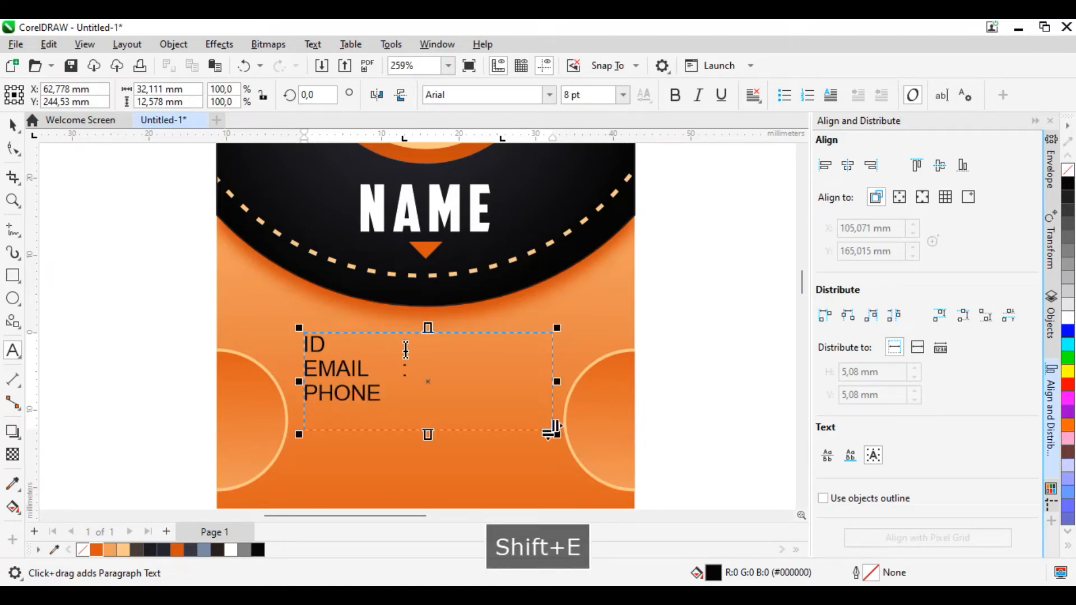
pyautogui.press('Tab')
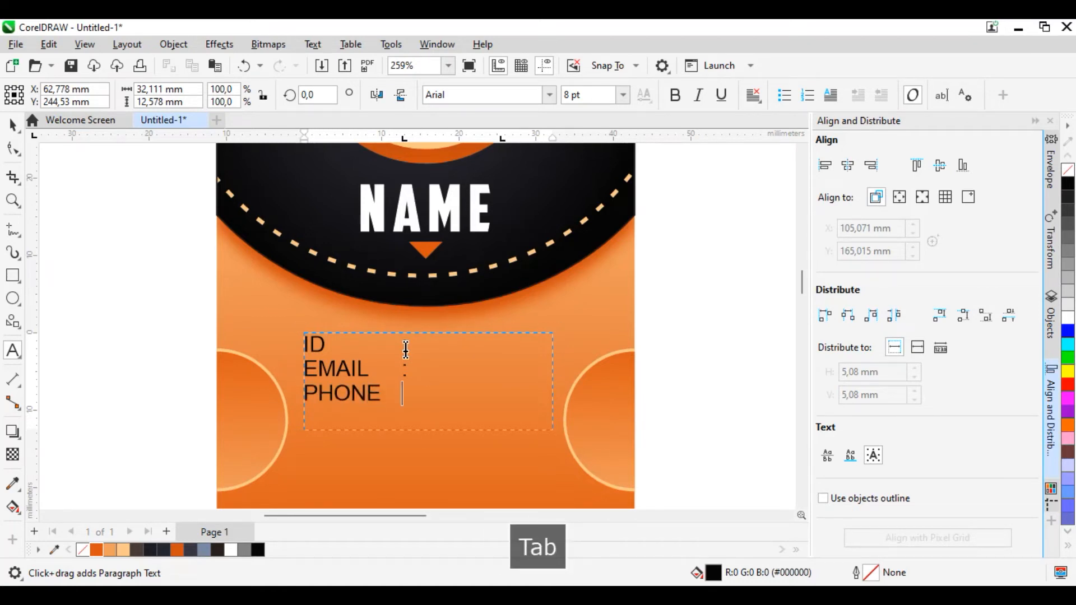
pyautogui.write(':')
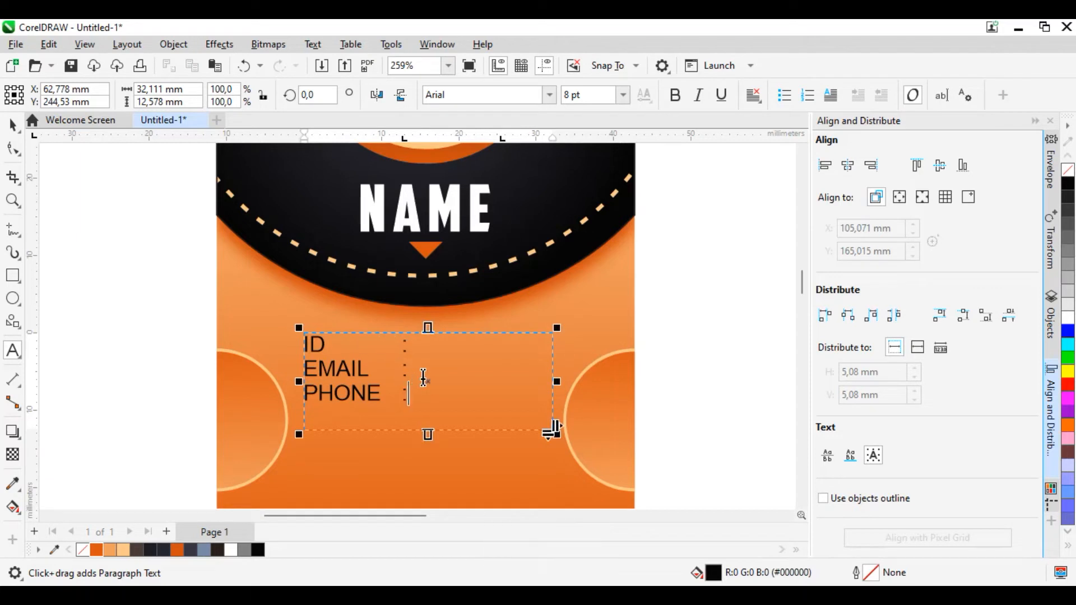
# Step: Set the font size of all the ID, EMAIL and PHONE text to 6 pt
pyautogui.hotkey('ctrl', 'a')
pyautogui.click(623, 96)
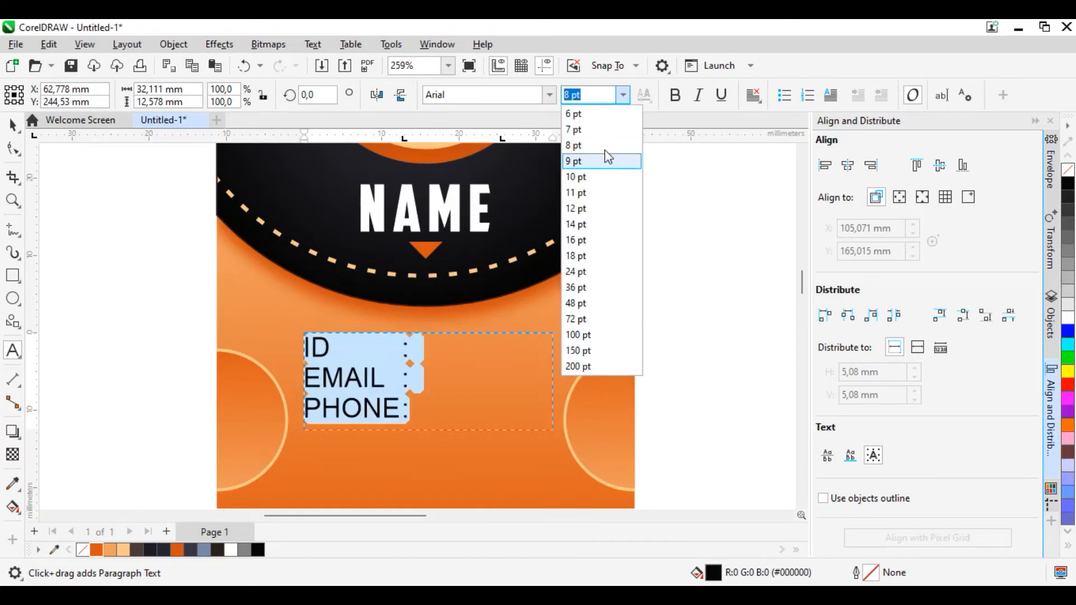
pyautogui.click(609, 116)
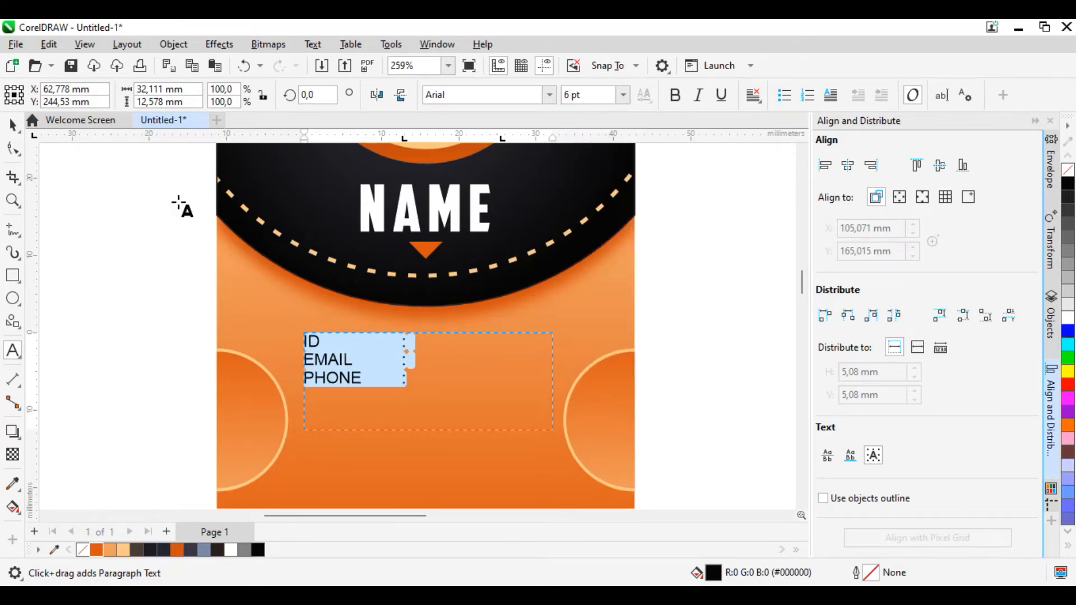
# Step: Enter the cardholder's name on the ID line and the e-mail address on the EMAIL line, each after its colon
pyautogui.click(425, 344)
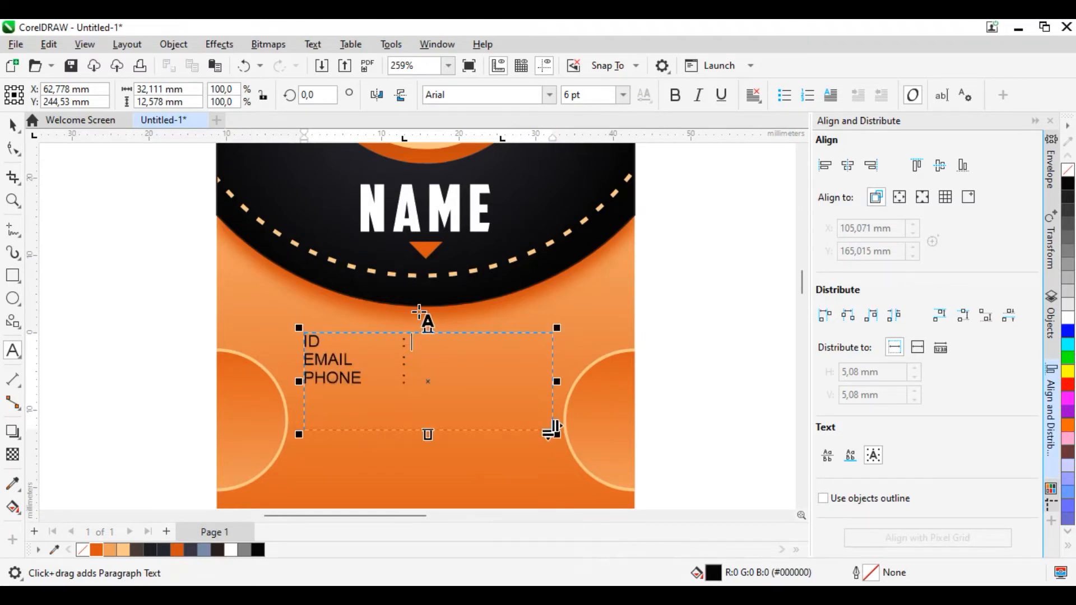
pyautogui.write('TUMINEM')
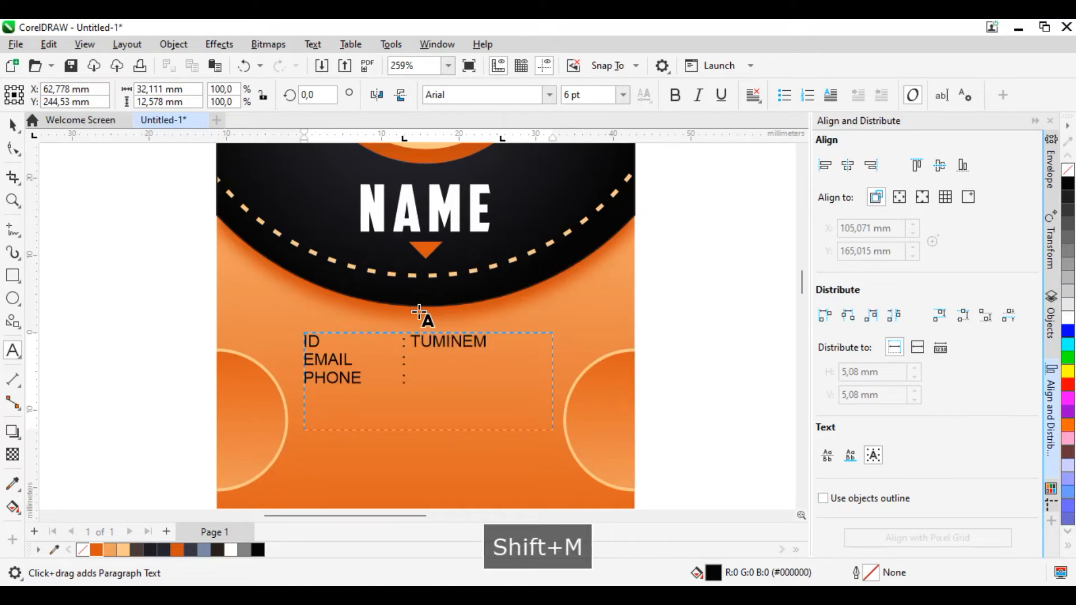
pyautogui.click(429, 361)
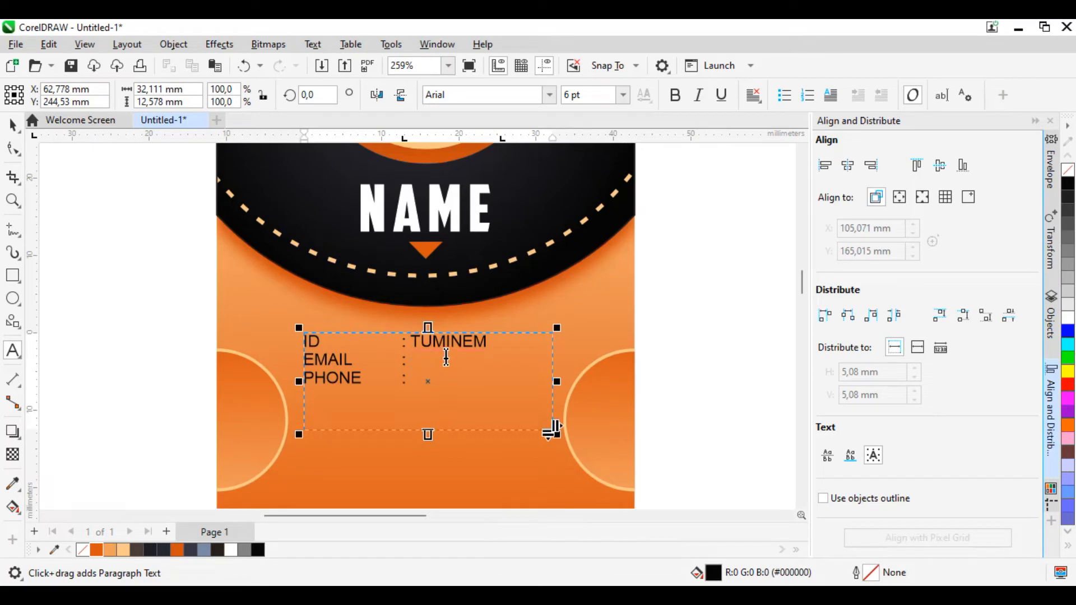
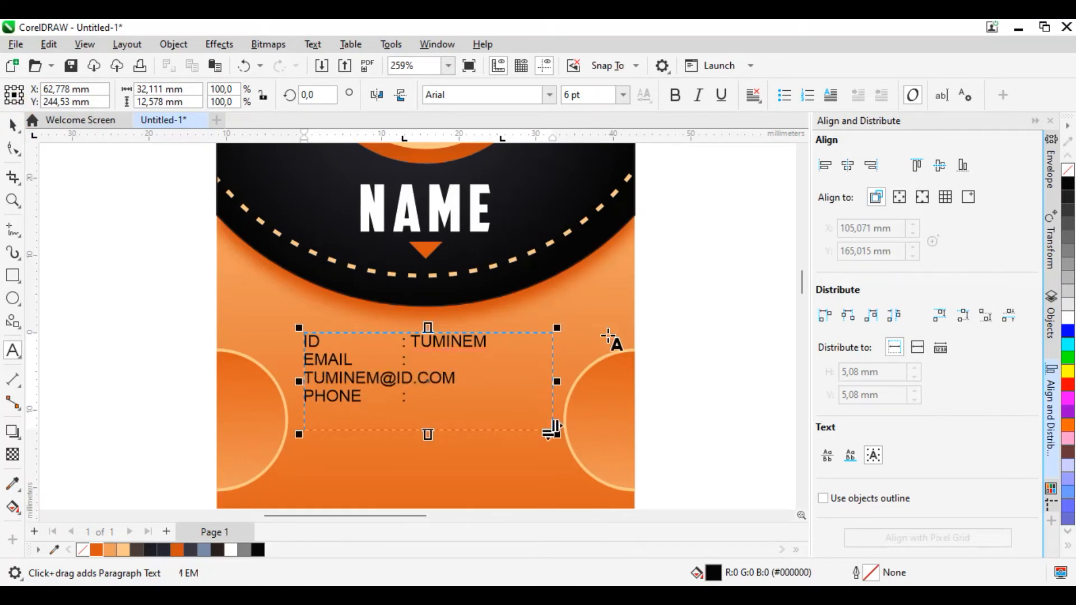
# Step: Widen the text frame from its centre to about 35.8 mm and enter the phone number on the PHONE line
pyautogui.moveTo(556, 382); pyautogui.dragTo(570, 381)
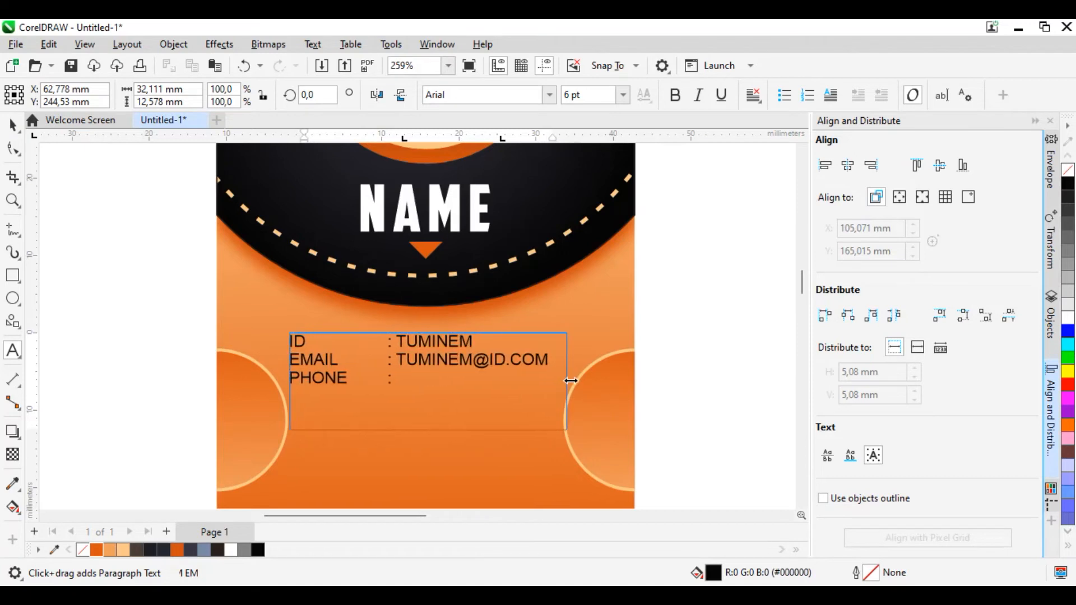
pyautogui.click(399, 381)
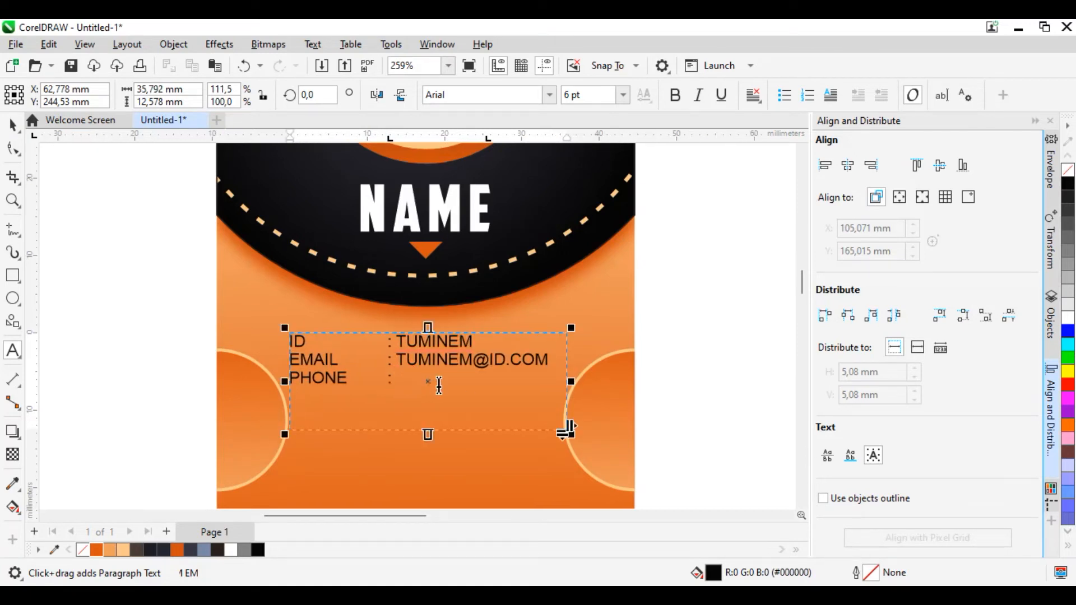
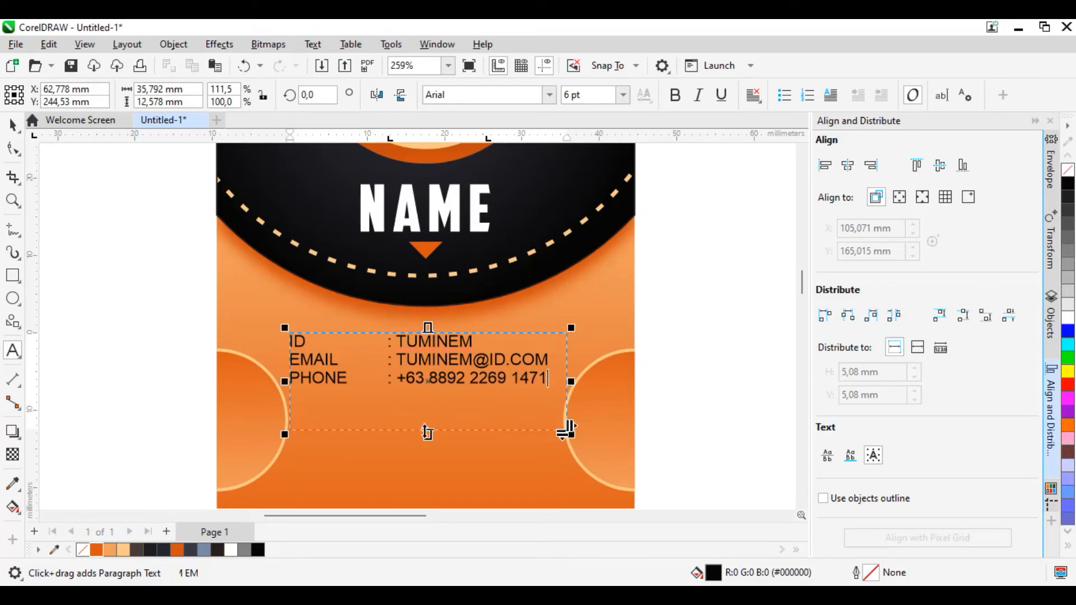
# Step: Shorten the contact text frame to a height of about 8.7 mm and deselect it
pyautogui.moveTo(567, 429); pyautogui.dragTo(567, 399)
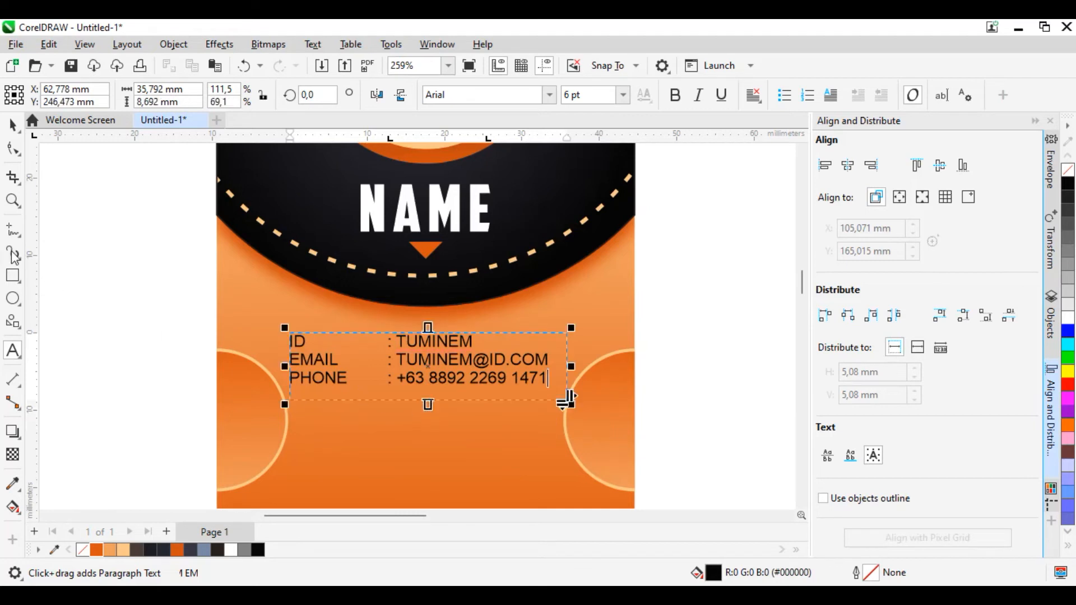
pyautogui.click(12, 125)
pyautogui.click(179, 329)
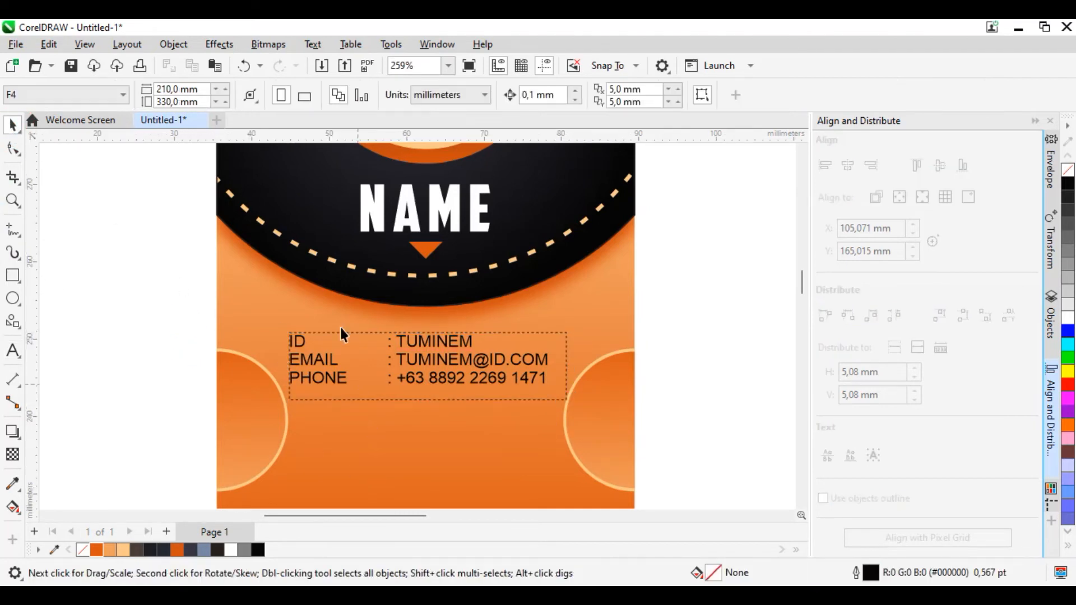
# Step: Insert a Code 39 barcode with the data 7885566+3554, keeping the default barcode properties
pyautogui.click(182, 49)
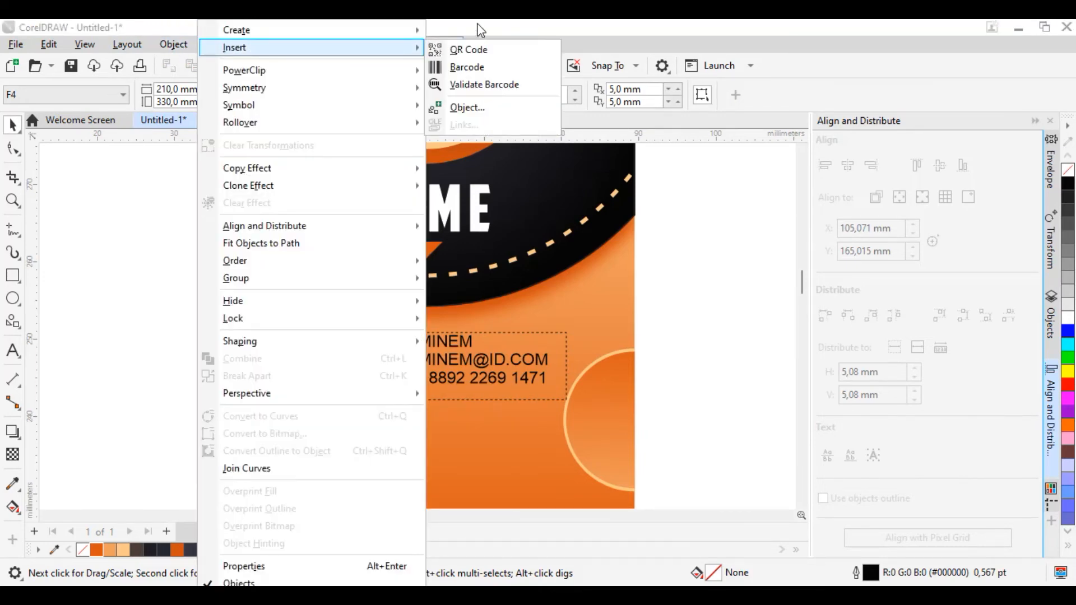
pyautogui.moveTo(275, 40)
pyautogui.moveTo(181, 47)
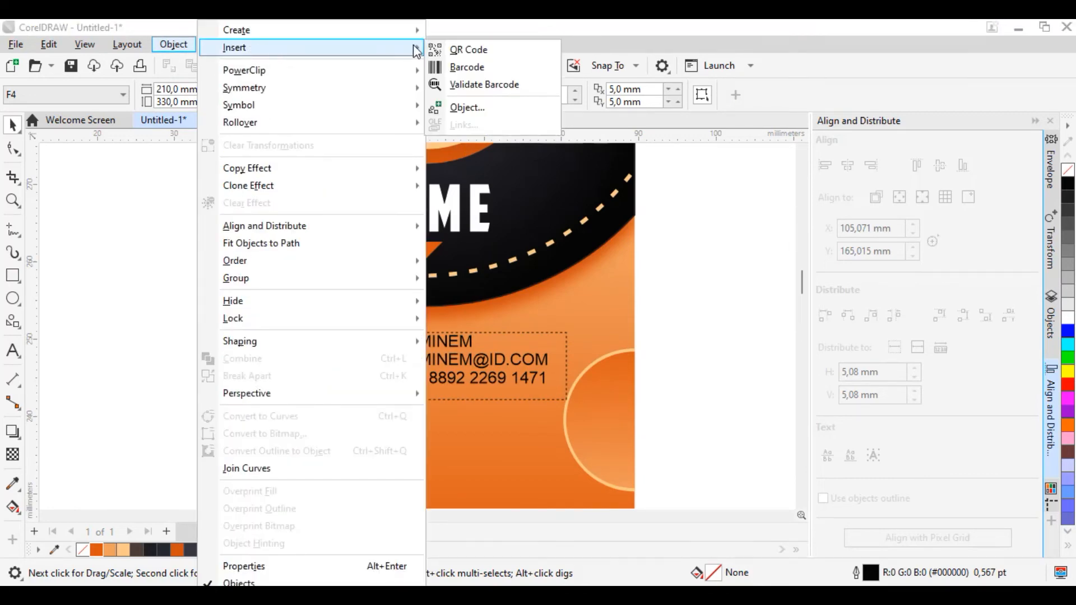
pyautogui.click(467, 66)
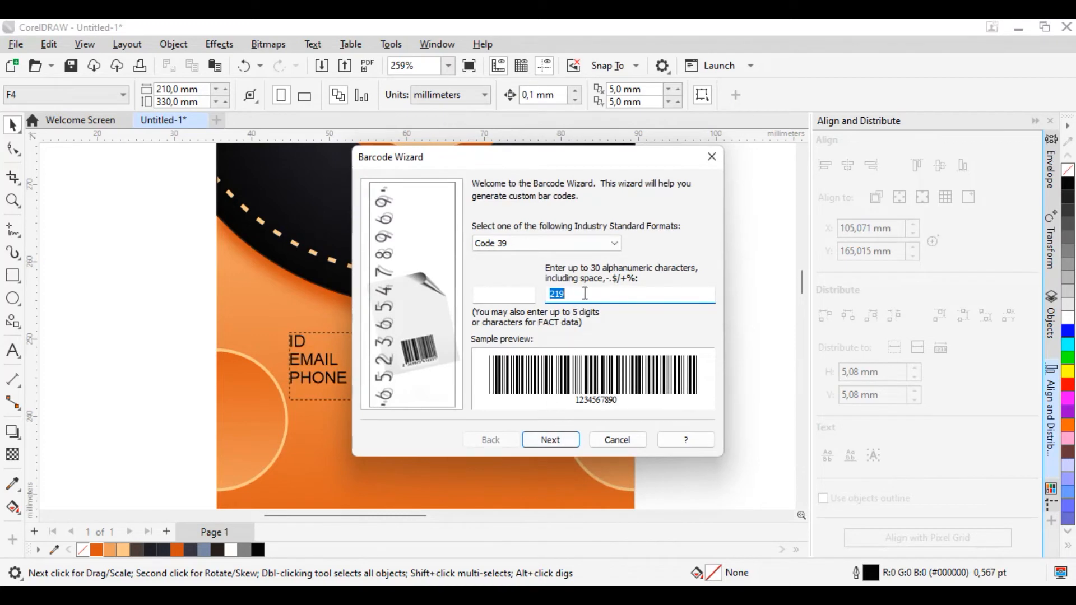
pyautogui.write('7885566+3554')
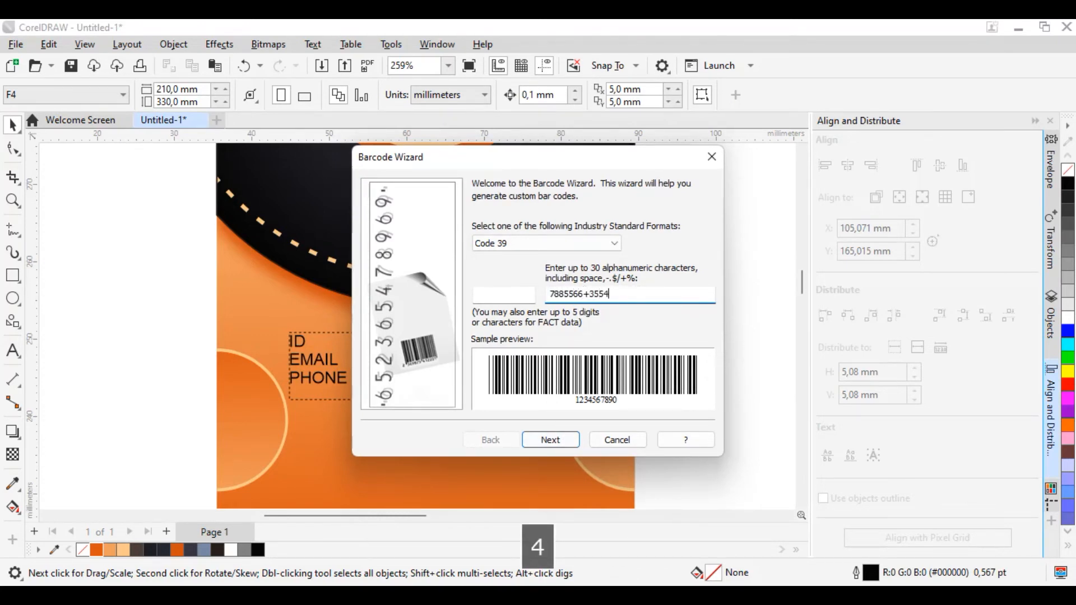
pyautogui.click(563, 444)
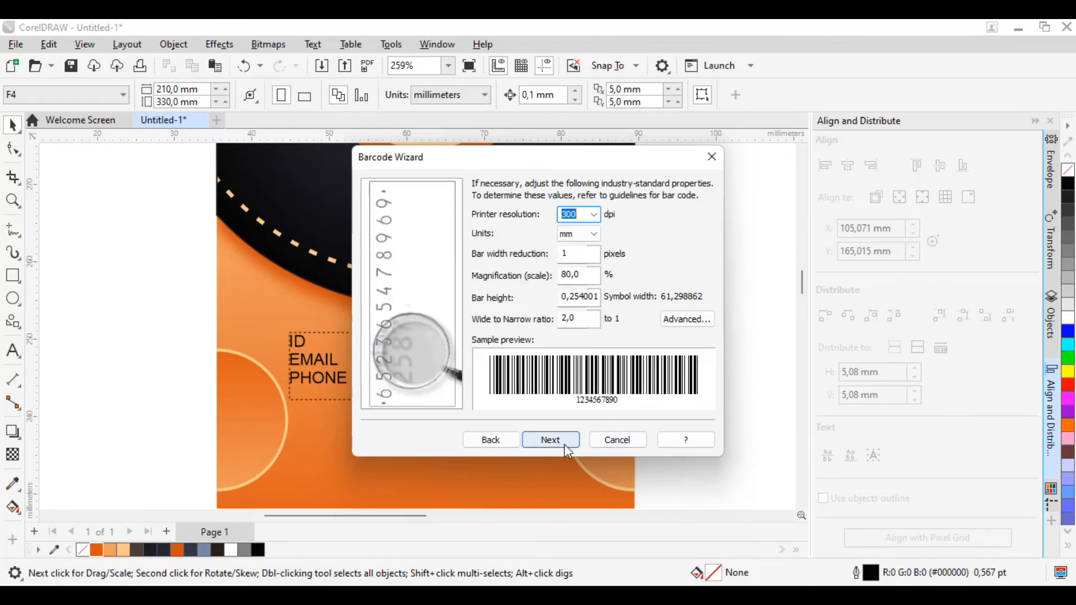
pyautogui.click(565, 443)
pyautogui.click(563, 439)
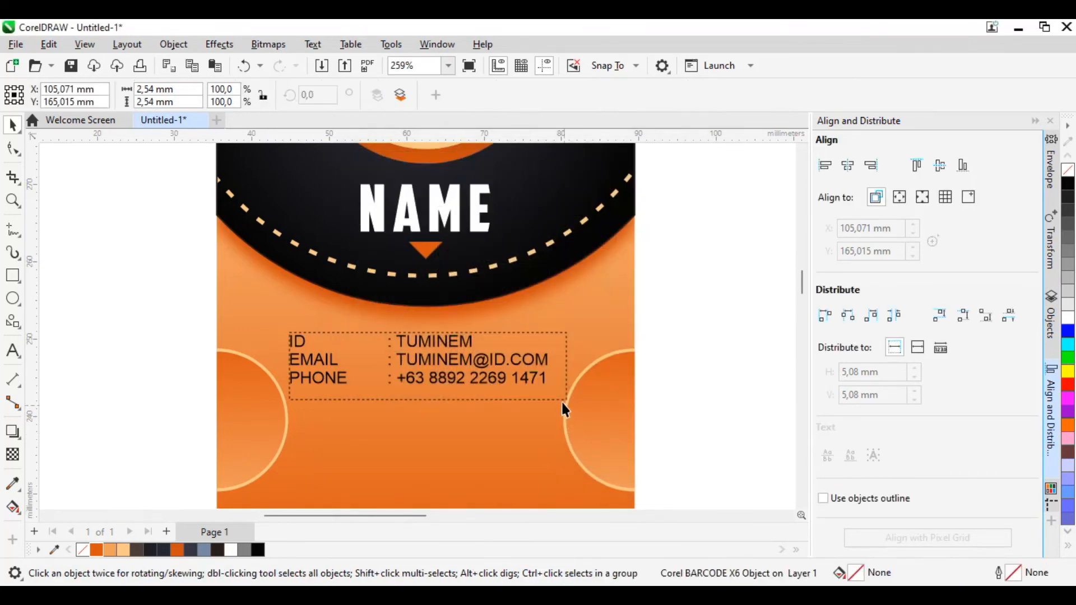
# Step: Move the barcode onto the lower part of the card and scale it down proportionally to about 38 x 5.8 mm
pyautogui.scroll(-3, 555, 381)
pyautogui.scroll(-5, 552, 367)
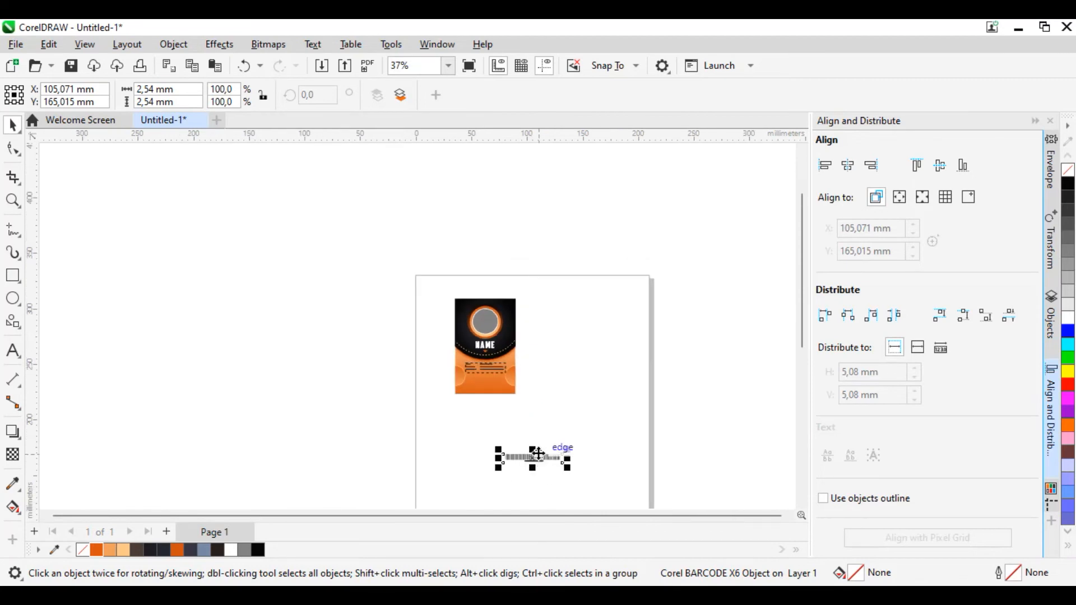
pyautogui.scroll(2, 530, 464)
pyautogui.moveTo(529, 467); pyautogui.dragTo(496, 398)
pyautogui.moveTo(438, 294); pyautogui.dragTo(432, 285)
pyautogui.scroll(4, 466, 265)
pyautogui.moveTo(569, 290); pyautogui.dragTo(476, 263)
pyautogui.scroll(2, 337, 315)
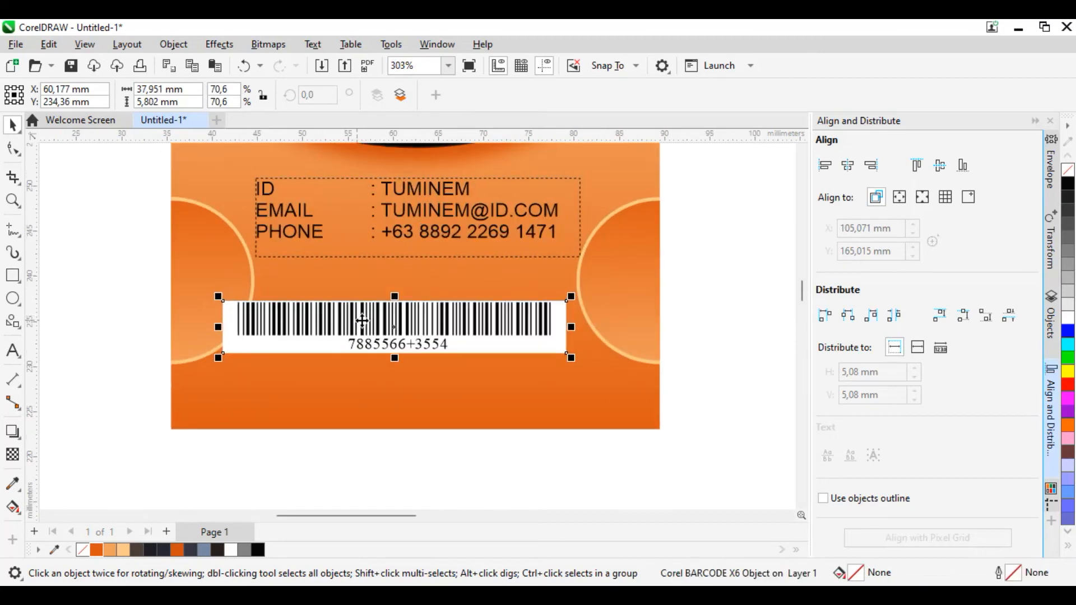
# Step: Fit the barcode between the two half circles below the contact lines and center it horizontally on the card
pyautogui.scroll(1, 357, 320)
pyautogui.moveTo(406, 326); pyautogui.dragTo(441, 292)
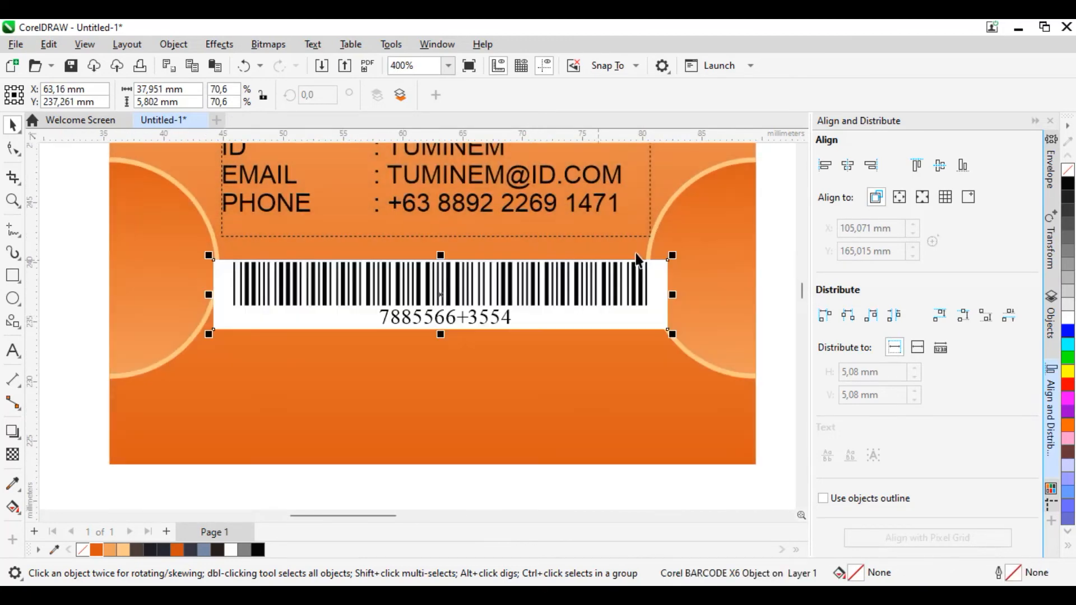
pyautogui.moveTo(672, 256); pyautogui.dragTo(656, 255)
pyautogui.keyDown('shift'); pyautogui.click(511, 405); pyautogui.keyUp('shift')
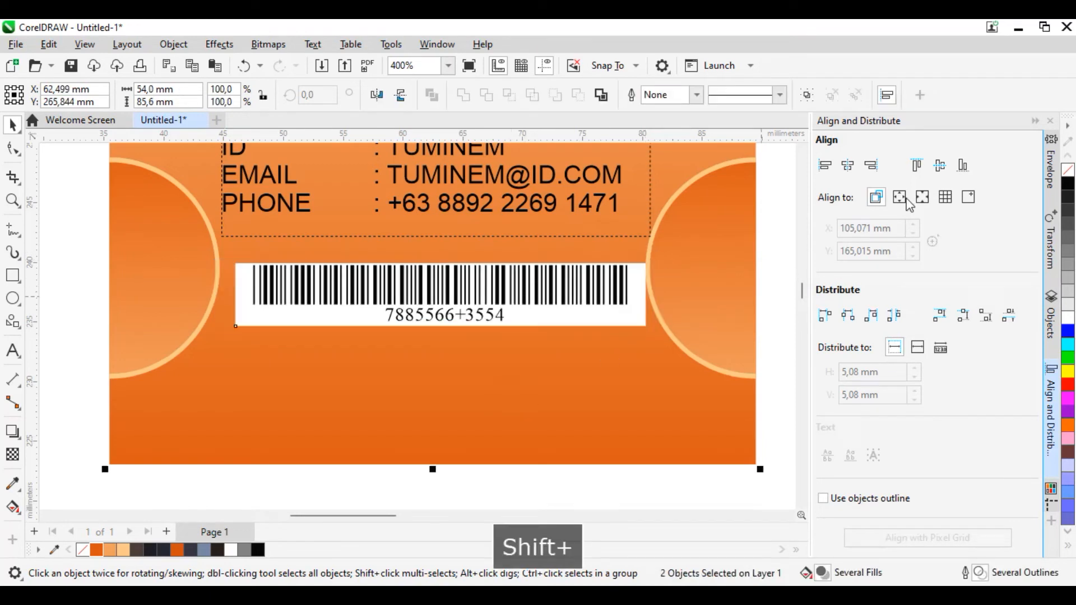
pyautogui.click(847, 165)
# Step: Draw a thin rectangle about 34.8 x 0.2 mm below the barcode, filled light orange #FBC887 with no outline
pyautogui.scroll(-2, 543, 398)
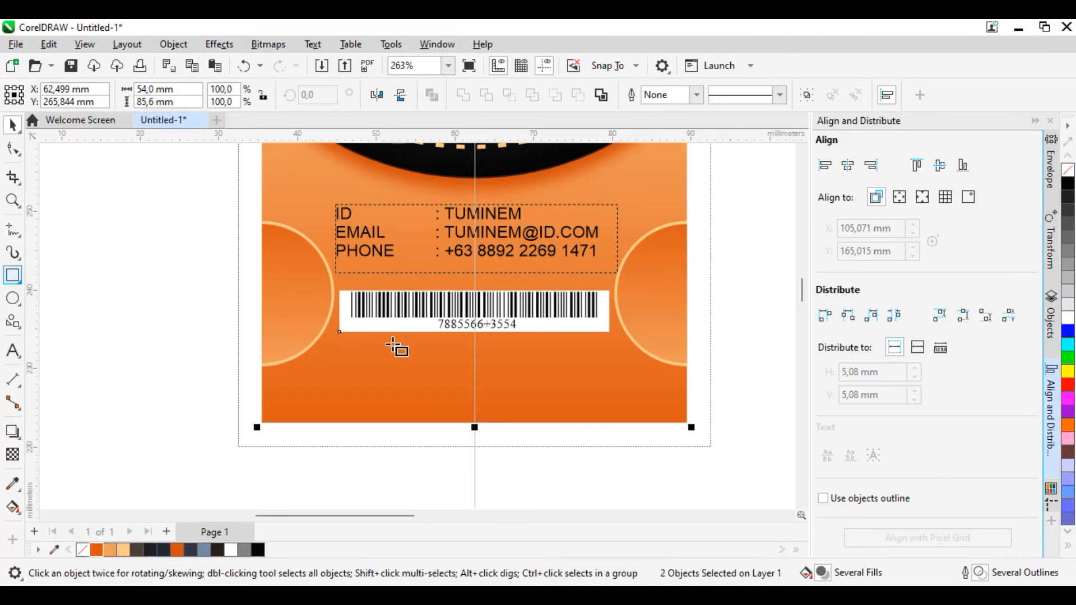
pyautogui.scroll(2, 381, 350)
pyautogui.moveTo(320, 351); pyautogui.dragTo(741, 348)
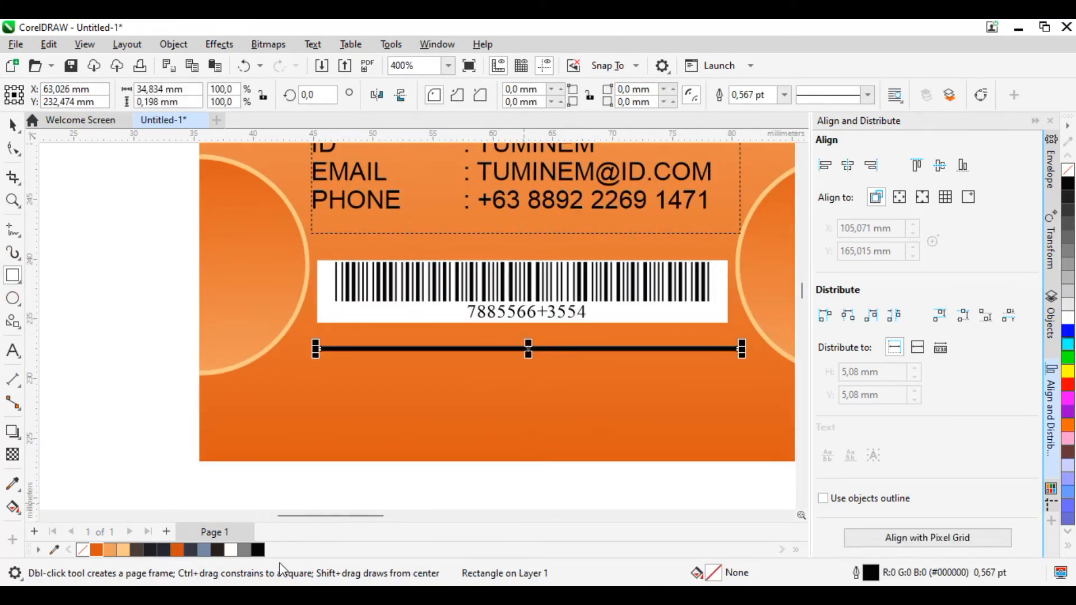
pyautogui.click(124, 549)
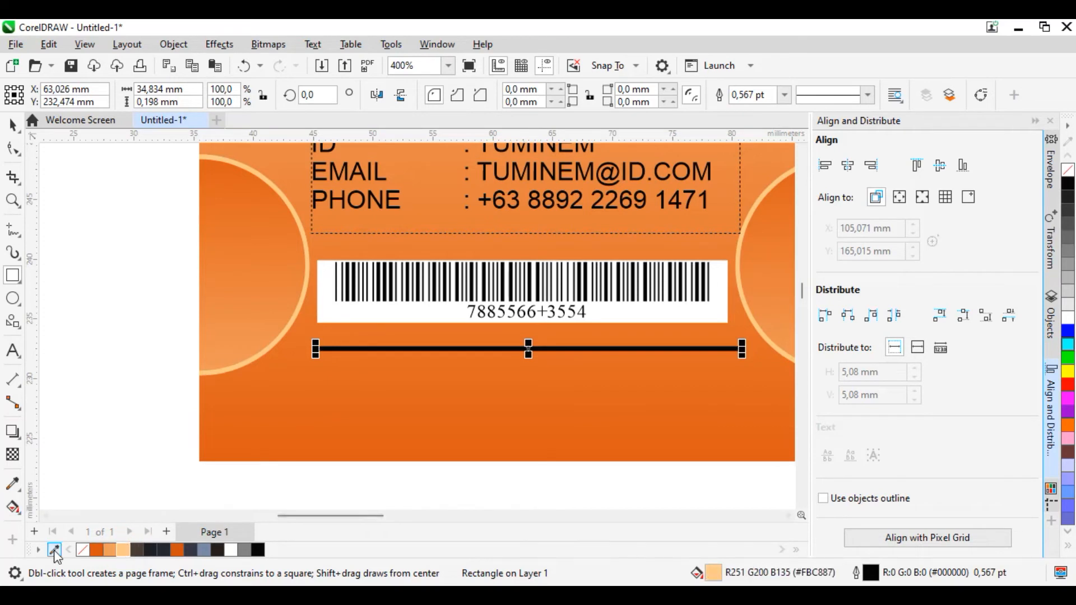
pyautogui.rightClick(84, 550)
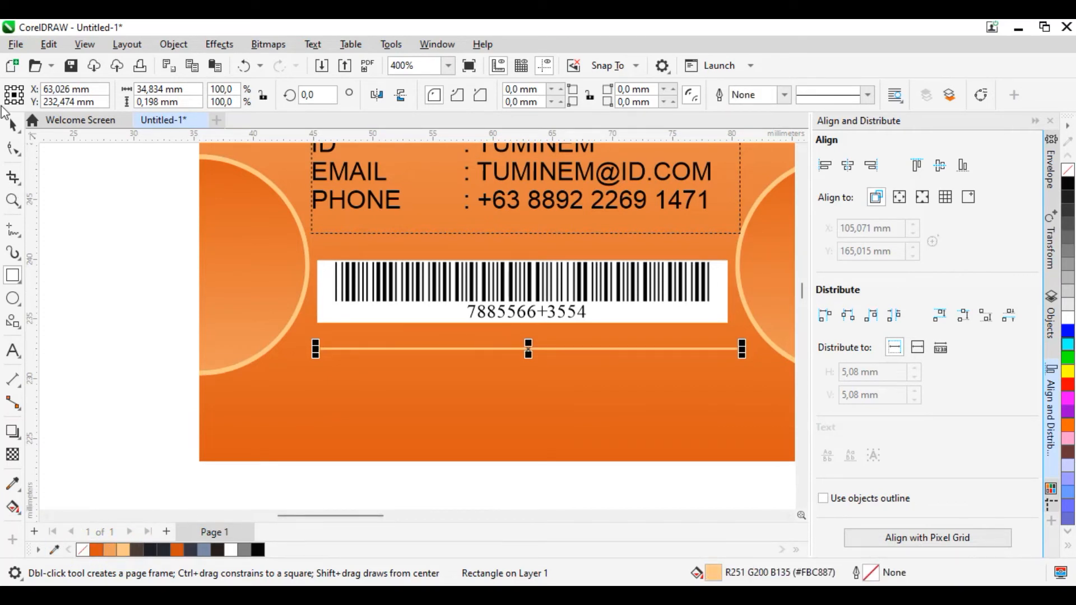
# Step: Center the thin light orange bar horizontally on the card and widen it from its centre to about 38.4 mm
pyautogui.keyDown('shift'); pyautogui.click(619, 402); pyautogui.keyUp('shift')
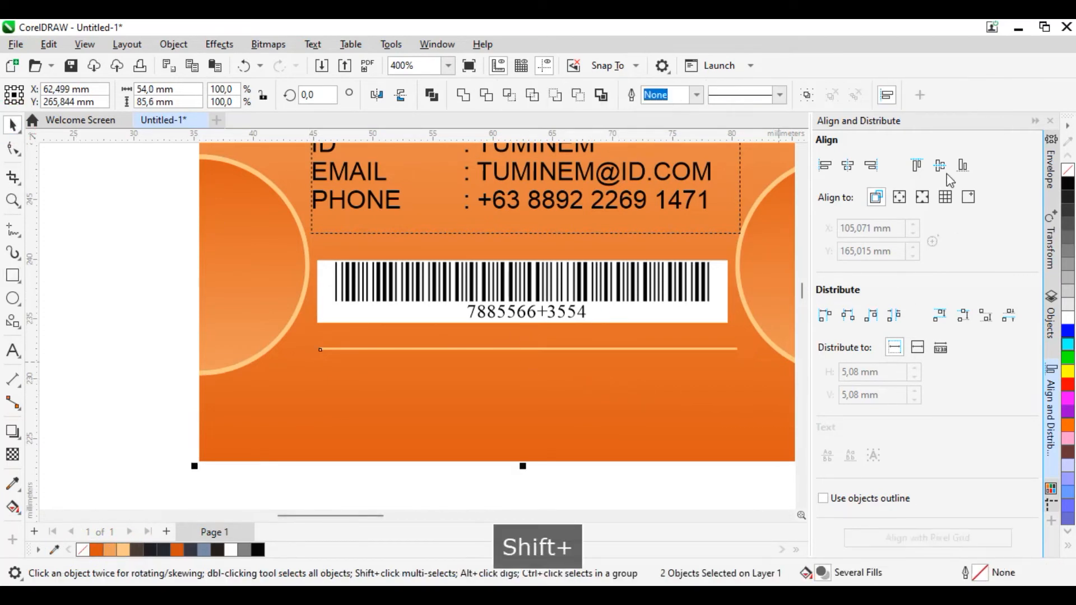
pyautogui.click(847, 168)
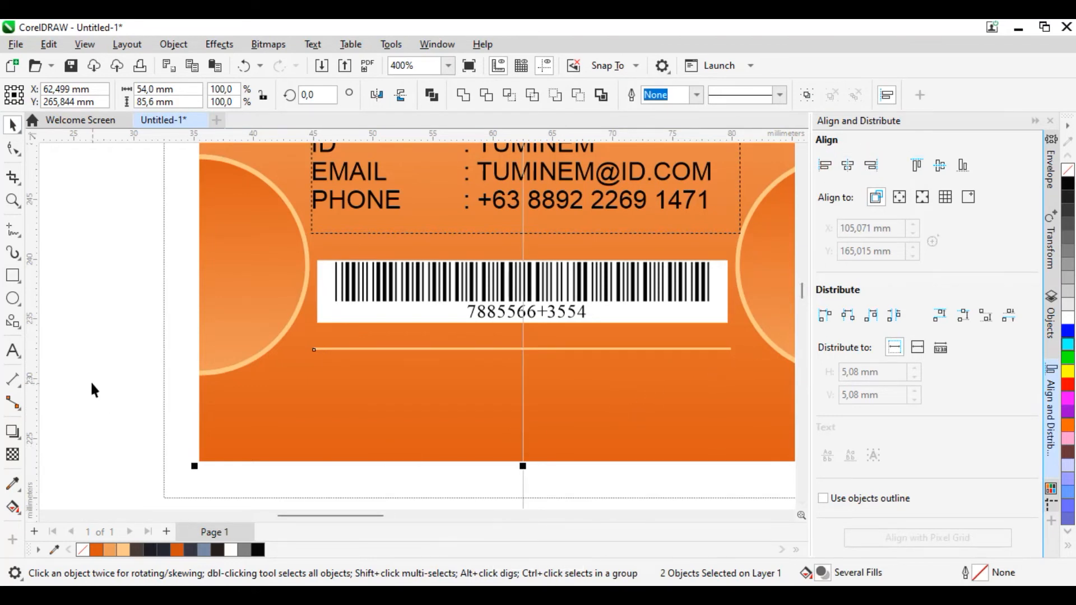
pyautogui.click(108, 387)
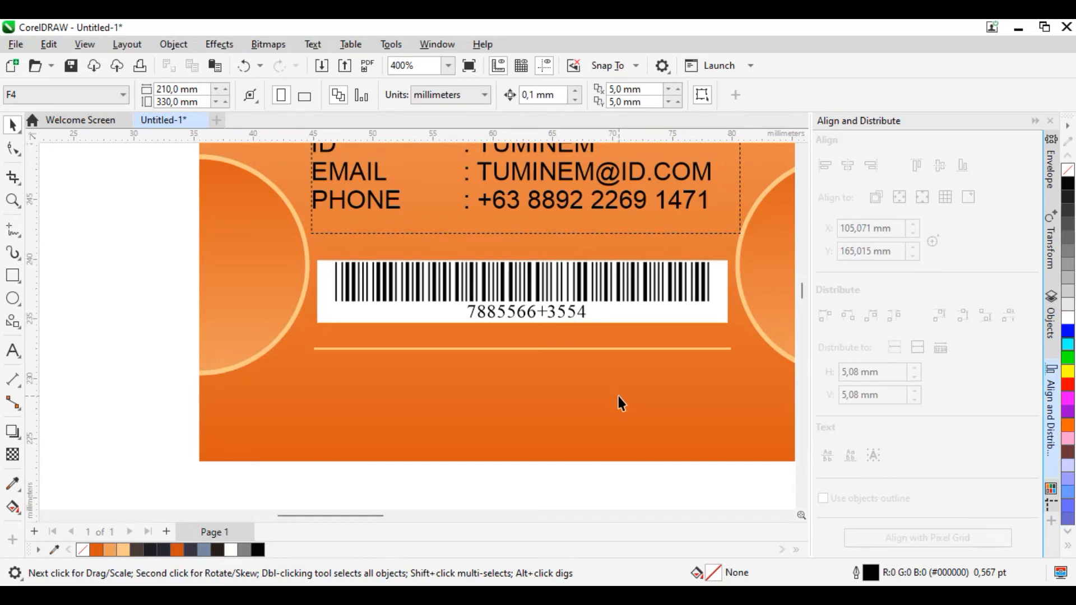
pyautogui.click(610, 349)
pyautogui.moveTo(737, 349); pyautogui.dragTo(756, 350)
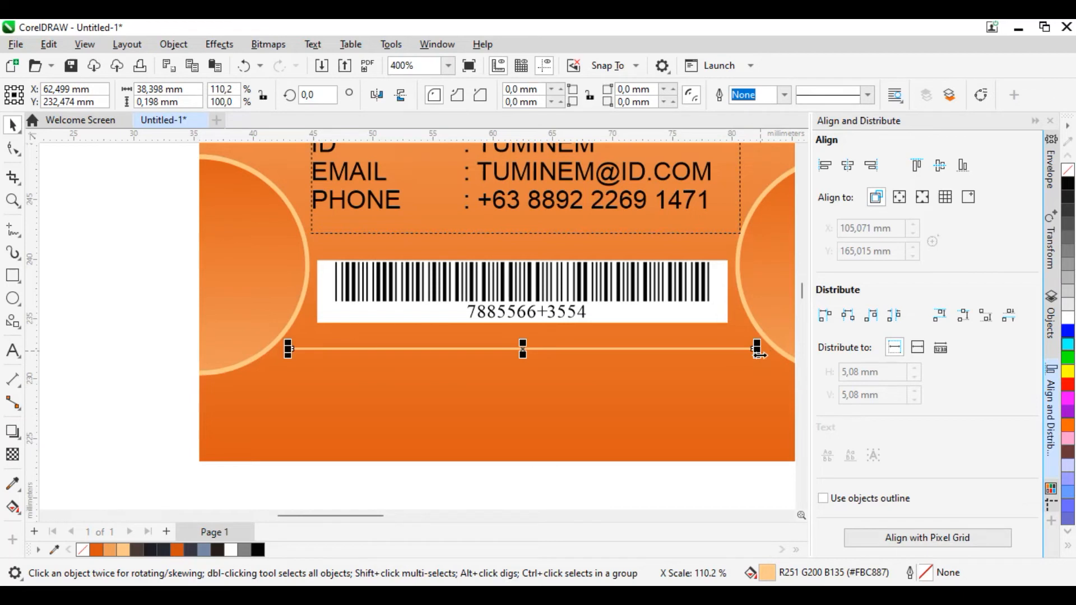
pyautogui.click(13, 351)
pyautogui.click(262, 402)
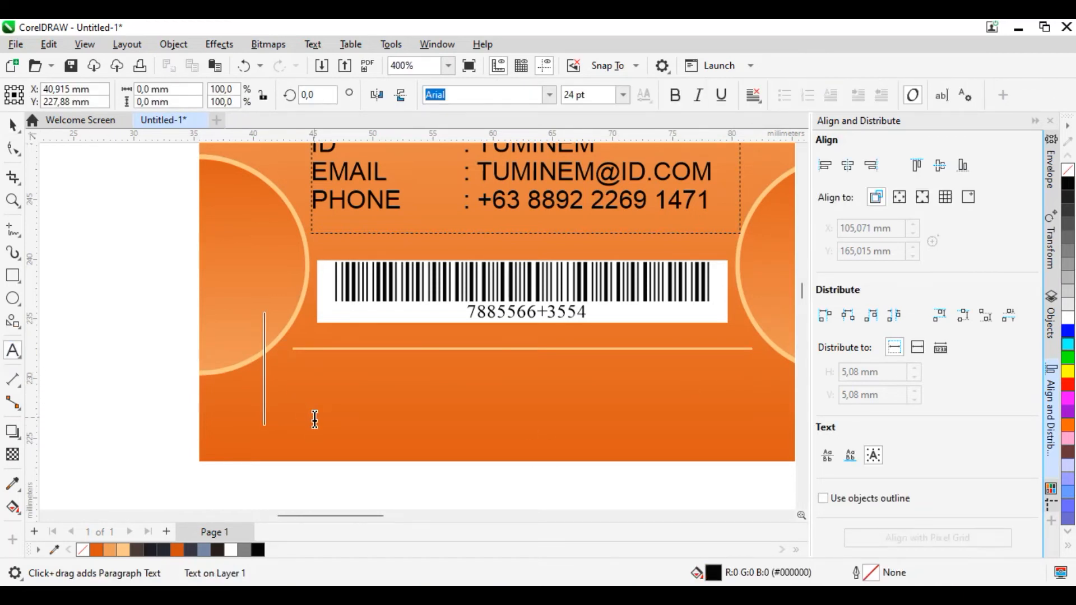
pyautogui.press('capslock')
pyautogui.write('WWW.')
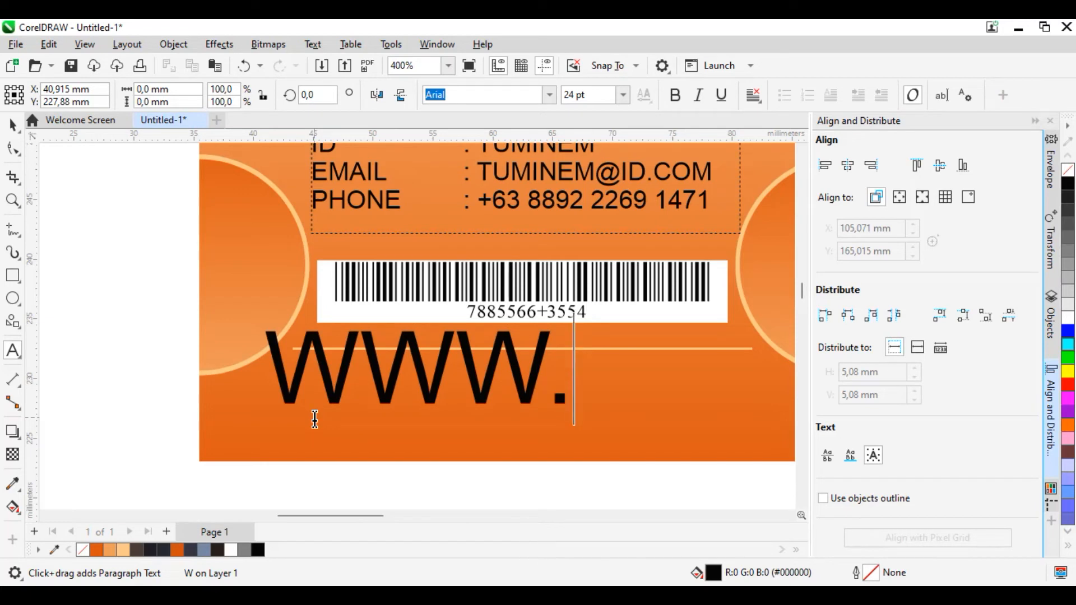
pyautogui.write('TUMI')
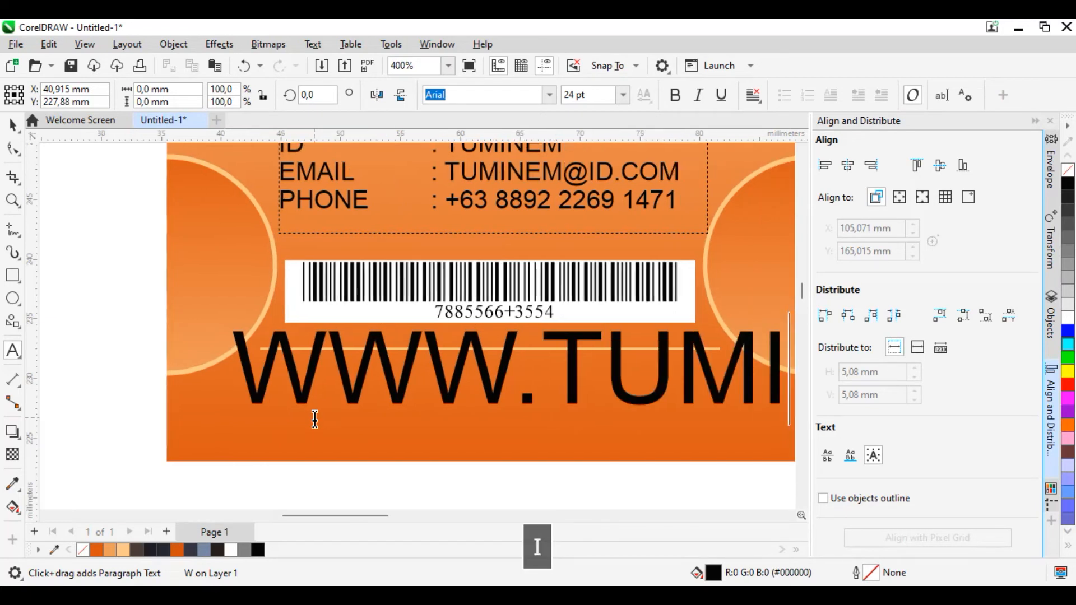
pyautogui.write('NEM.ID')
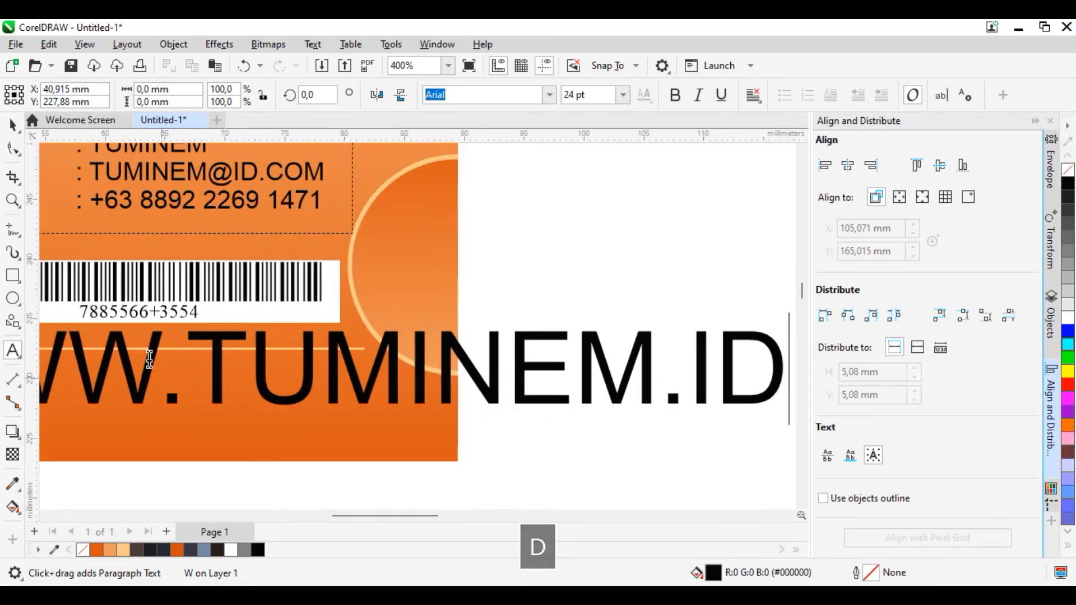
# Step: Scale the website text down proportionally to about 7.3 pt below the thin bar and set its font to Arial Rounded MT Bold
pyautogui.click(20, 126)
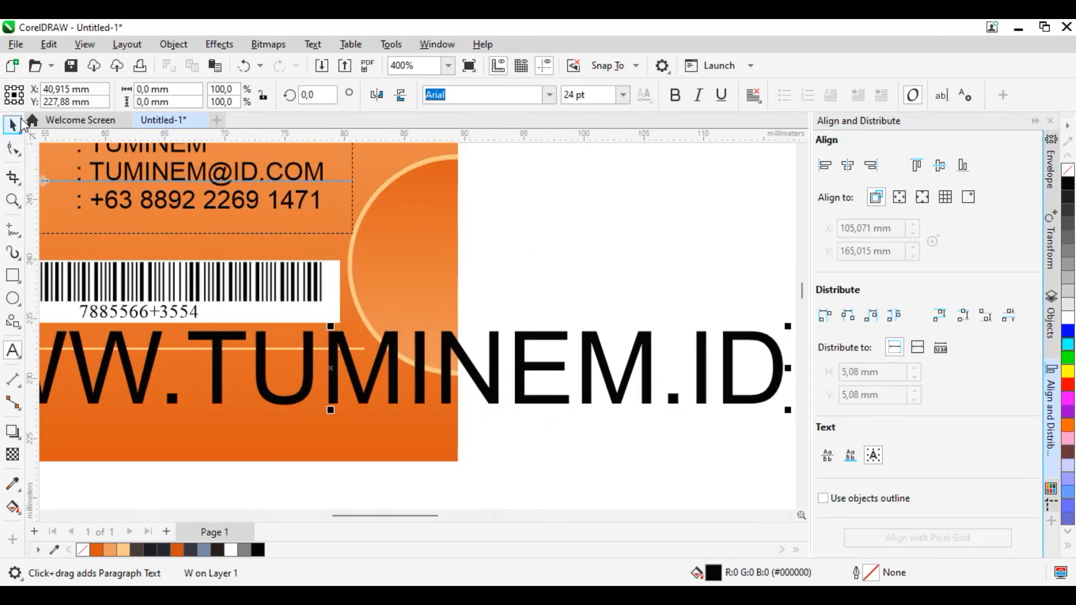
pyautogui.click(17, 124)
pyautogui.moveTo(789, 324); pyautogui.dragTo(377, 387)
pyautogui.scroll(-3, 547, 334)
pyautogui.scroll(2, 320, 374)
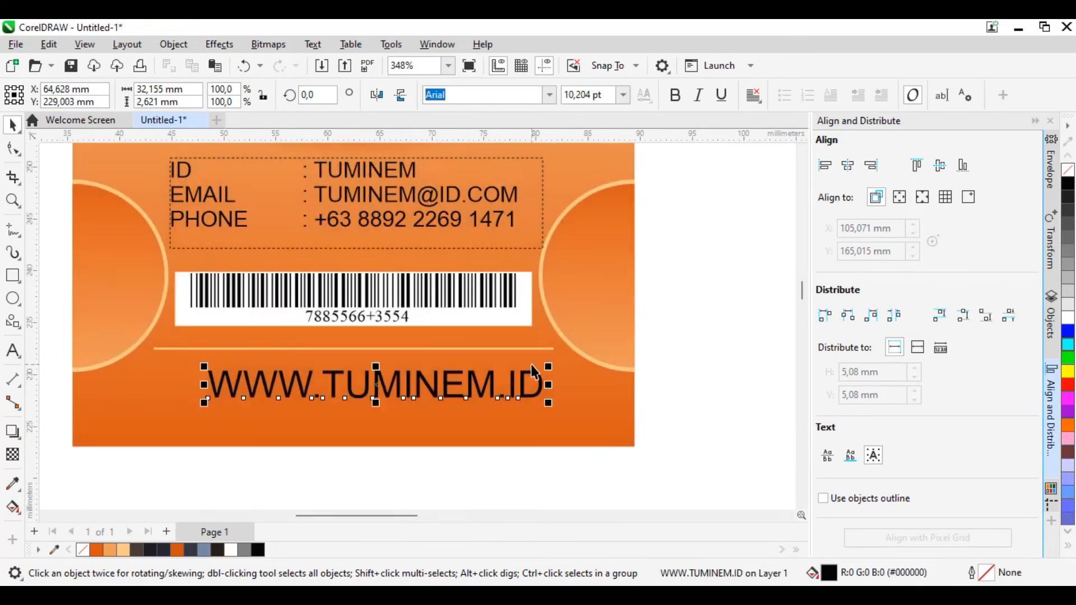
pyautogui.moveTo(551, 365); pyautogui.dragTo(452, 374)
pyautogui.click(549, 95)
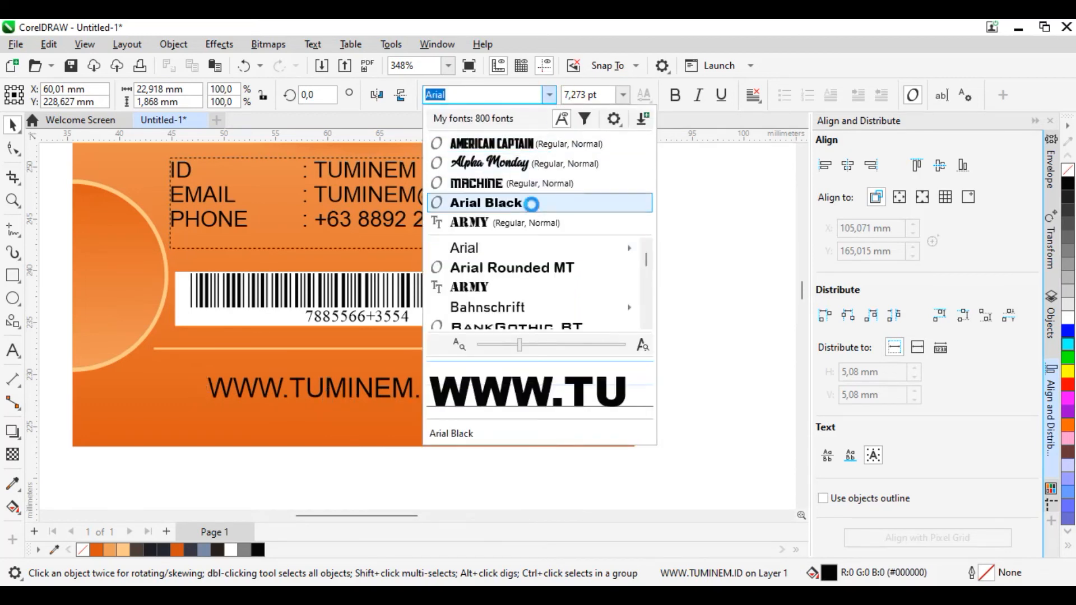
pyautogui.click(552, 268)
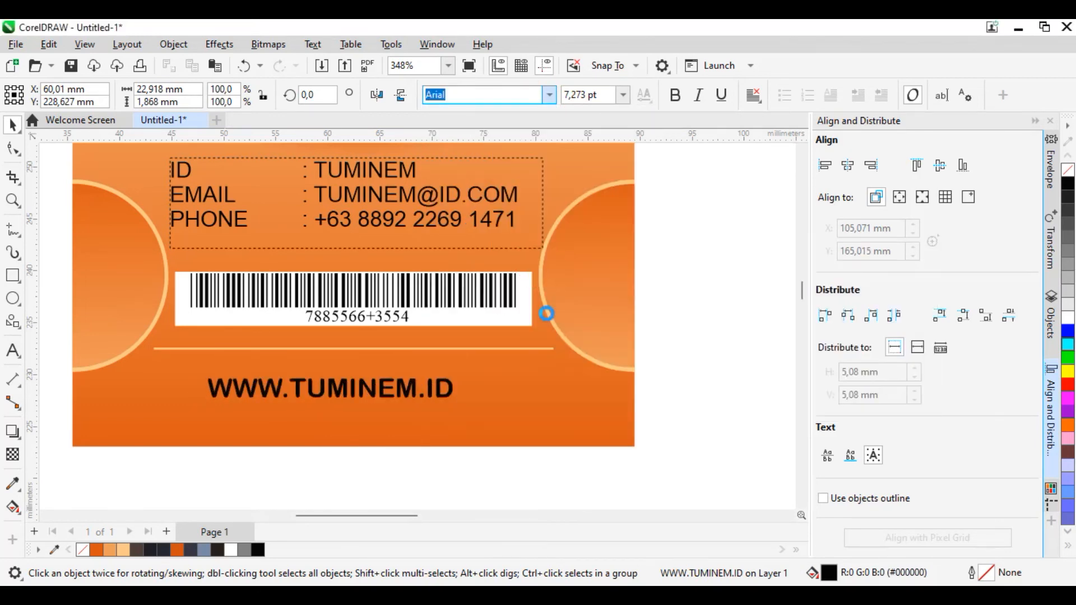
# Step: Move the website text closer beneath the thin bar and fill it light orange #FBC887
pyautogui.scroll(1, 337, 395)
pyautogui.moveTo(358, 389); pyautogui.dragTo(361, 372)
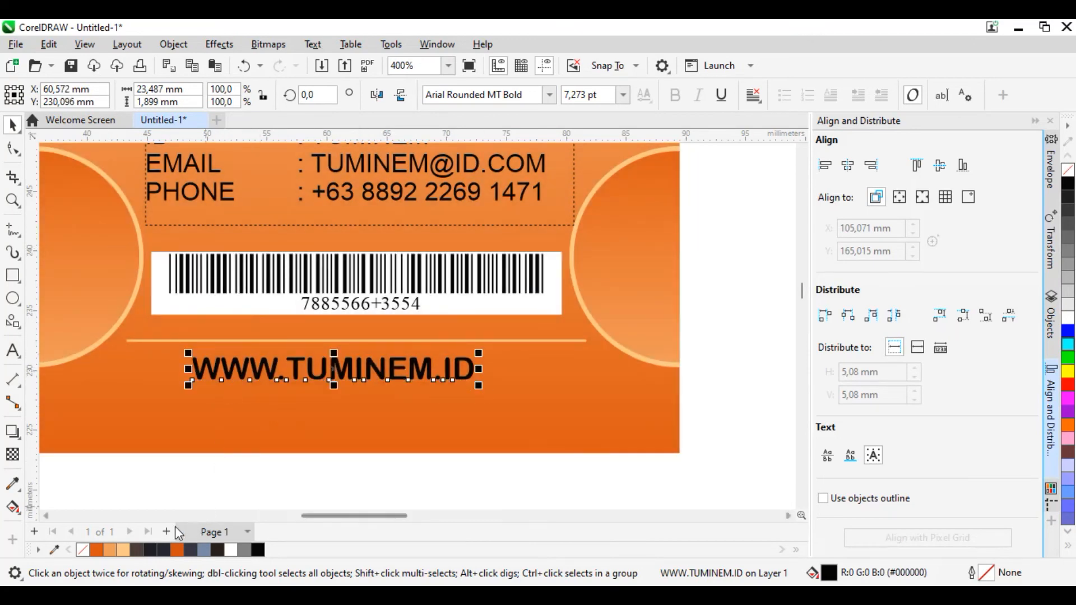
pyautogui.click(124, 549)
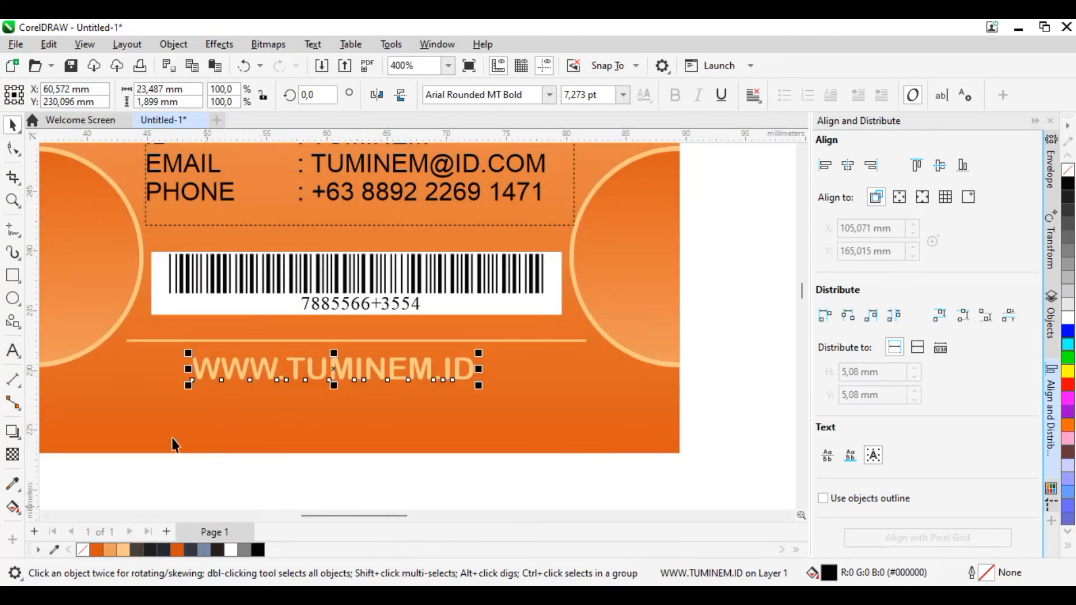
# Step: Widen the website text's letter spacing slightly and center the text horizontally on the card
pyautogui.click(11, 149)
pyautogui.moveTo(483, 390); pyautogui.dragTo(503, 388)
pyautogui.click(13, 124)
pyautogui.keyDown('shift'); pyautogui.click(533, 386); pyautogui.keyUp('shift')
pyautogui.click(848, 165)
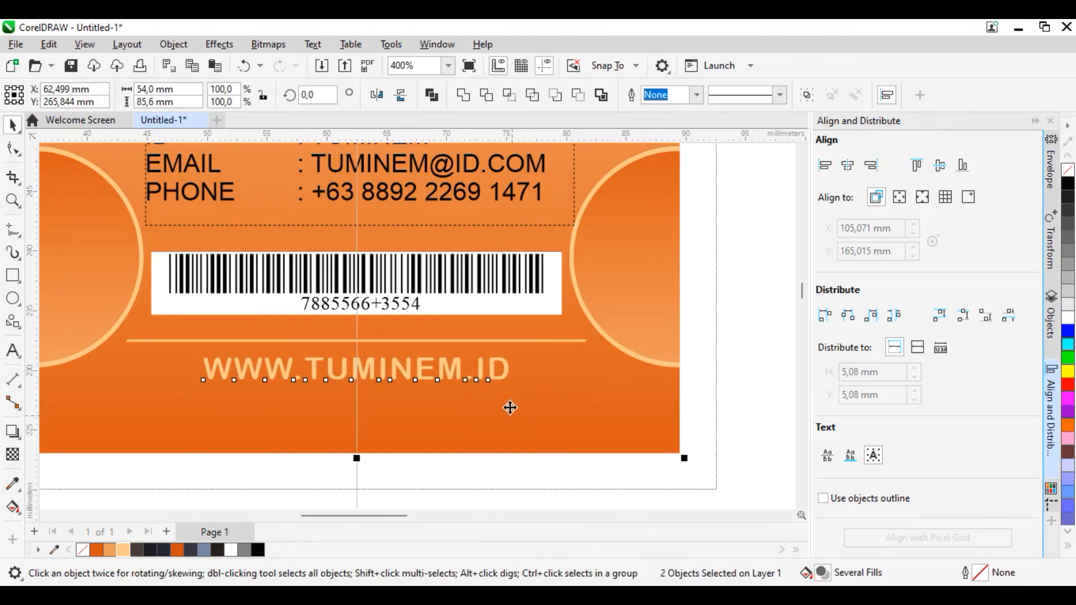
# Step: Draw a thin vertical rectangle about 0.17 x 20.6 mm across the card's top edge, filled light orange #FBC887 with no outline
pyautogui.scroll(-3, 493, 426)
pyautogui.scroll(-4, 468, 403)
pyautogui.scroll(-2, 478, 401)
pyautogui.scroll(5, 456, 204)
pyautogui.scroll(3, 497, 301)
pyautogui.scroll(2, 418, 184)
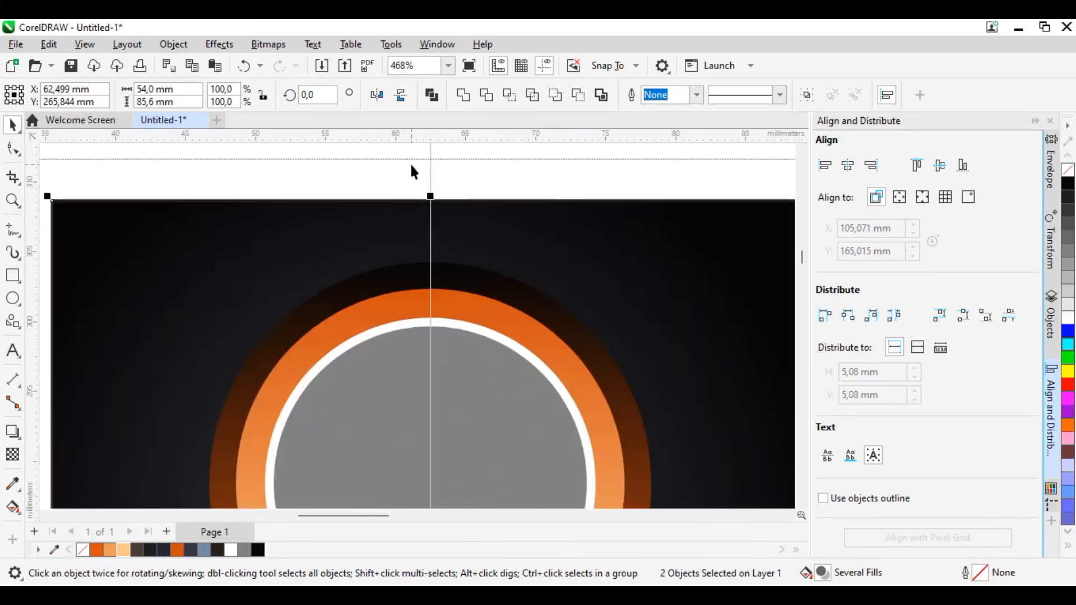
pyautogui.click(12, 275)
pyautogui.moveTo(343, 189); pyautogui.dragTo(343, 477)
pyautogui.click(123, 551)
pyautogui.rightClick(82, 549)
# Step: Center the thin vertical bar horizontally on the card and align its top with the black header's top edge
pyautogui.click(13, 126)
pyautogui.keyDown('shift'); pyautogui.click(504, 223); pyautogui.keyUp('shift')
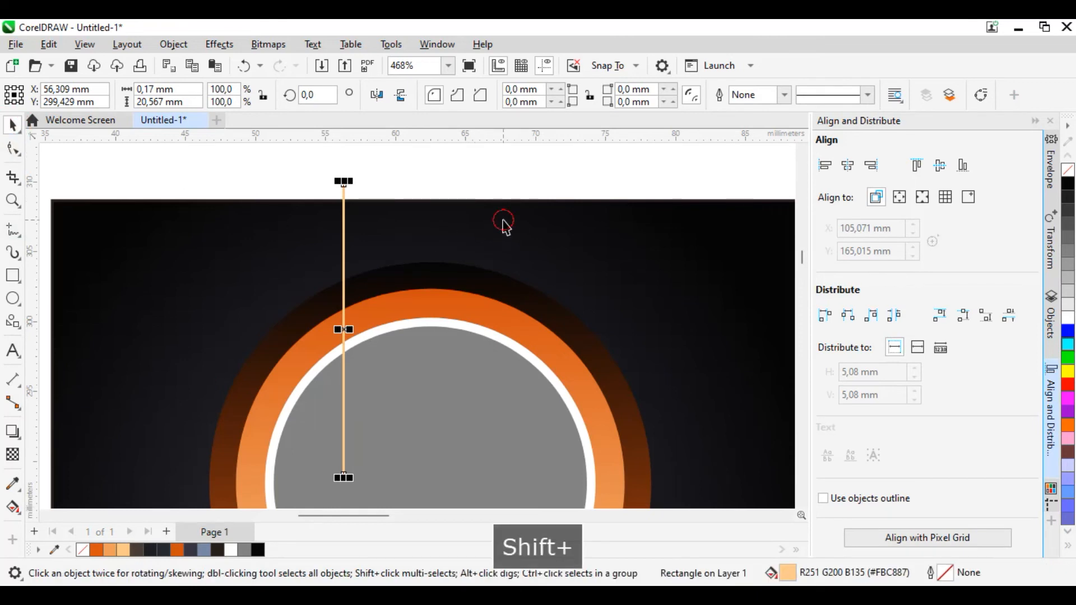
pyautogui.click(847, 165)
pyautogui.click(545, 159)
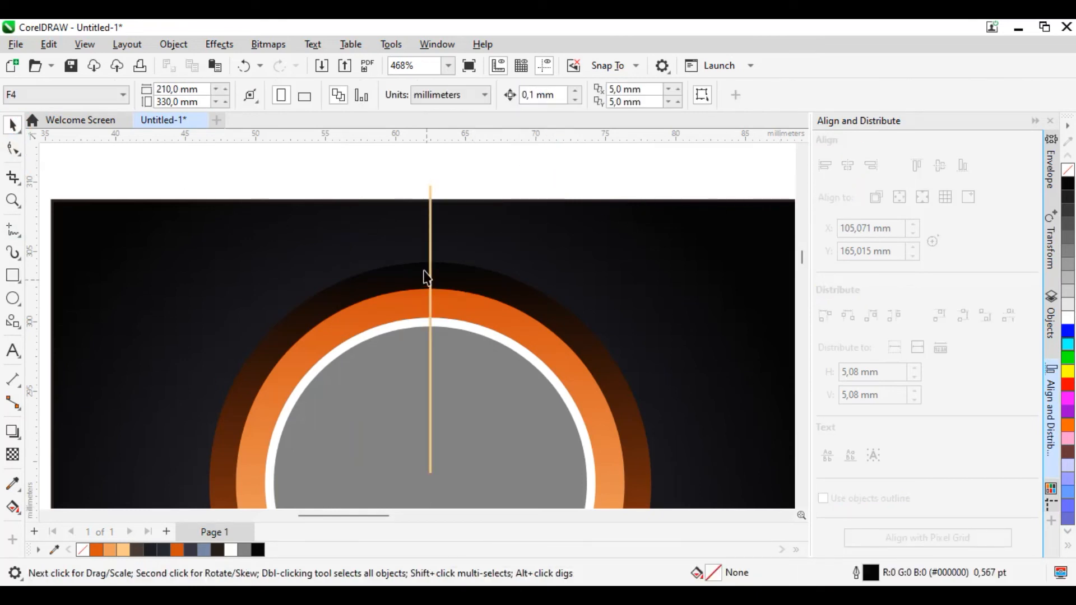
pyautogui.click(430, 212)
pyautogui.scroll(1, 430, 216)
pyautogui.keyDown('shift'); pyautogui.click(507, 235); pyautogui.keyUp('shift')
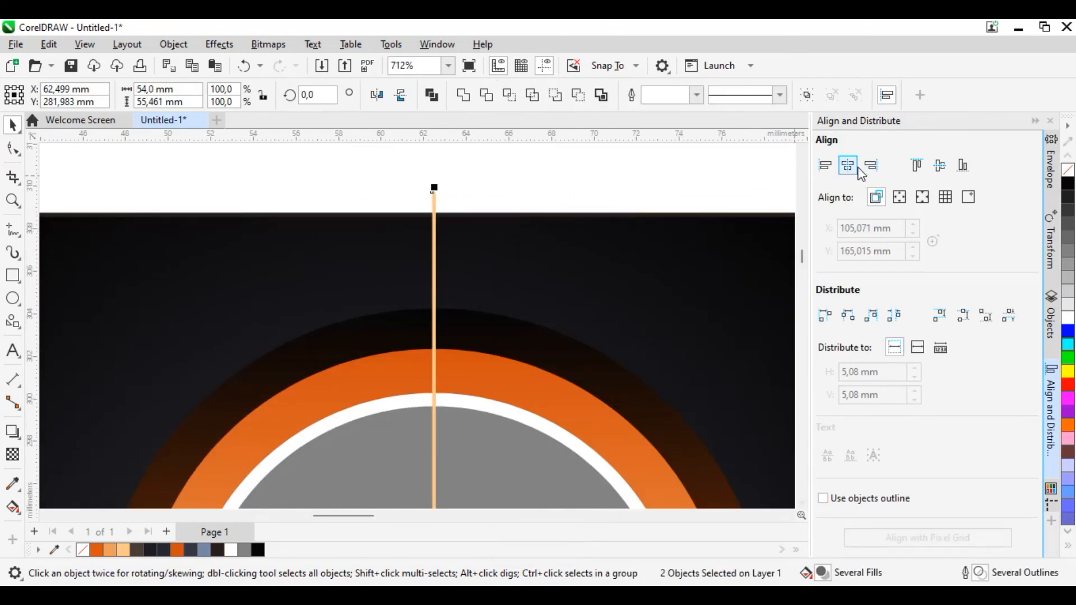
pyautogui.click(917, 167)
pyautogui.click(575, 200)
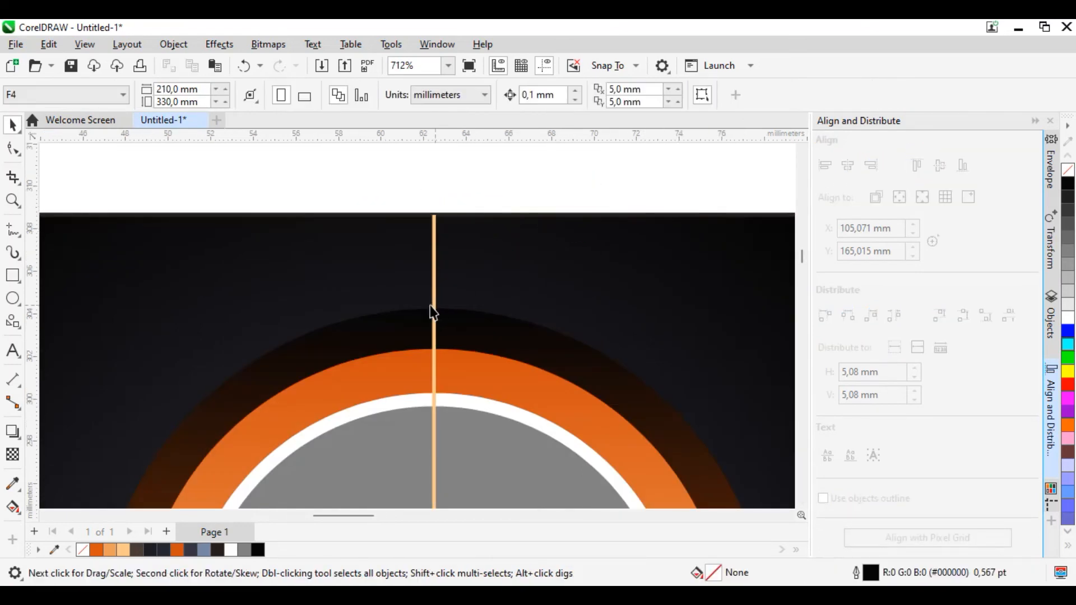
# Step: Reorder the thin vertical bar so it lies in front of the black header but behind the photo circle's rings
pyautogui.click(435, 310)
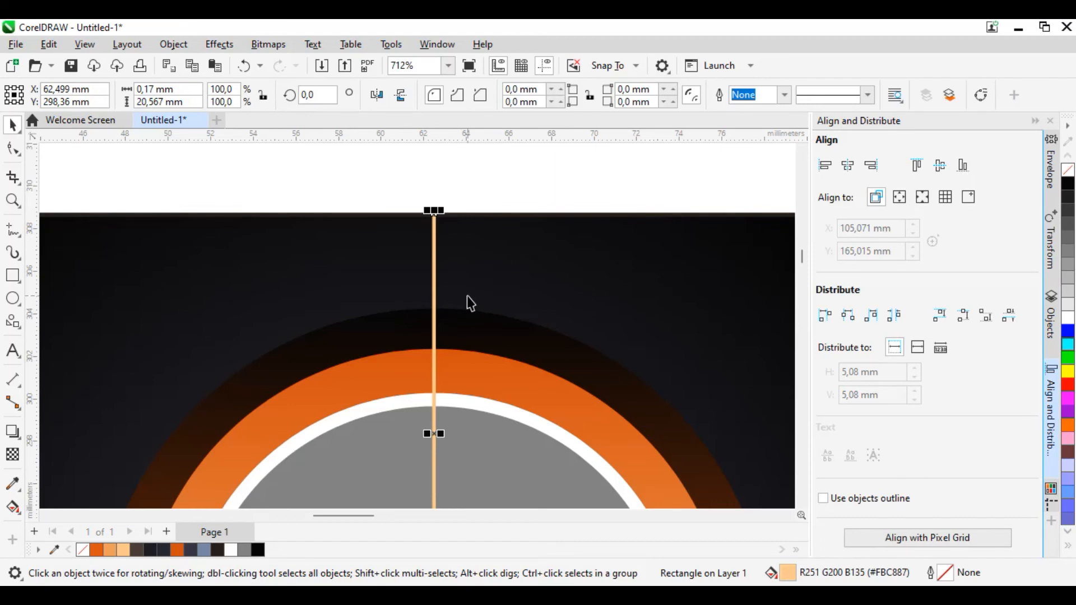
pyautogui.hotkey('ctrl', 'End')
pyautogui.hotkey('ctrl', 'pageup')
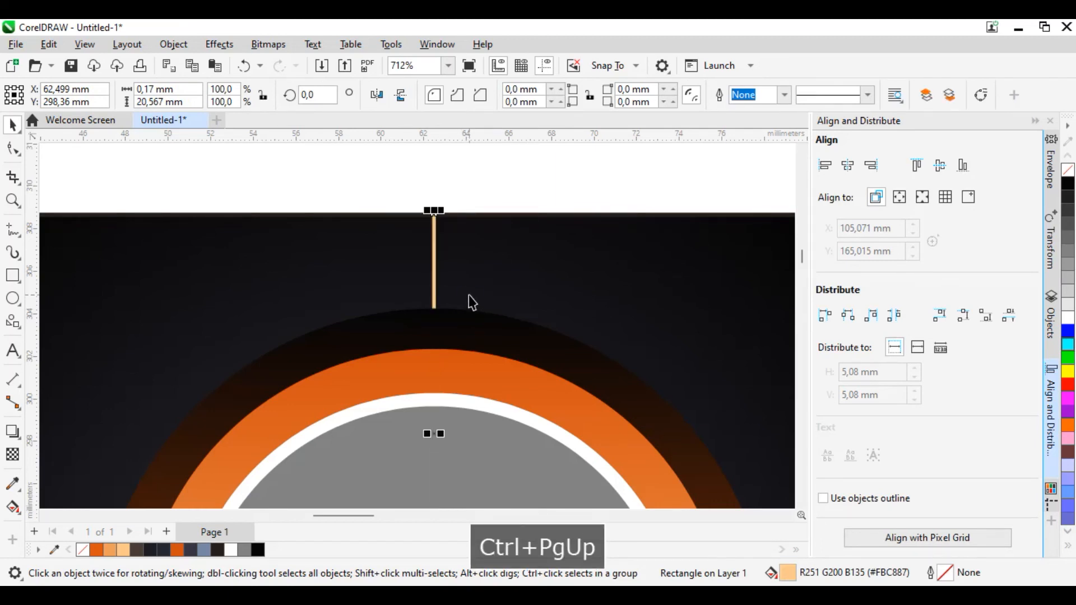
pyautogui.scroll(-2, 471, 302)
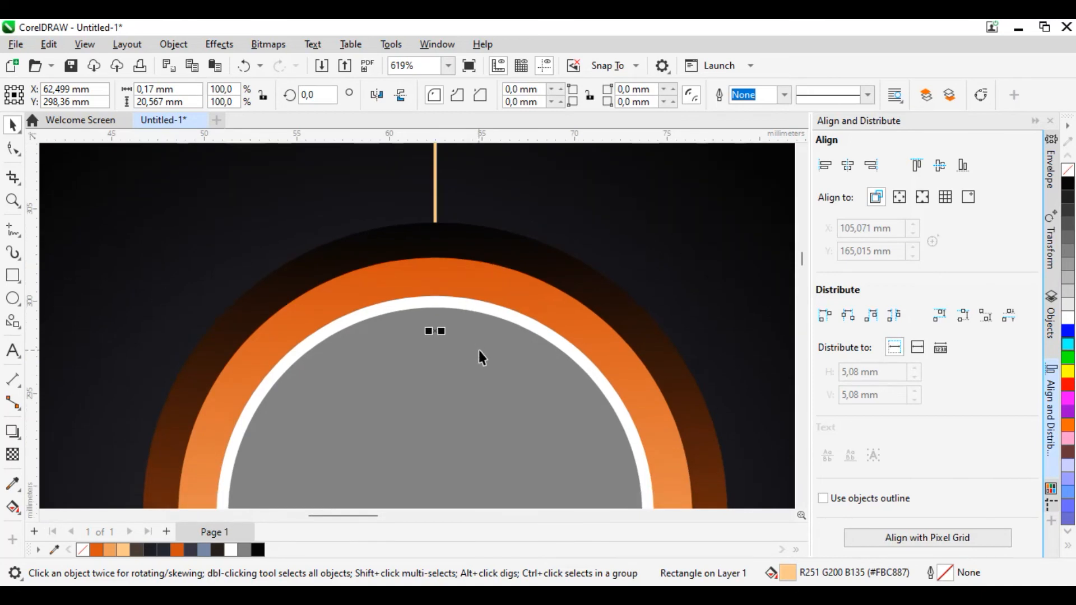
pyautogui.scroll(-6, 478, 350)
pyautogui.click(523, 233)
pyautogui.scroll(-2, 487, 442)
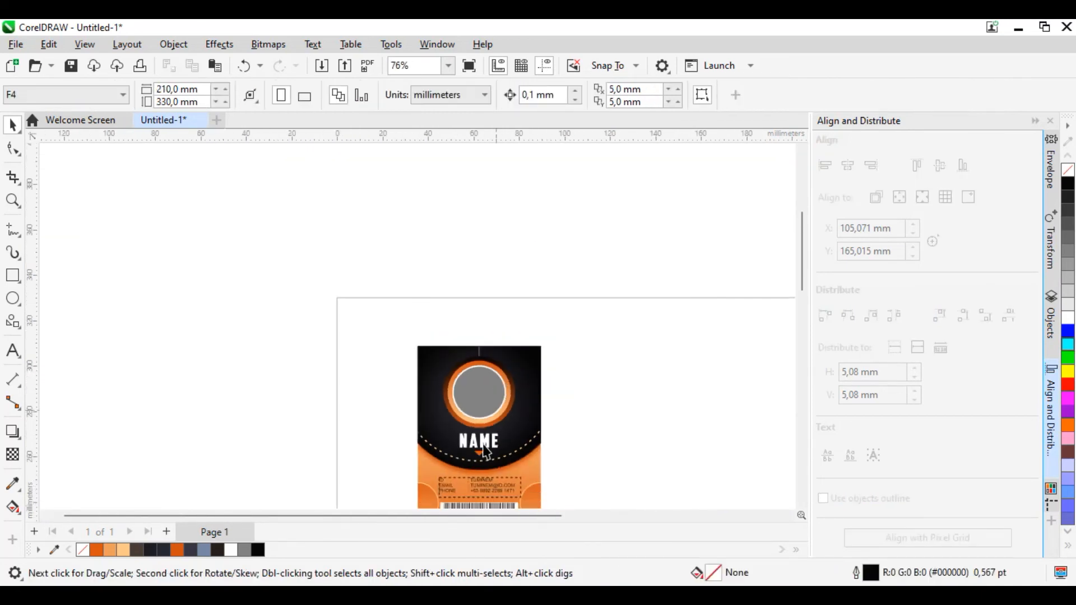
pyautogui.scroll(2, 488, 443)
# Step: Switch to the browser and copy the photo of the businesswoman in a black suit from the Yandex image results
pyautogui.click(510, 293)
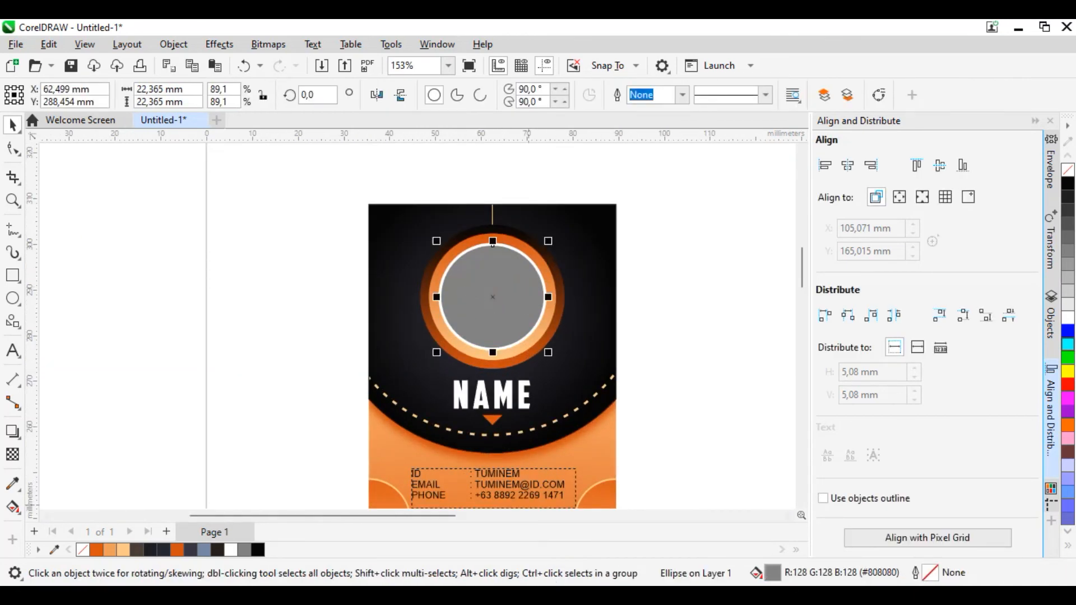
pyautogui.hotkey('alt', 'Tab')
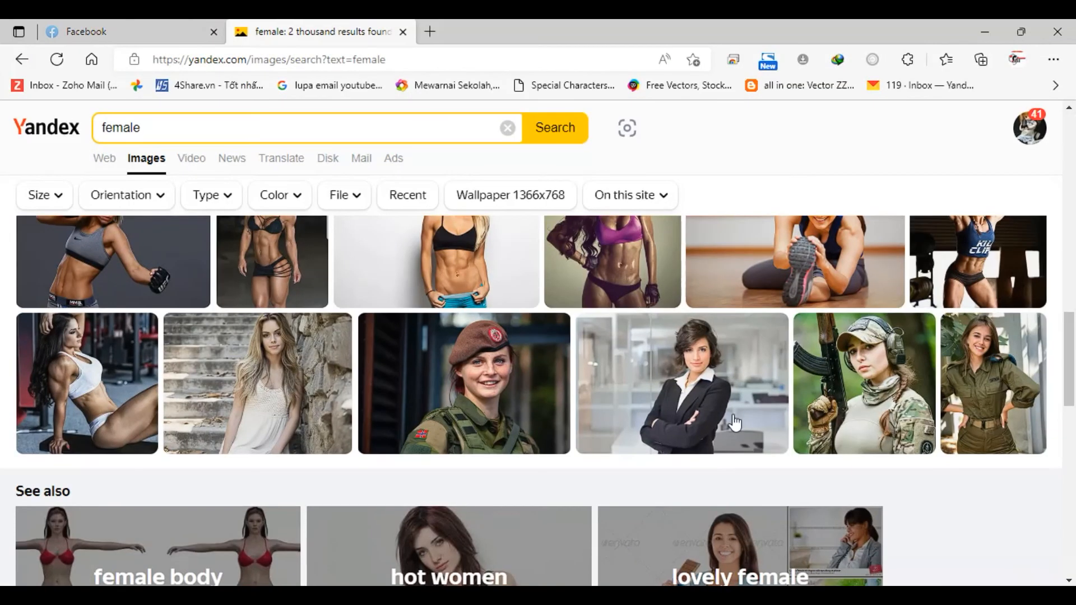
pyautogui.scroll(-1, 530, 459)
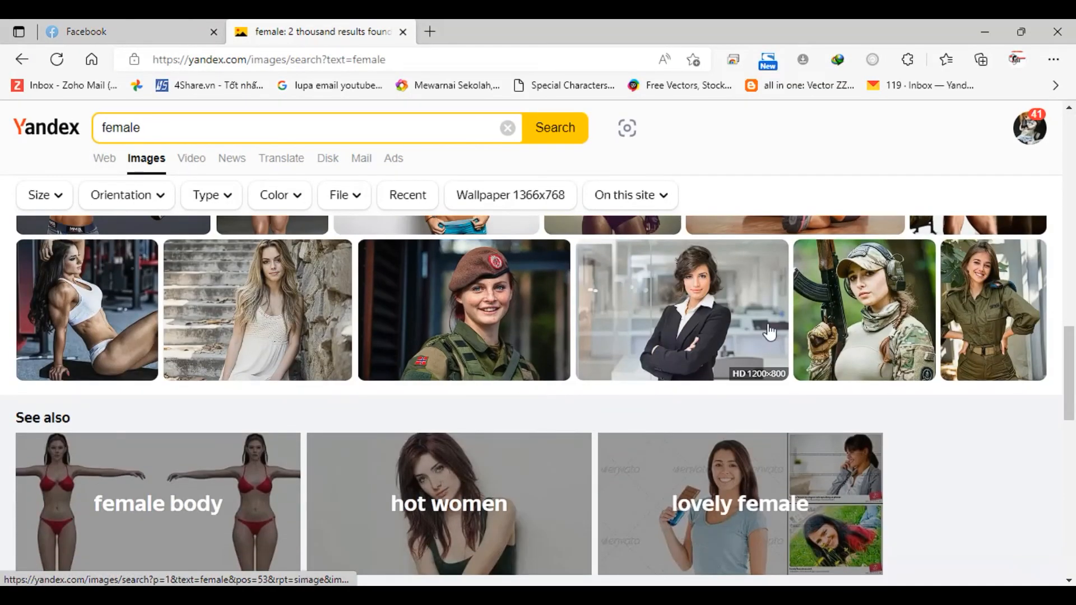
pyautogui.click(636, 312)
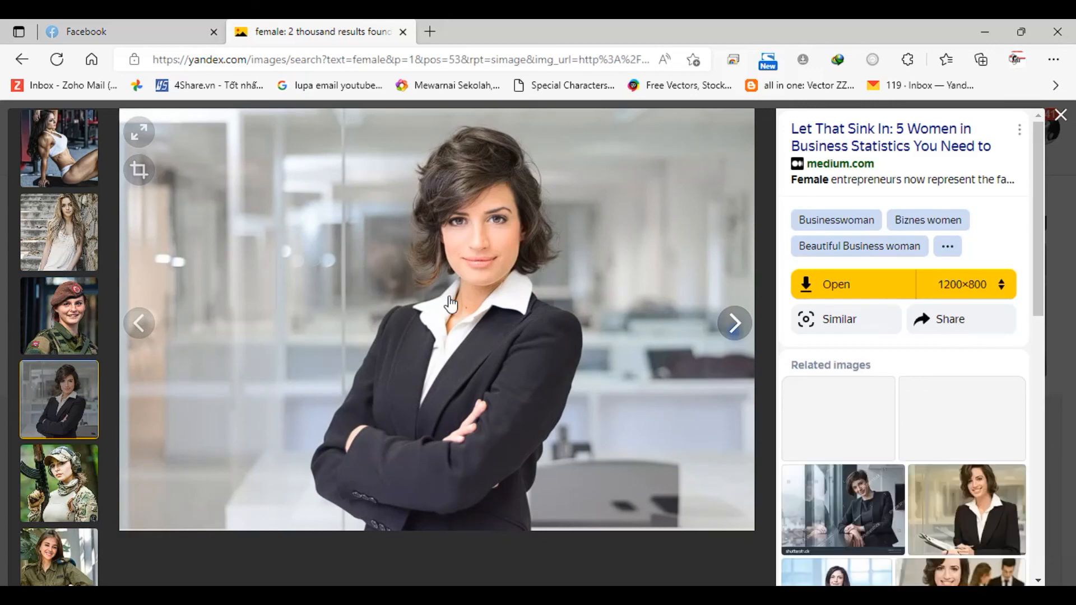
pyautogui.rightClick(449, 297)
pyautogui.click(495, 303)
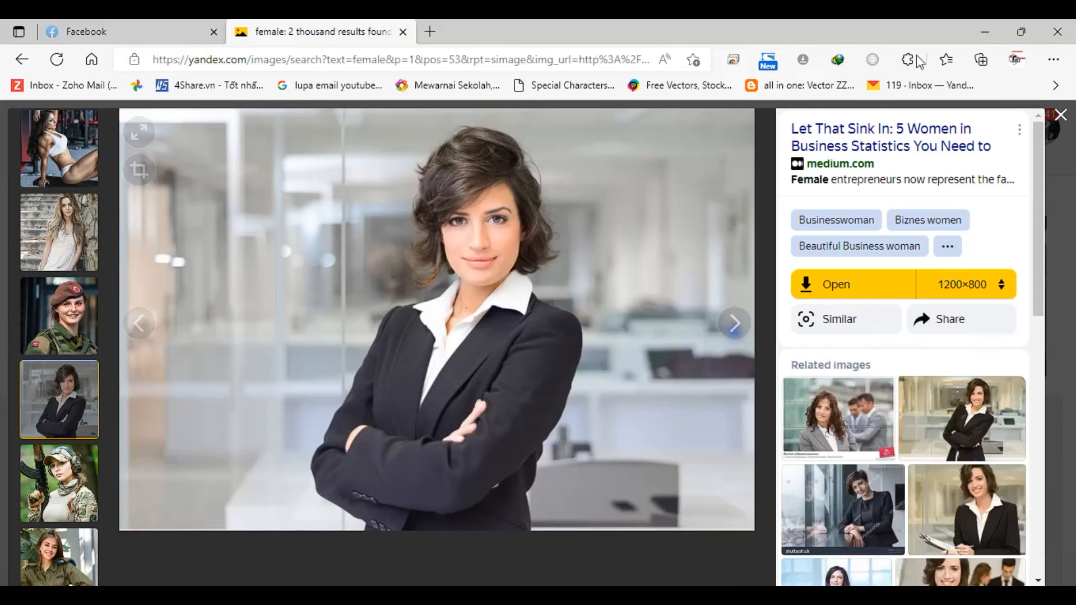
# Step: Switch back to CorelDRAW, paste the photo and scale it down proportionally to about 95.7 x 63.8 mm beside the card
pyautogui.click(984, 32)
pyautogui.click(168, 340)
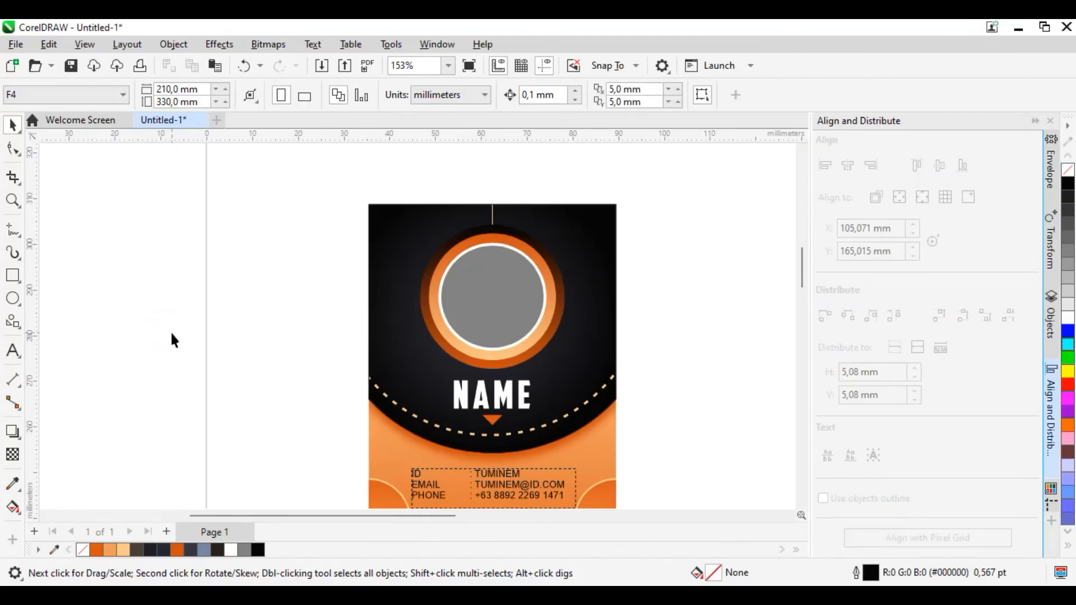
pyautogui.hotkey('ctrl', 'v')
pyautogui.scroll(-2, 543, 356)
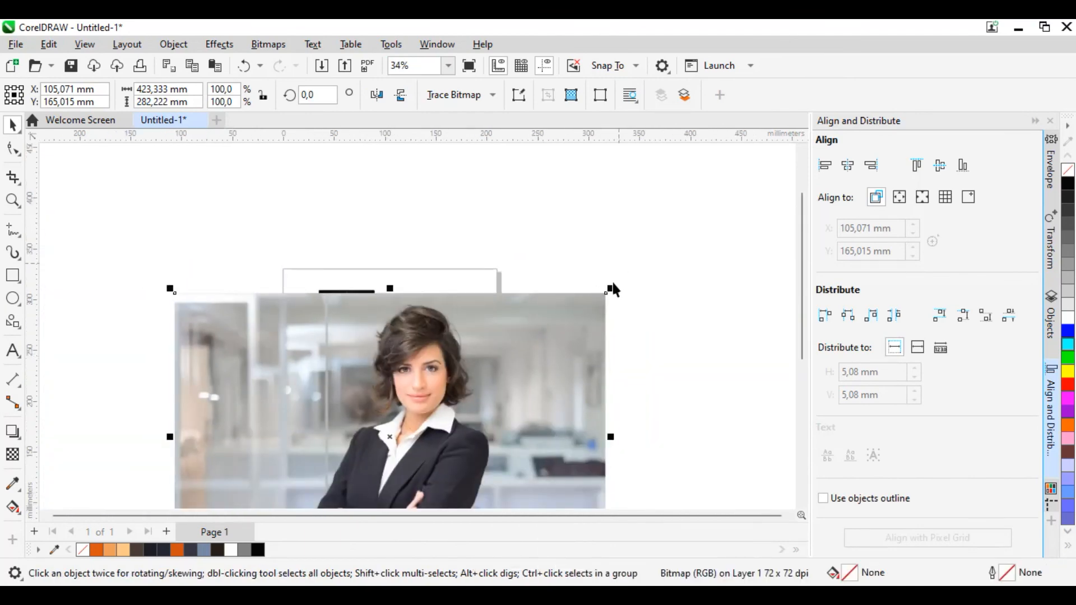
pyautogui.moveTo(613, 291); pyautogui.dragTo(365, 451)
pyautogui.moveTo(208, 484); pyautogui.dragTo(445, 279)
pyautogui.scroll(3, 445, 280)
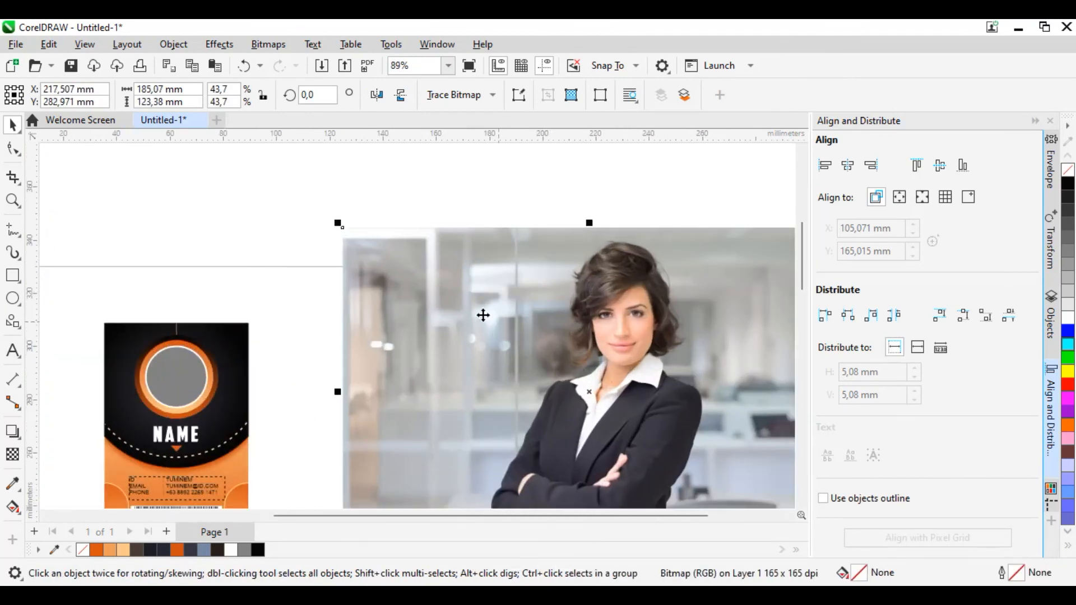
pyautogui.moveTo(336, 225); pyautogui.dragTo(576, 376)
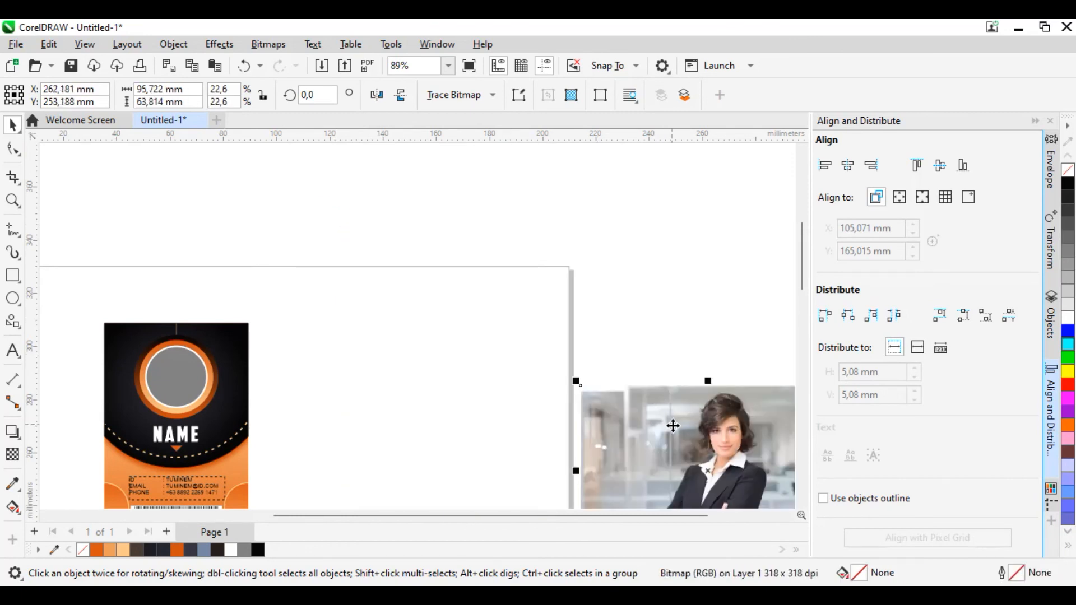
pyautogui.moveTo(672, 425); pyautogui.dragTo(337, 325)
# Step: PowerClip the businesswoman photo inside the grey photo circle on the card
pyautogui.rightClick(352, 342)
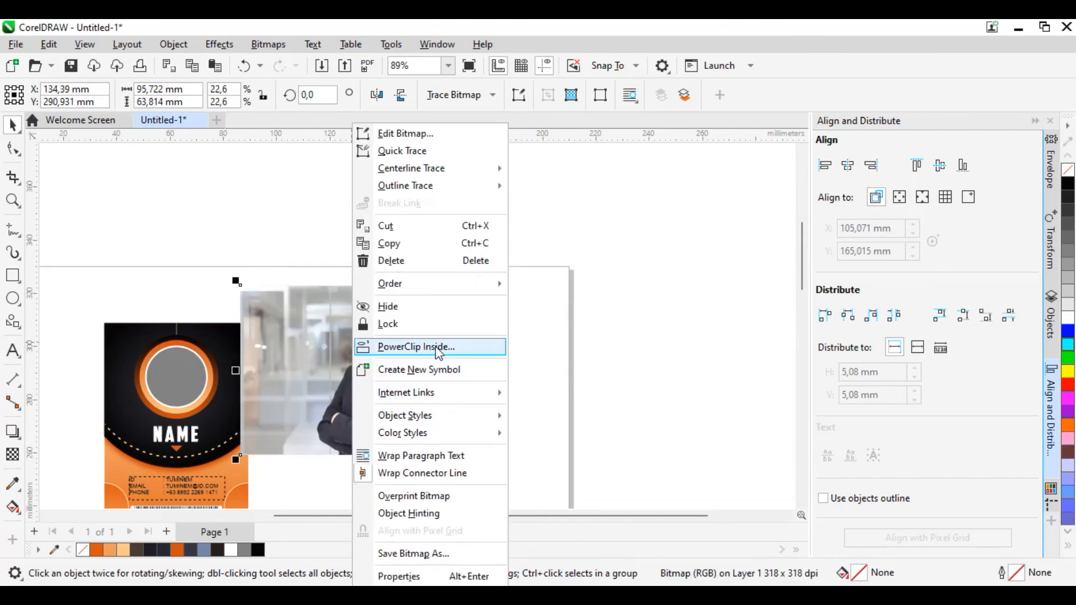
pyautogui.click(431, 345)
pyautogui.click(190, 388)
pyautogui.scroll(2, 127, 374)
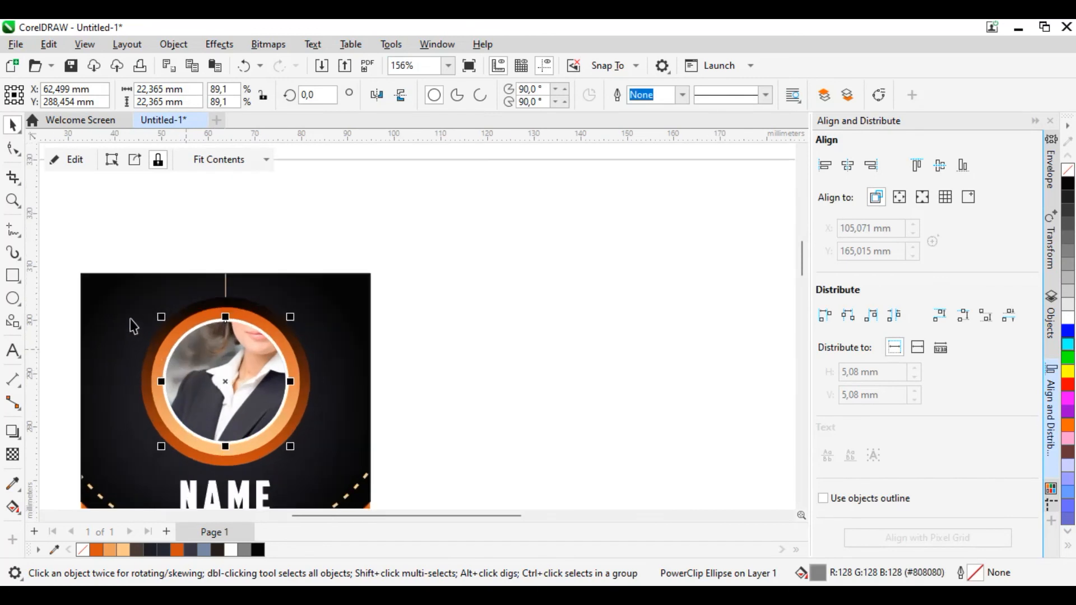
# Step: Scale the clipped photo down to about 51.2 x 34.1 mm and position it so the woman's head and shoulders fit the circle
pyautogui.moveTo(225, 381); pyautogui.dragTo(203, 404)
pyautogui.moveTo(464, 230); pyautogui.dragTo(395, 304)
pyautogui.moveTo(195, 403); pyautogui.dragTo(246, 389)
pyautogui.moveTo(414, 286); pyautogui.dragTo(344, 353)
pyautogui.moveTo(204, 415); pyautogui.dragTo(257, 365)
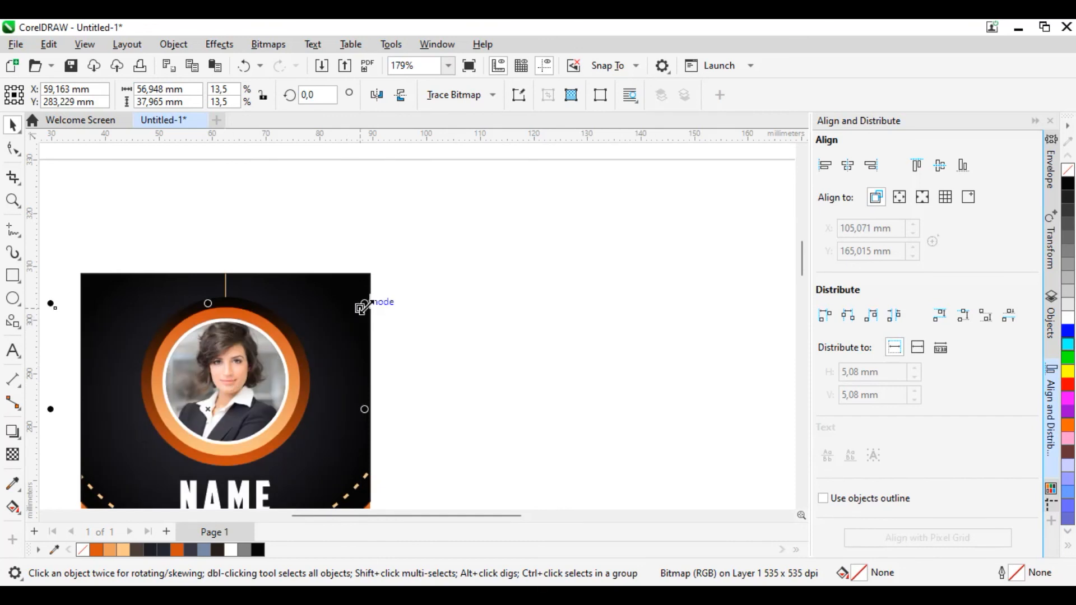
pyautogui.moveTo(365, 301); pyautogui.dragTo(344, 320)
pyautogui.moveTo(238, 394)
pyautogui.mouseDown()
pyautogui.moveTo(252, 382)
pyautogui.moveTo(241, 387)
pyautogui.mouseUp()
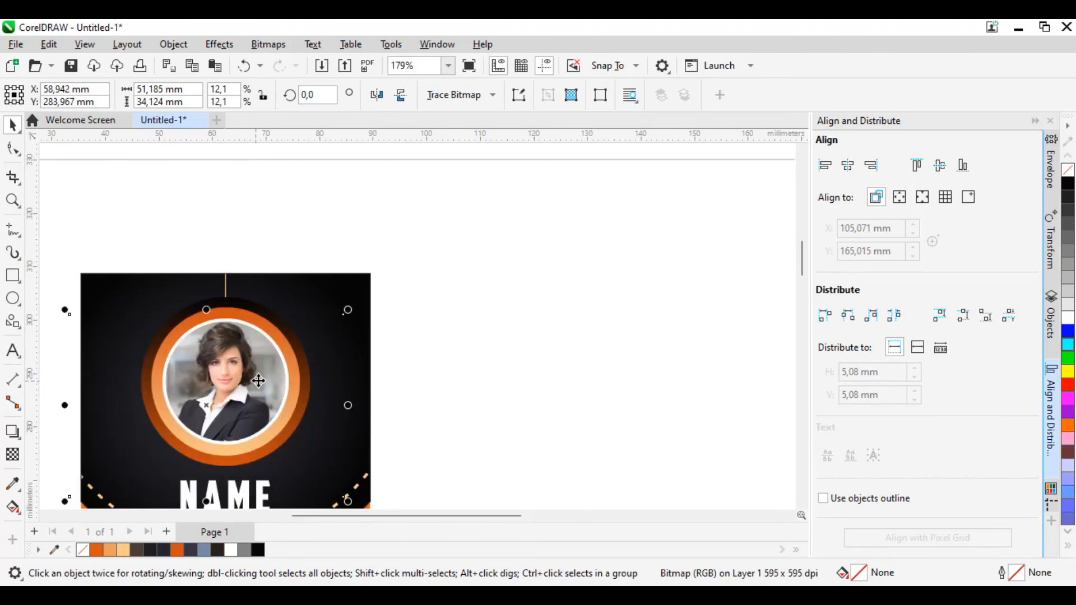
pyautogui.click(442, 336)
pyautogui.scroll(-4, 493, 306)
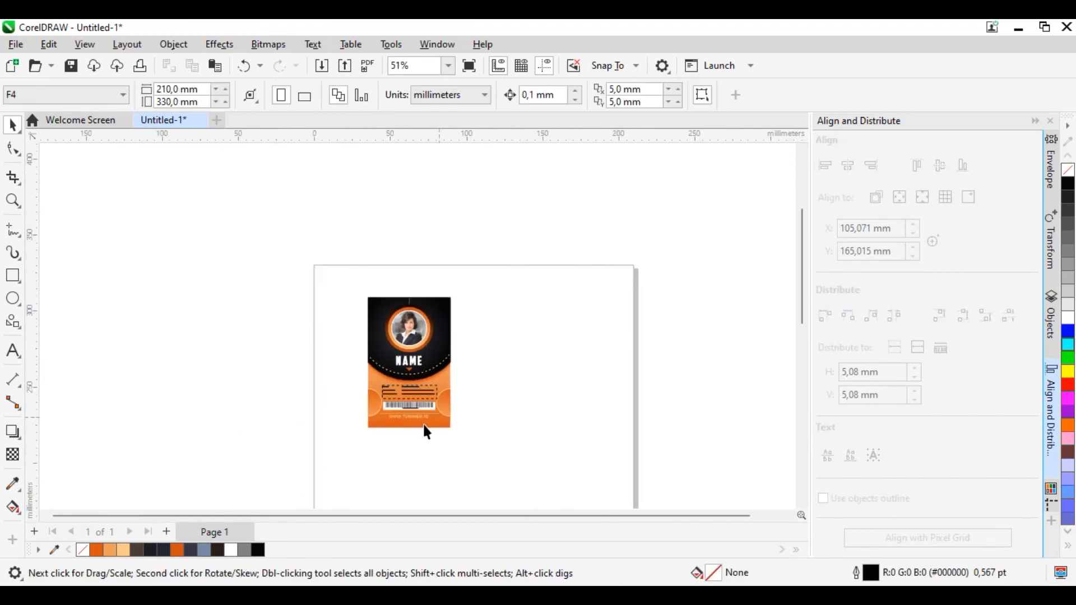
pyautogui.scroll(2, 432, 324)
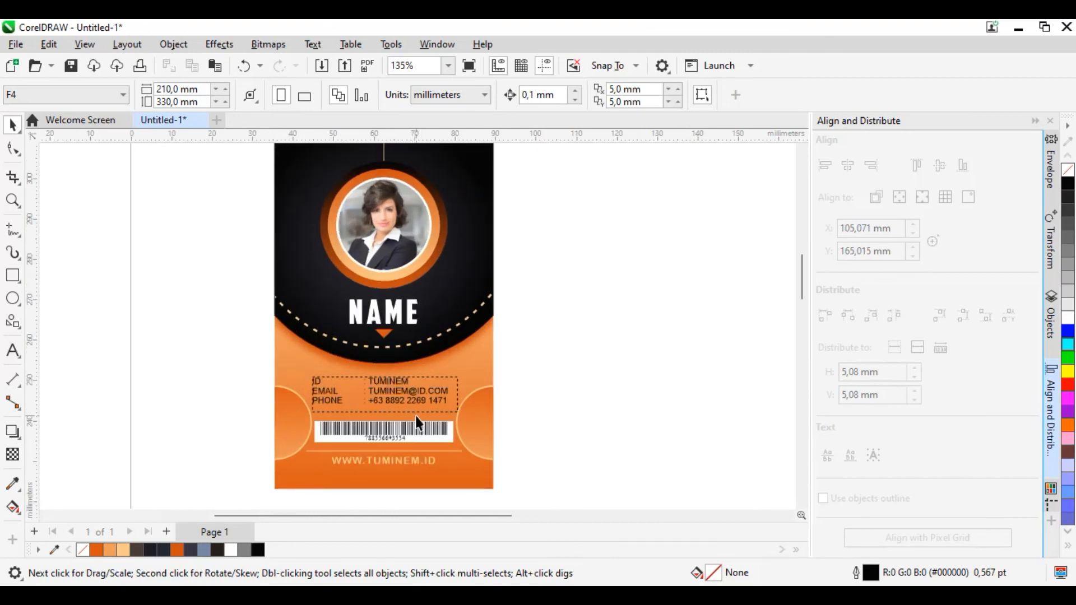
# Step: Fill the ID, email and phone text block above the barcode with white
pyautogui.scroll(1, 416, 418)
pyautogui.click(401, 385)
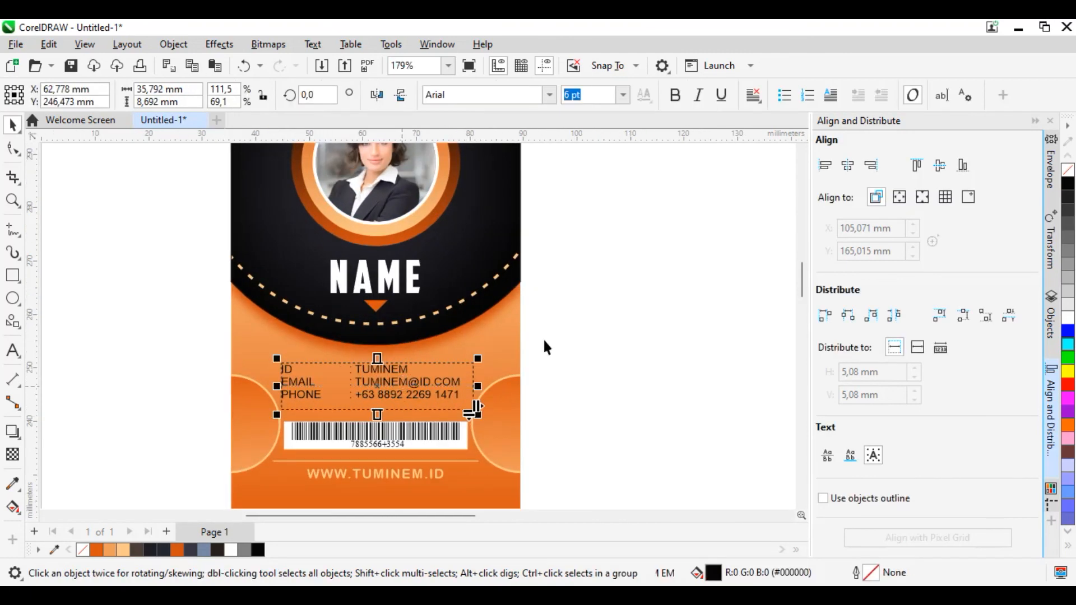
pyautogui.click(125, 551)
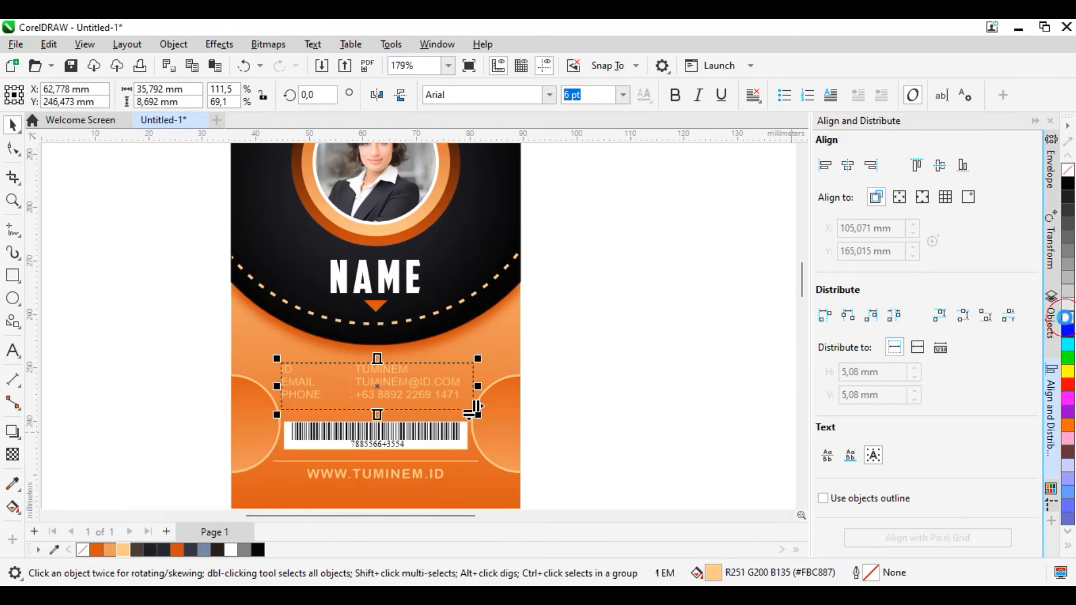
pyautogui.click(656, 372)
# Step: Set the ID, email and phone text block in bold Arial
pyautogui.scroll(2, 390, 388)
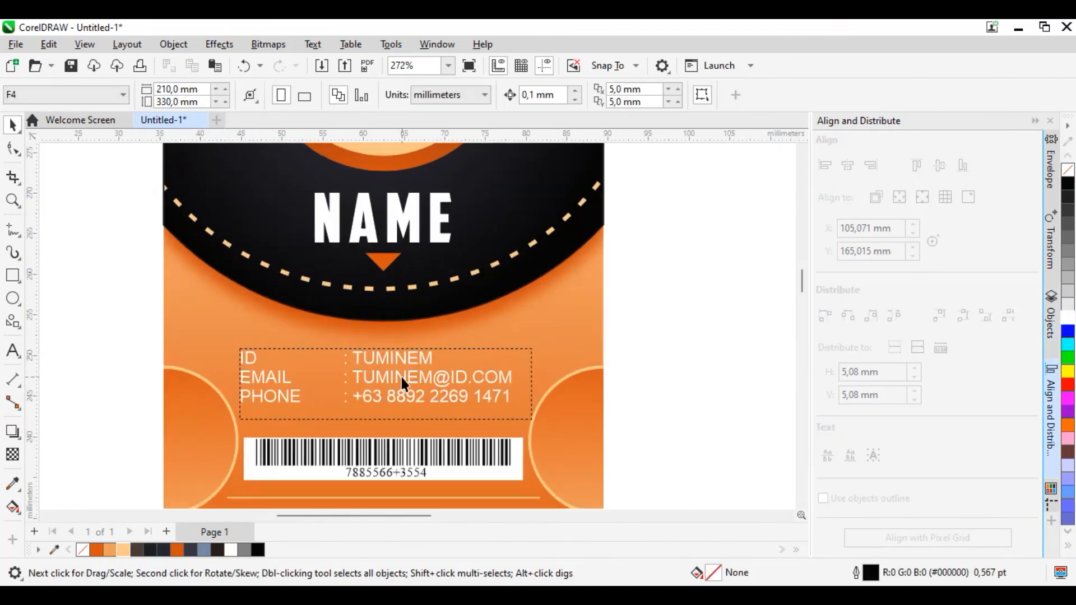
pyautogui.click(402, 378)
pyautogui.click(550, 95)
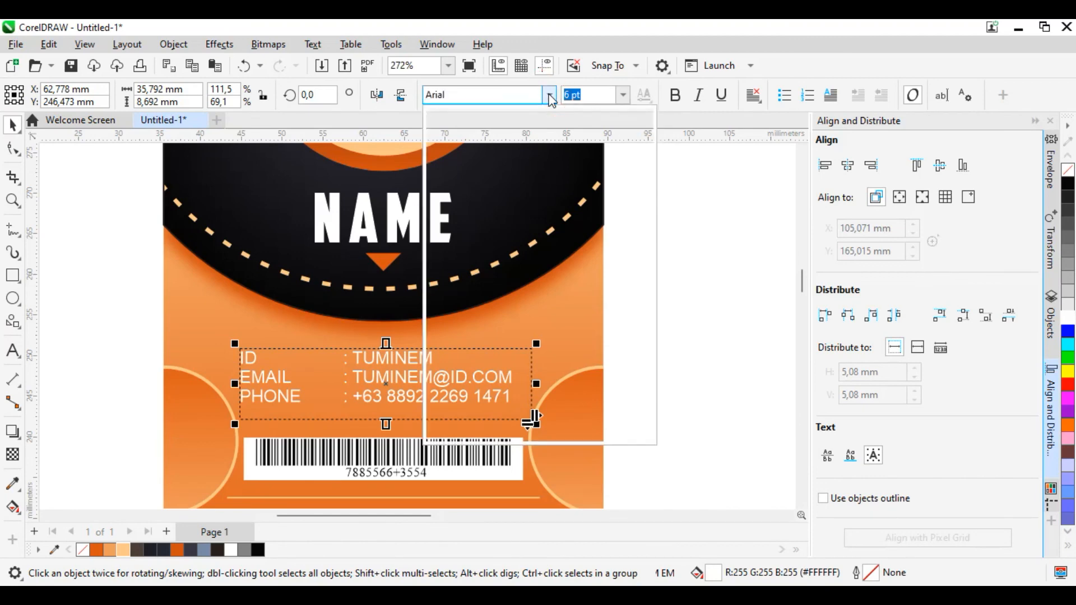
pyautogui.click(525, 146)
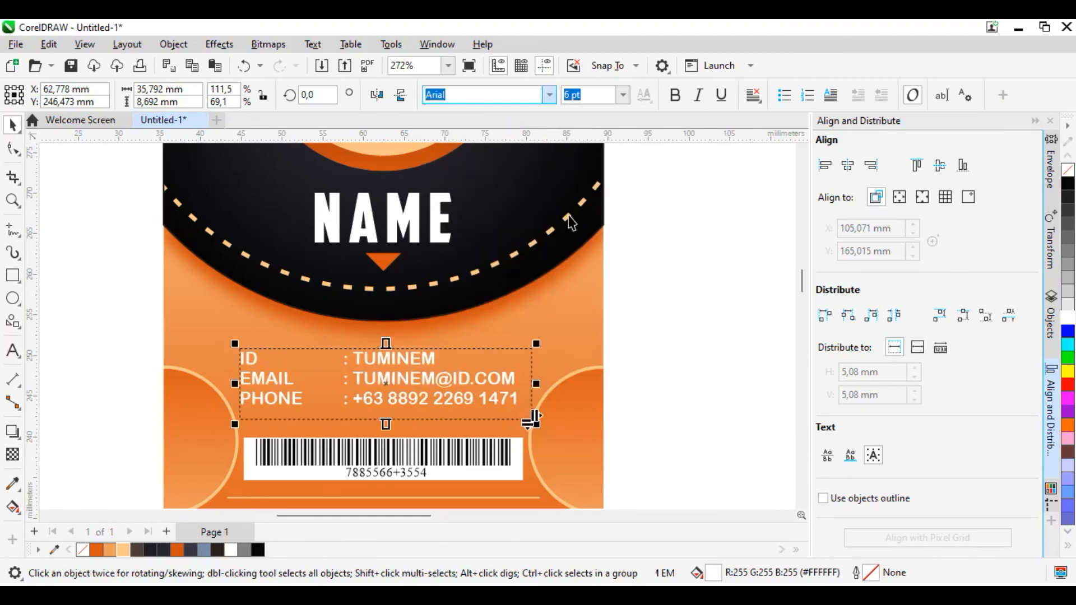
pyautogui.click(563, 355)
pyautogui.scroll(-2, 388, 465)
pyautogui.scroll(-1, 464, 365)
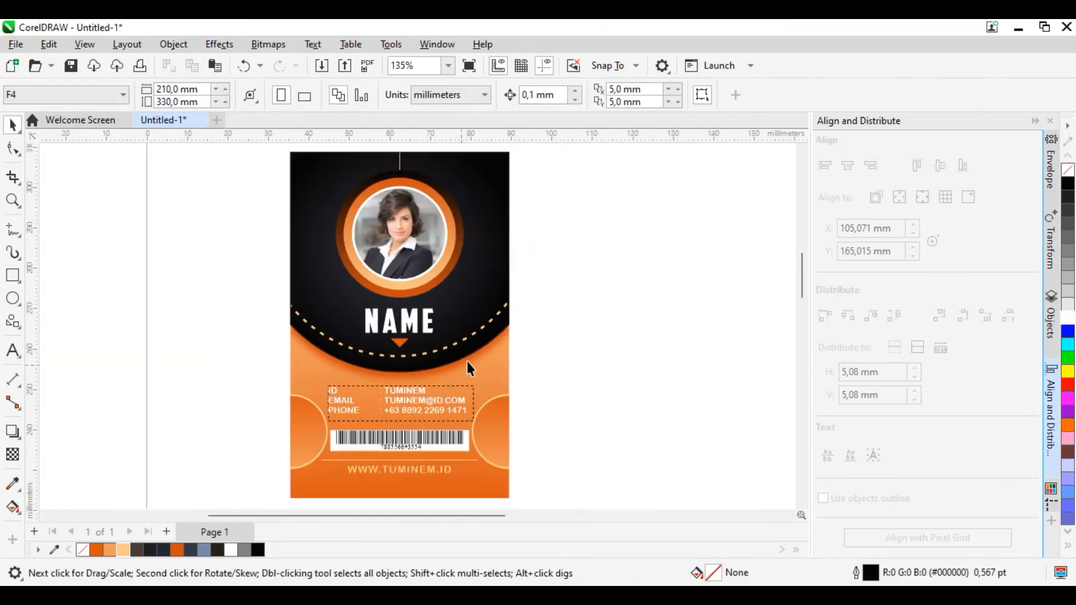
# Step: Replace the NAME placeholder below the portrait with the cardholder's name in capital letters
pyautogui.scroll(2, 428, 319)
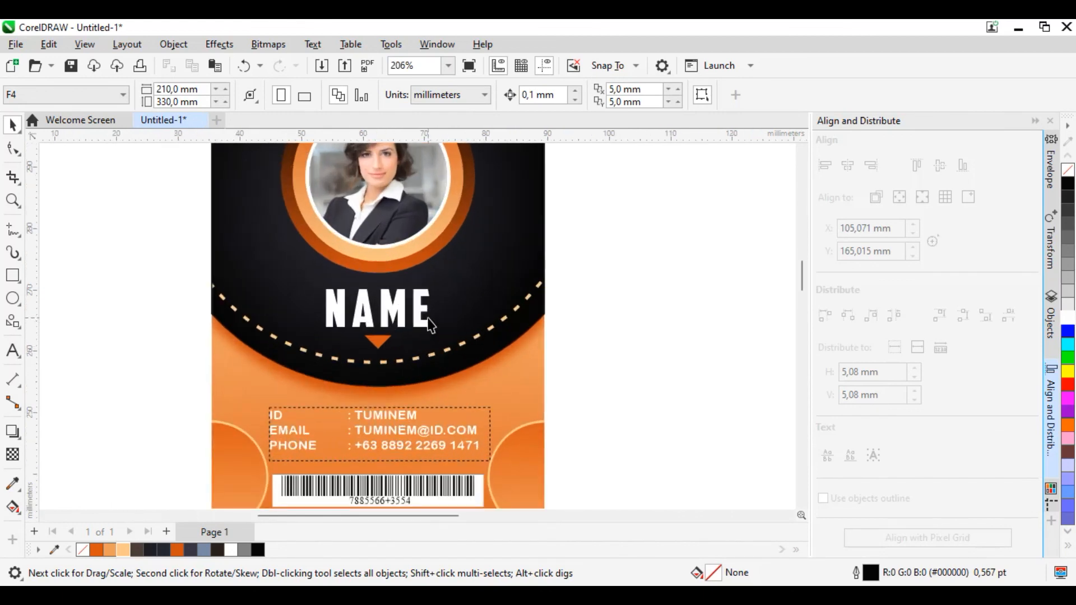
pyautogui.click(427, 315)
pyautogui.moveTo(427, 315); pyautogui.dragTo(354, 267)
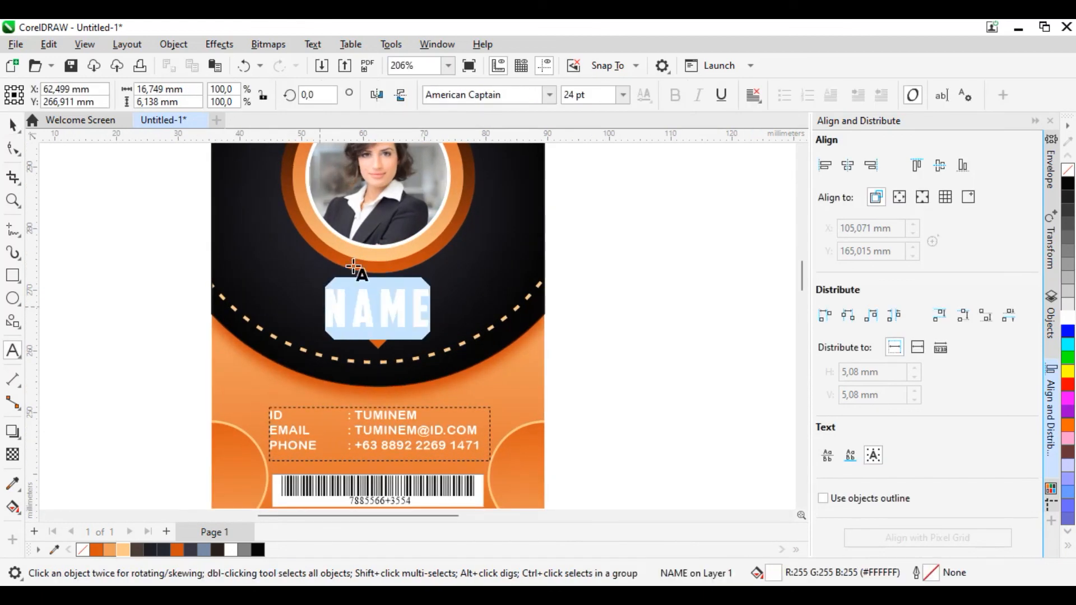
pyautogui.write('TUMIN')
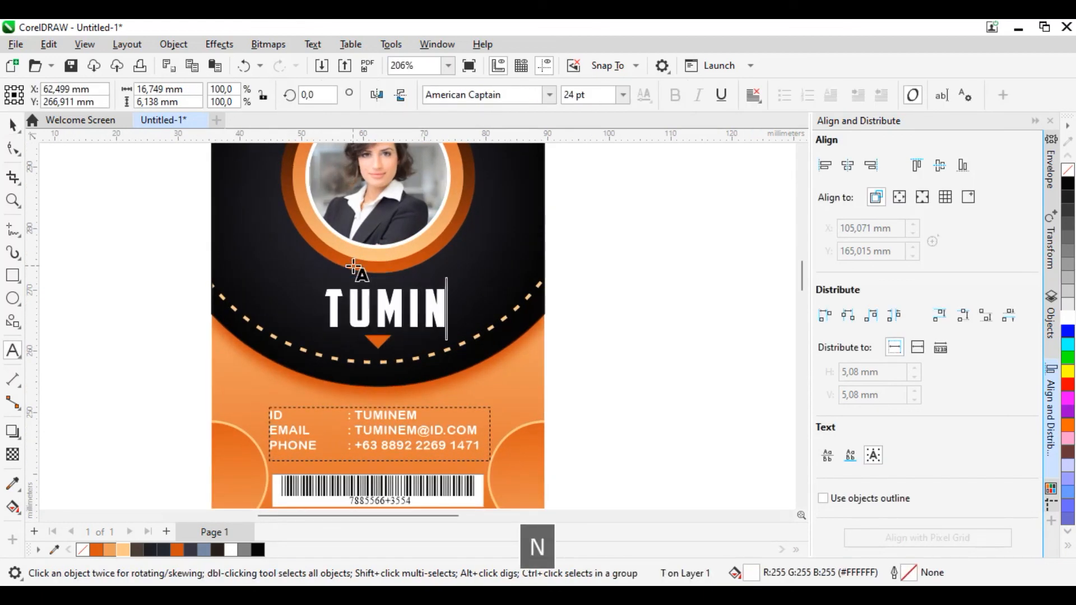
pyautogui.write('EM')
# Step: Center the cardholder's name horizontally on the black curved header shape
pyautogui.click(14, 127)
pyautogui.keyDown('shift'); pyautogui.click(528, 199); pyautogui.keyUp('shift')
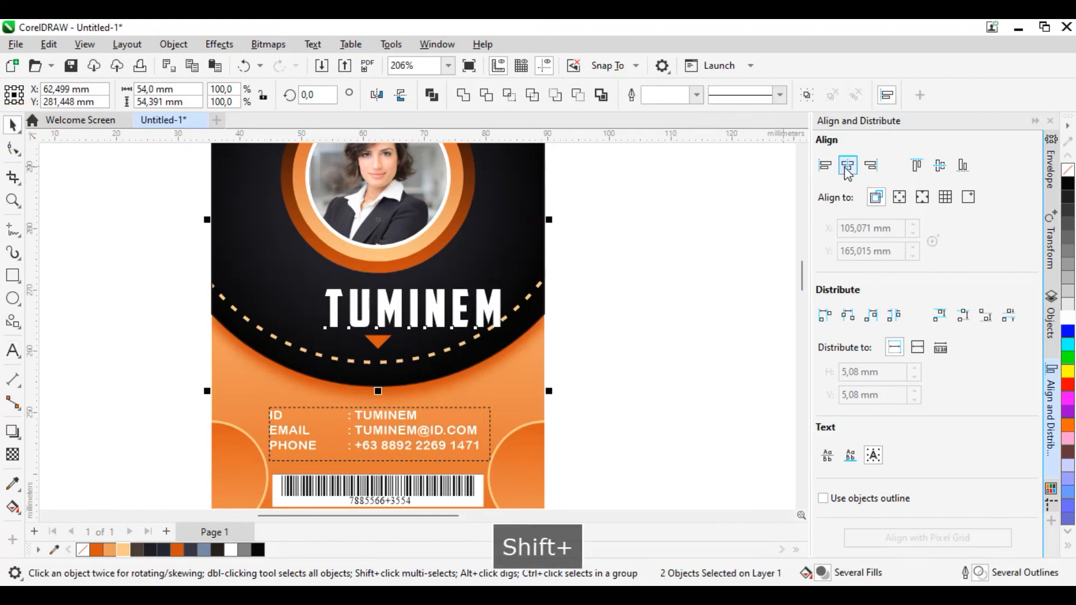
pyautogui.click(848, 164)
pyautogui.click(694, 301)
# Step: Move the cardholder's name straight up by about 0.4 mm, away from the small orange triangle
pyautogui.scroll(4, 384, 324)
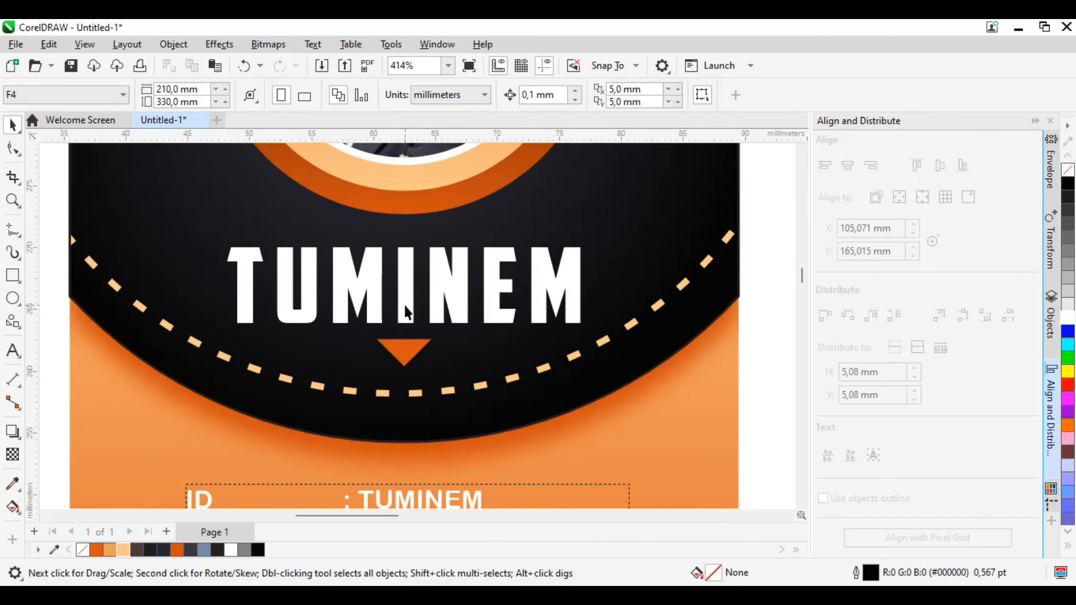
pyautogui.click(407, 304)
pyautogui.moveTo(406, 304); pyautogui.dragTo(406, 300)
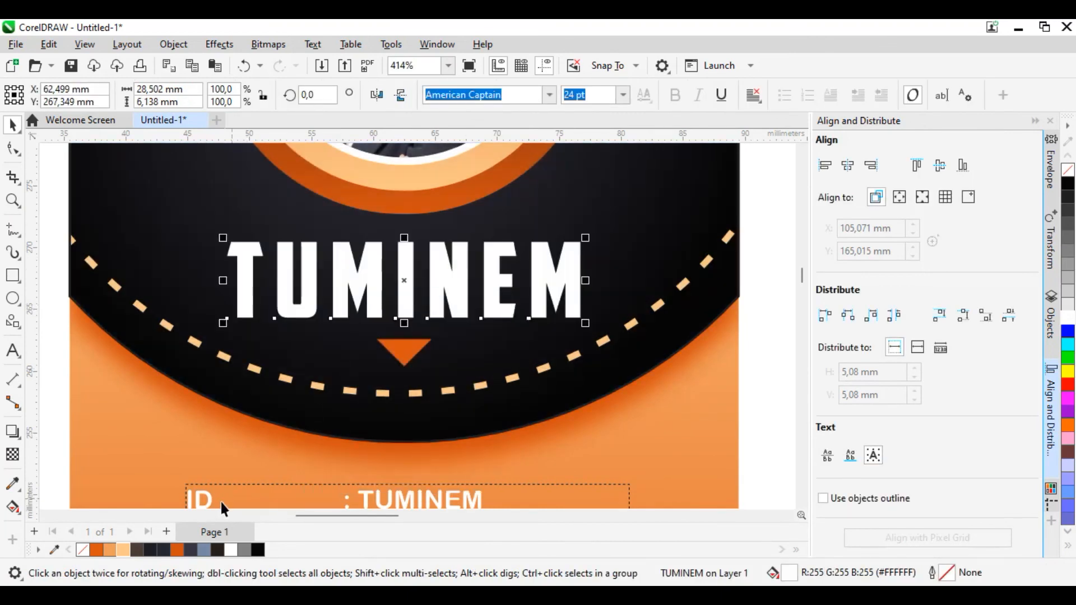
# Step: Try the light orange fill #FBC887 on the cardholder's name and return it to white
pyautogui.click(123, 550)
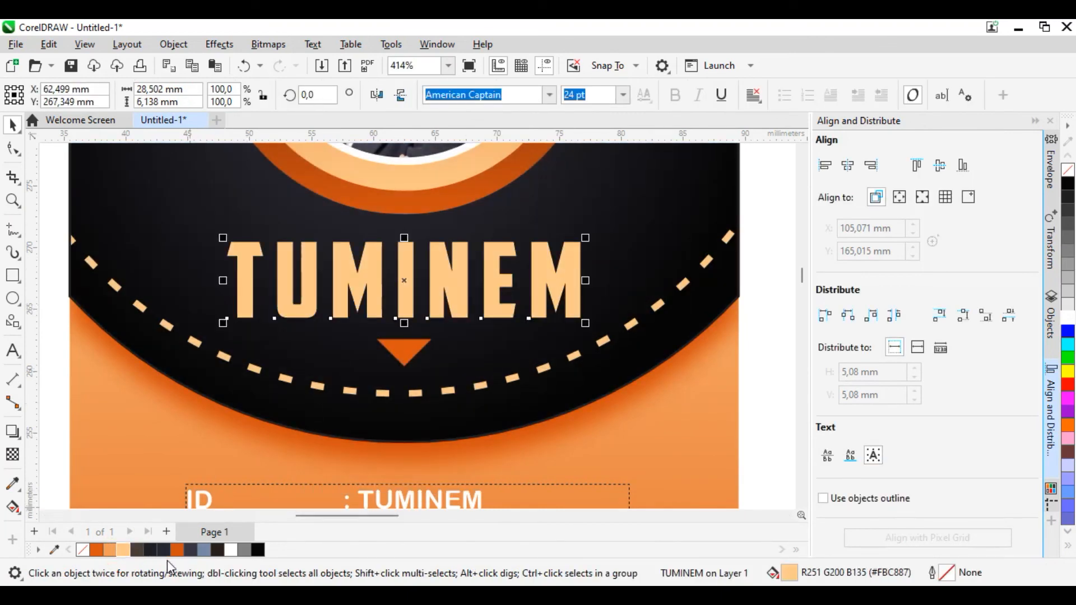
pyautogui.click(230, 549)
pyautogui.scroll(-4, 381, 291)
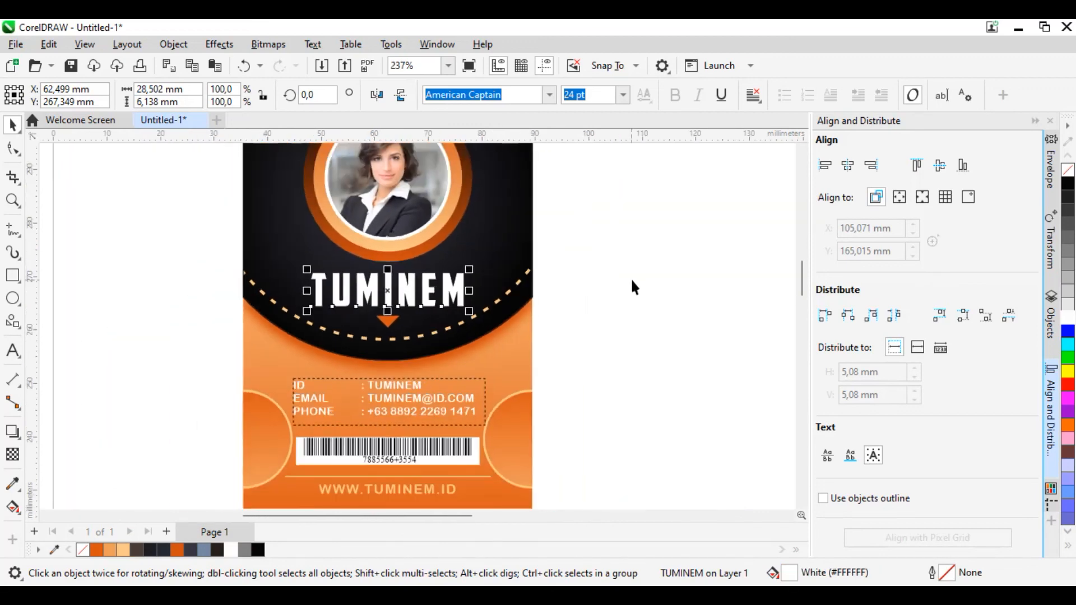
pyautogui.click(627, 277)
pyautogui.scroll(-3, 563, 271)
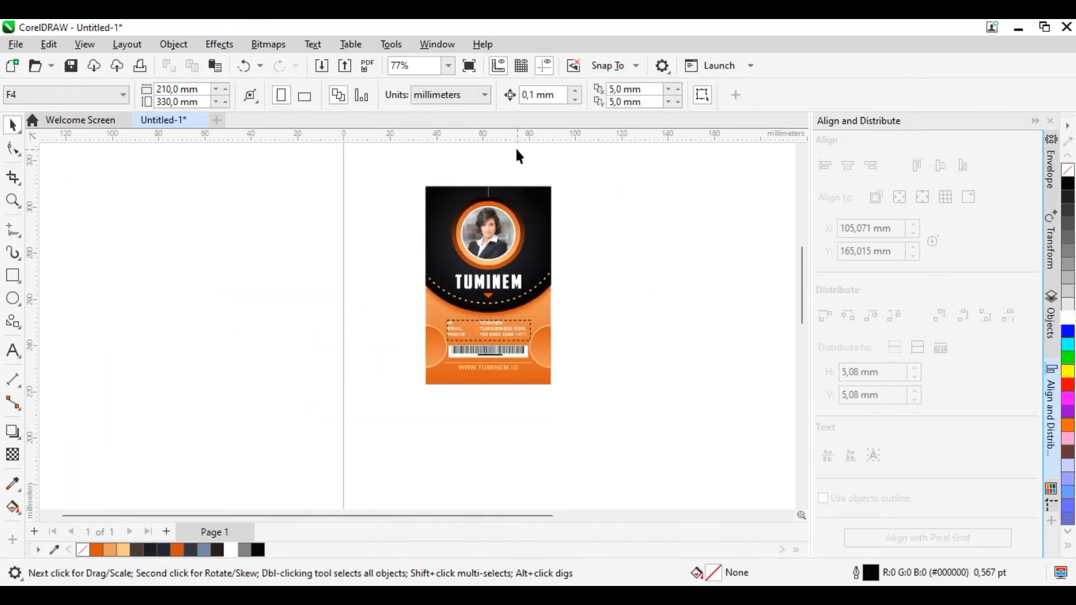
pyautogui.scroll(1, 521, 177)
pyautogui.scroll(-1, 538, 194)
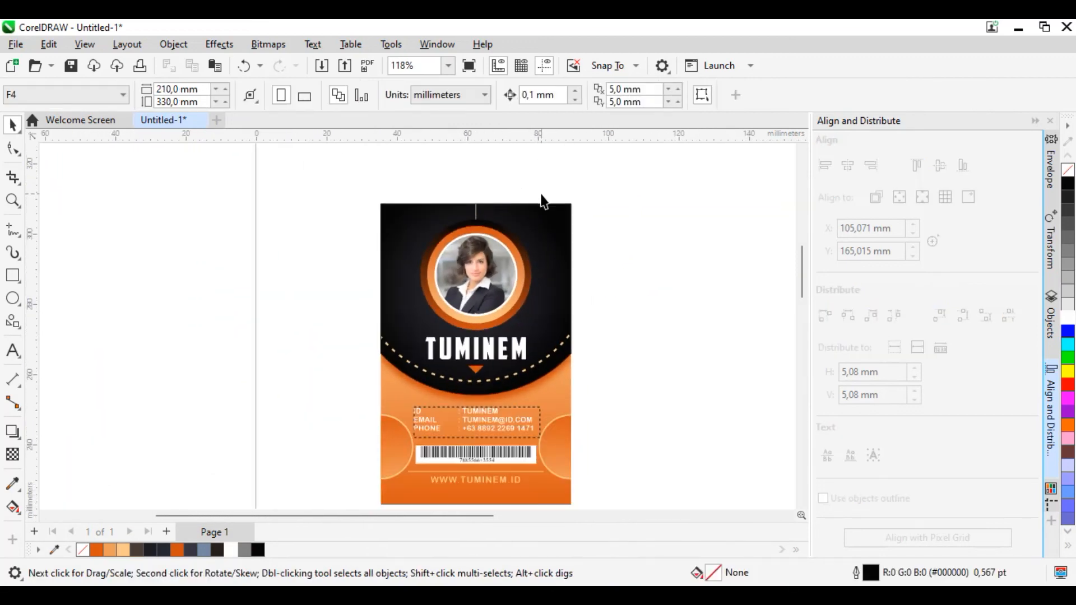
pyautogui.scroll(-1, 604, 413)
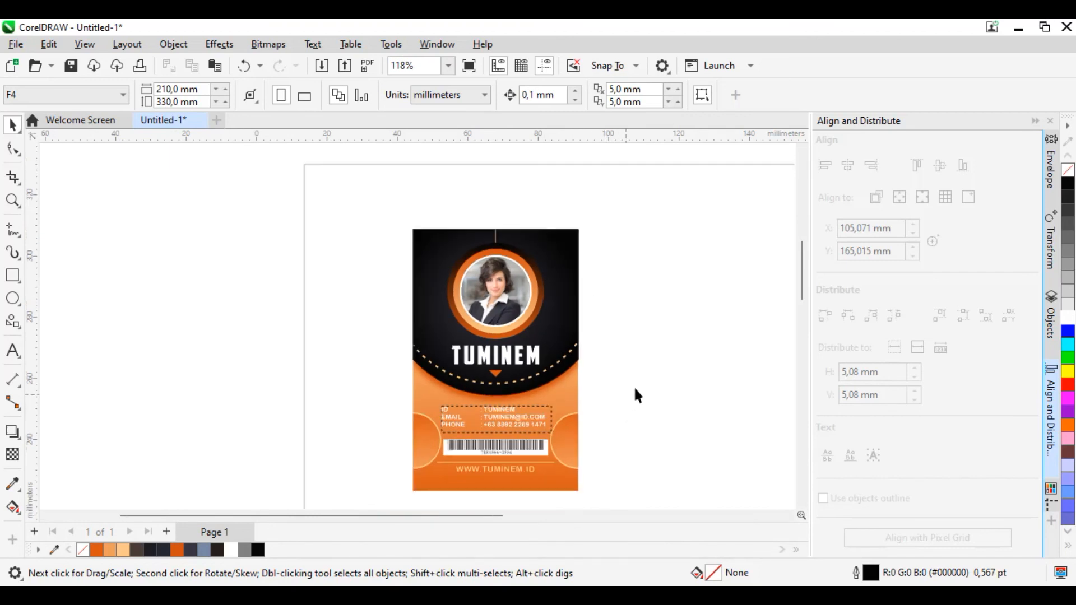